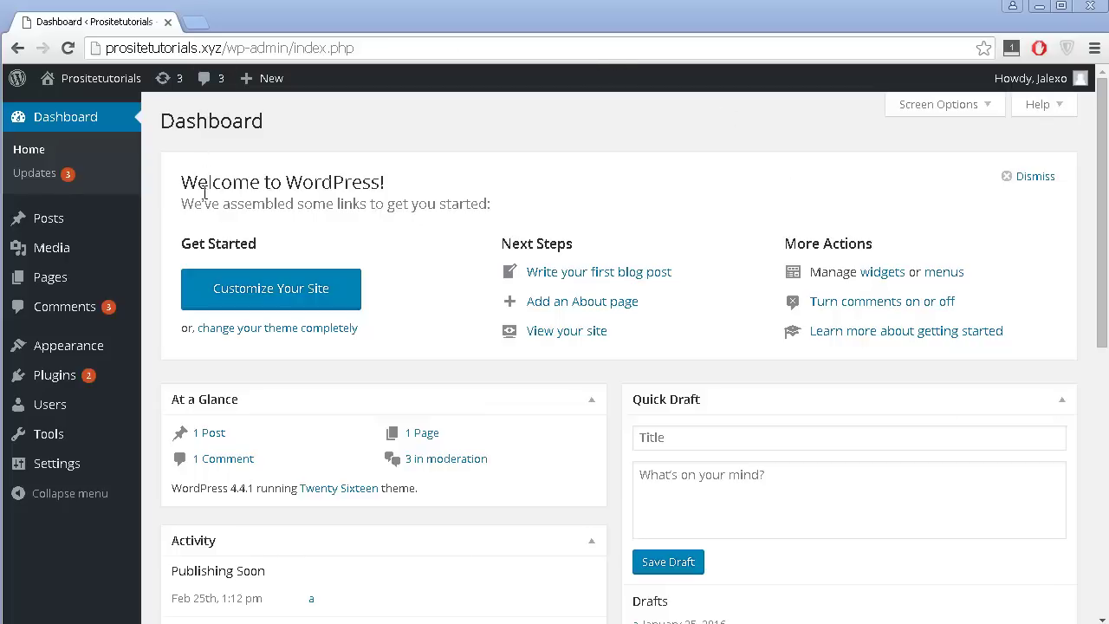
Search the plugin directory for "contact form 7", and install and activate the Contact Form 7 plugin.
mouse_move(59, 382)
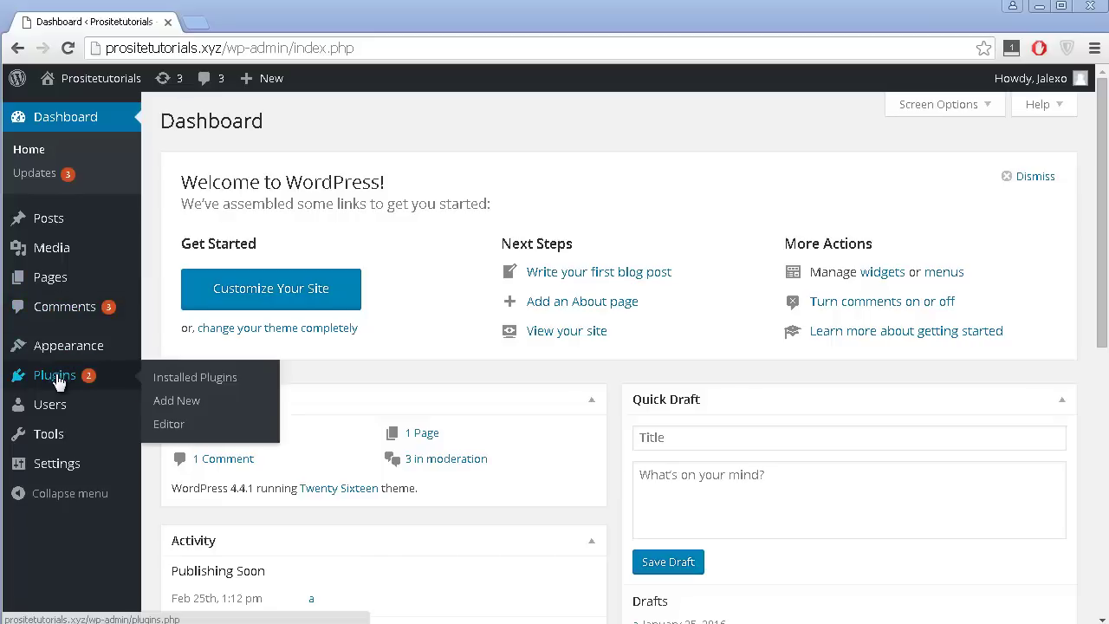
left_click(188, 402)
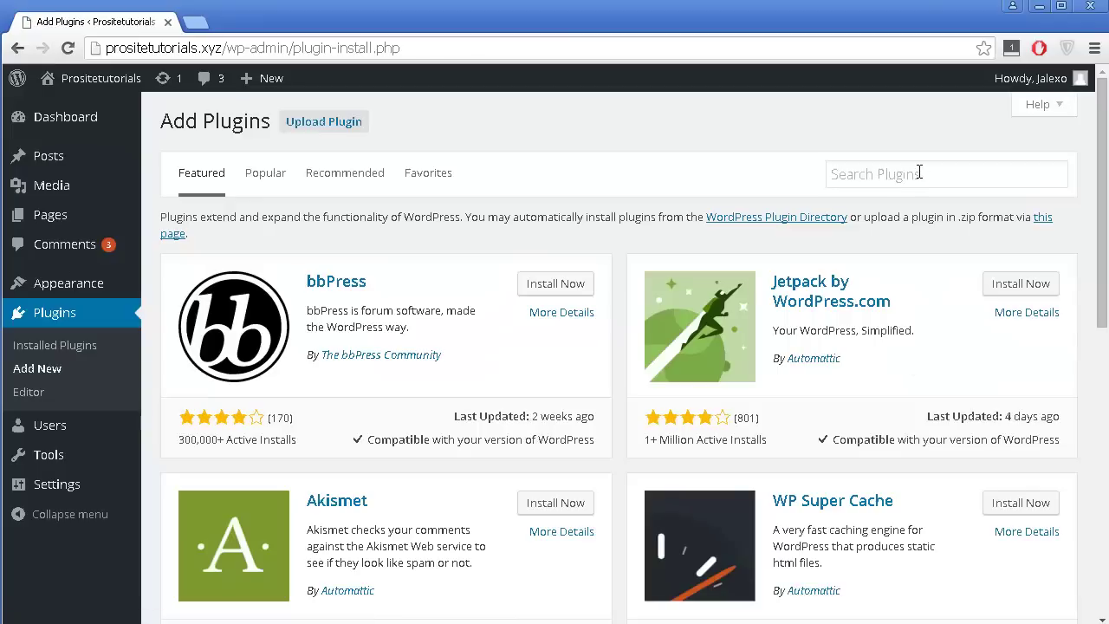
left_click(920, 172)
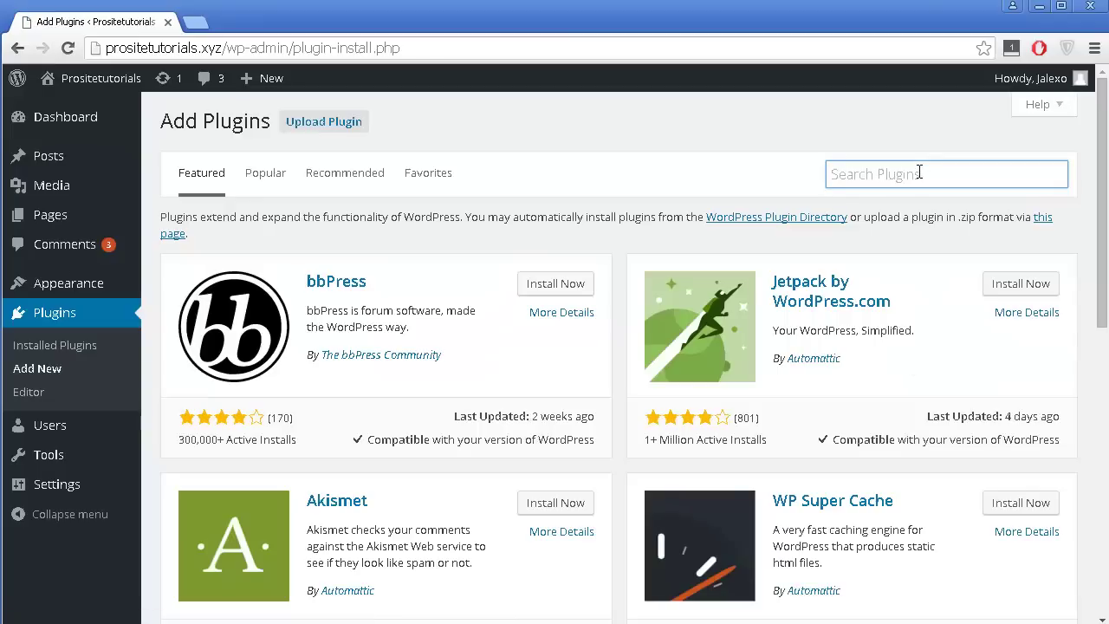
type("contact form 7")
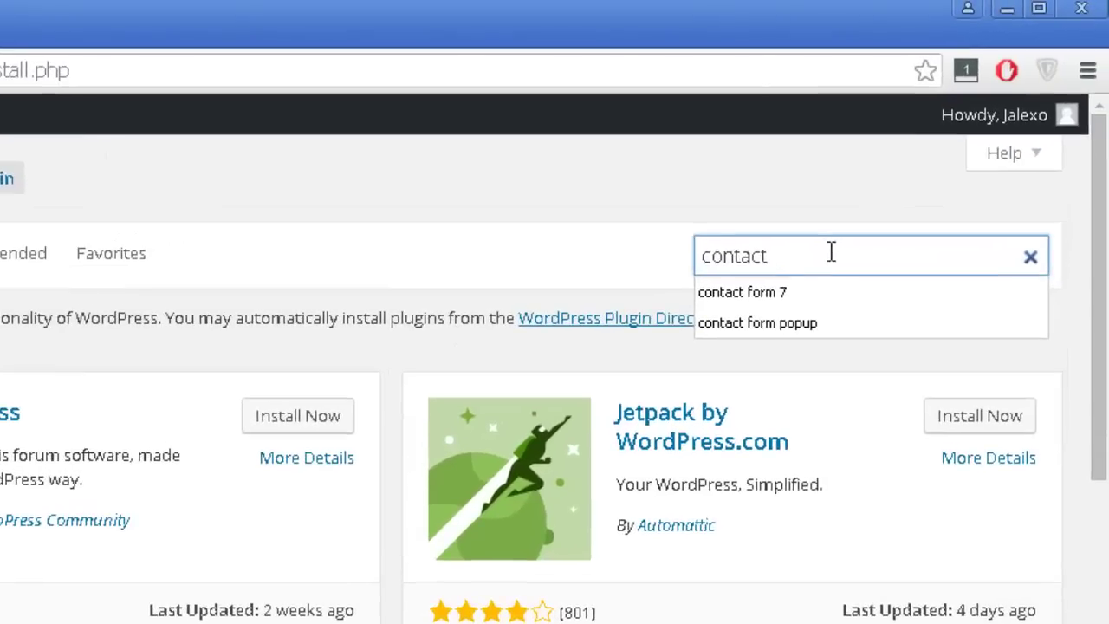
left_click(818, 301)
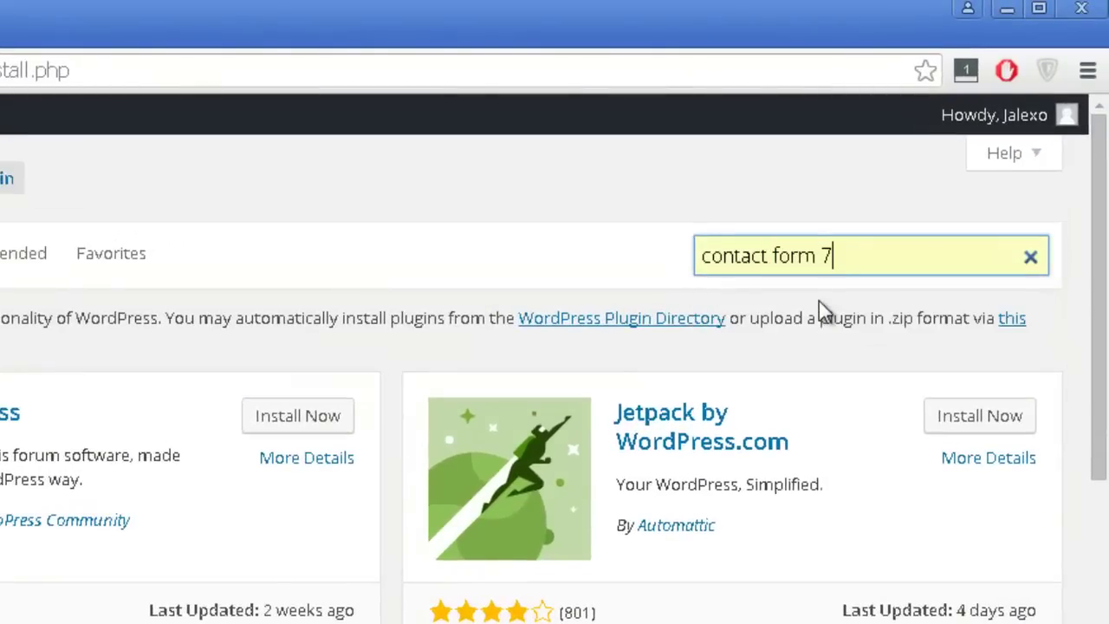
key("Return")
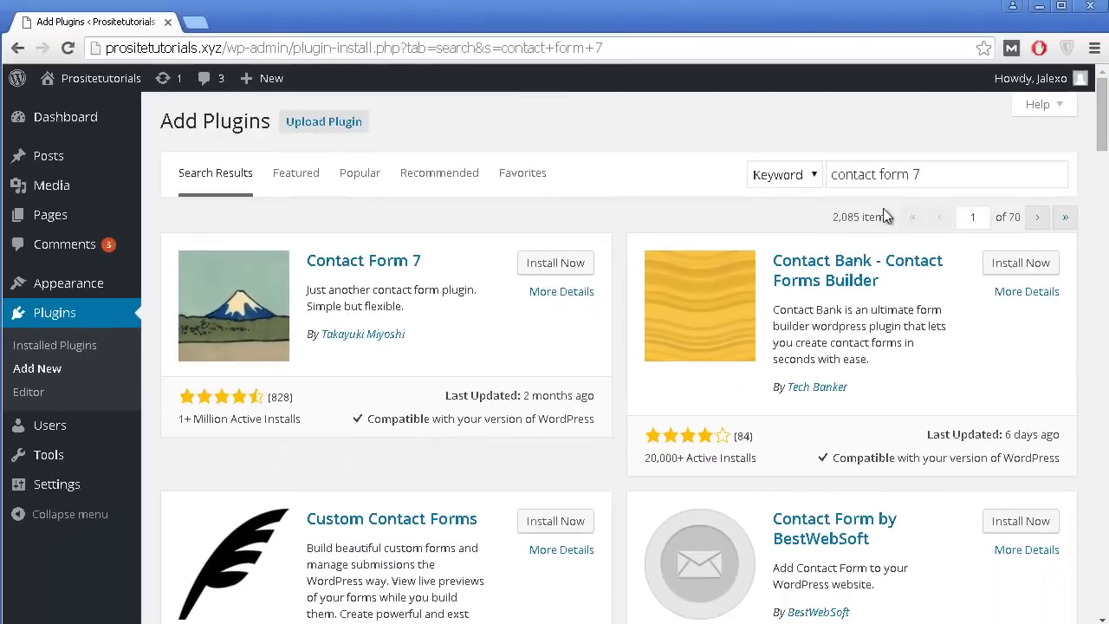
left_click(551, 264)
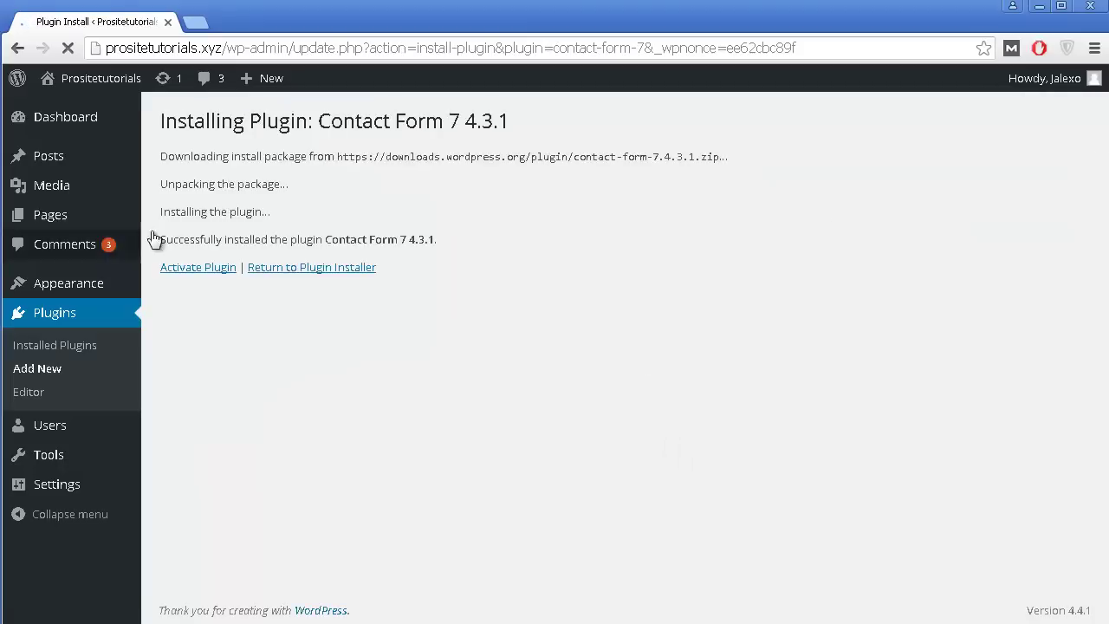
left_click(178, 268)
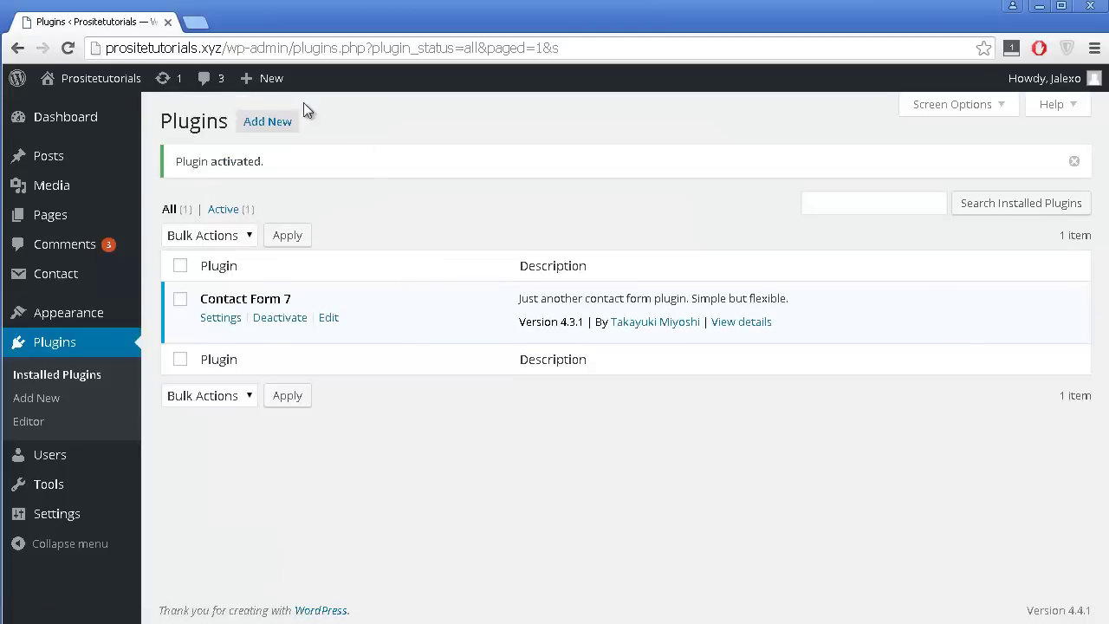
Search the plugins available to add for "popup maker".
left_click(269, 124)
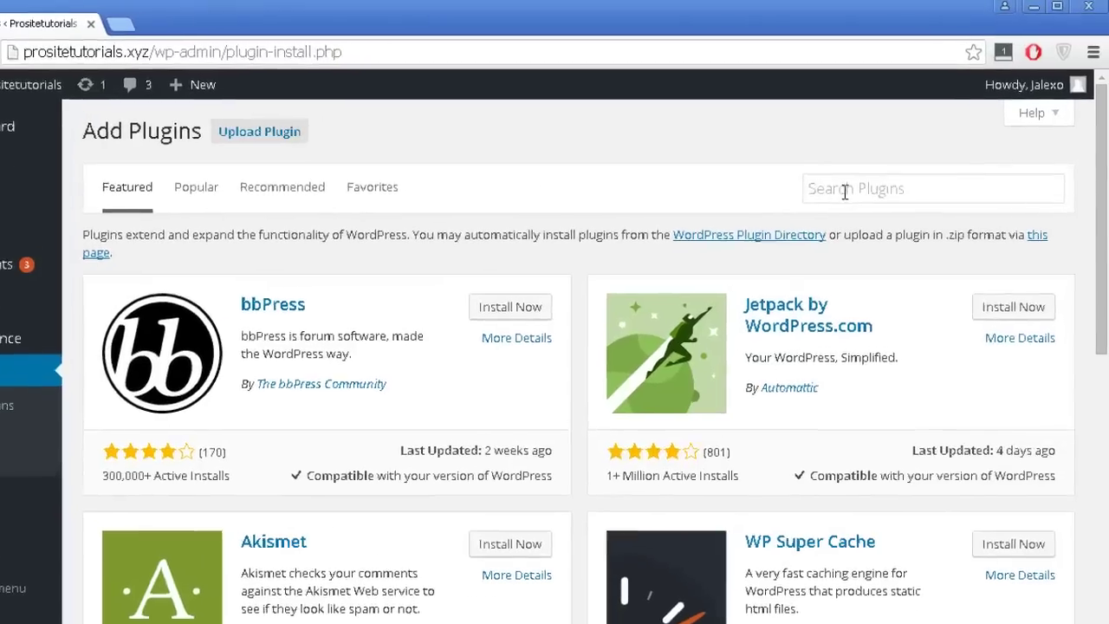
left_click(864, 174)
type("po")
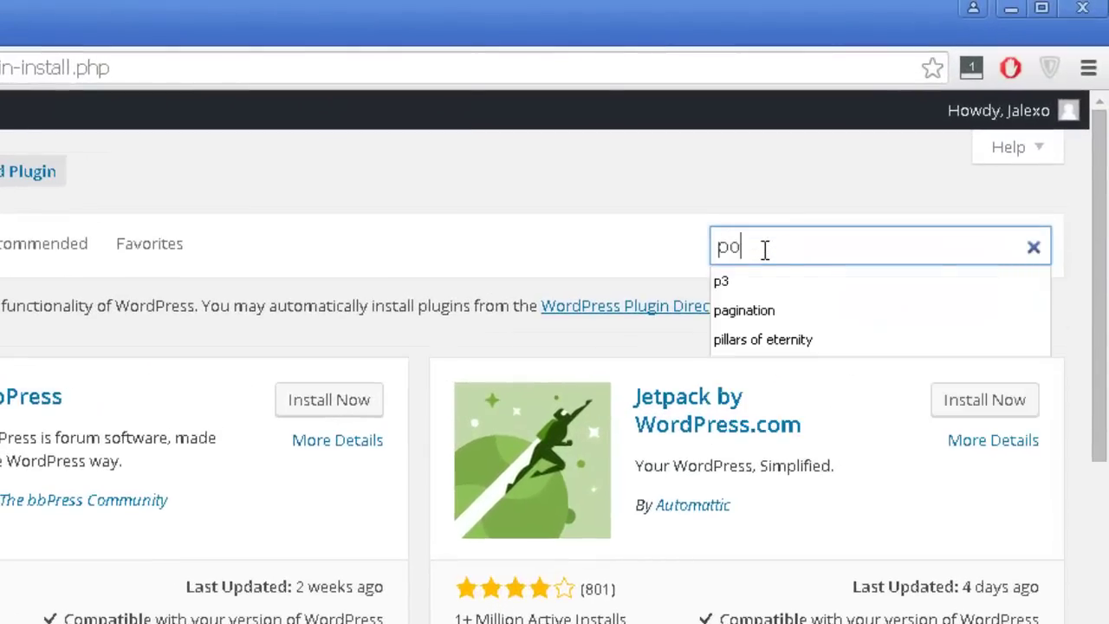
type("pup mark")
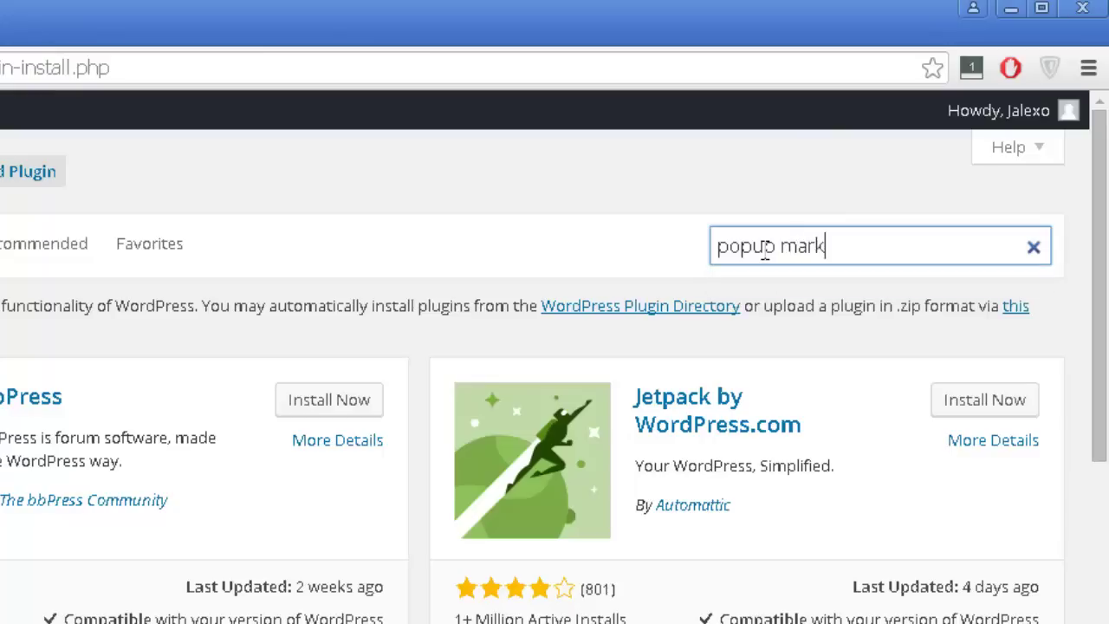
key("BackSpace")
key("BackSpace")
type("ker")
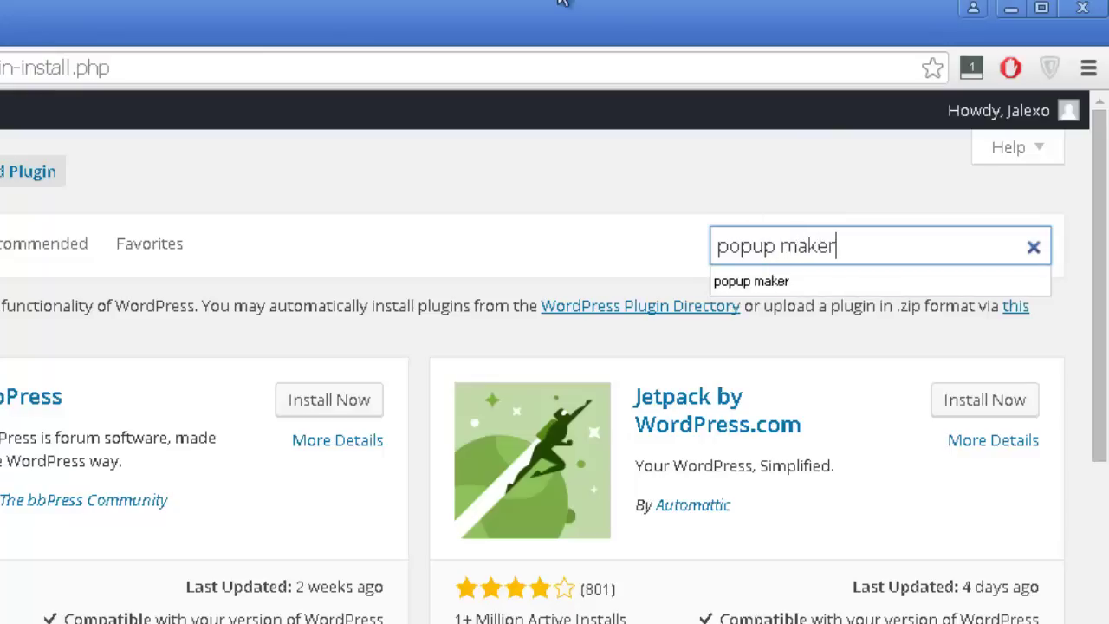
key("Return")
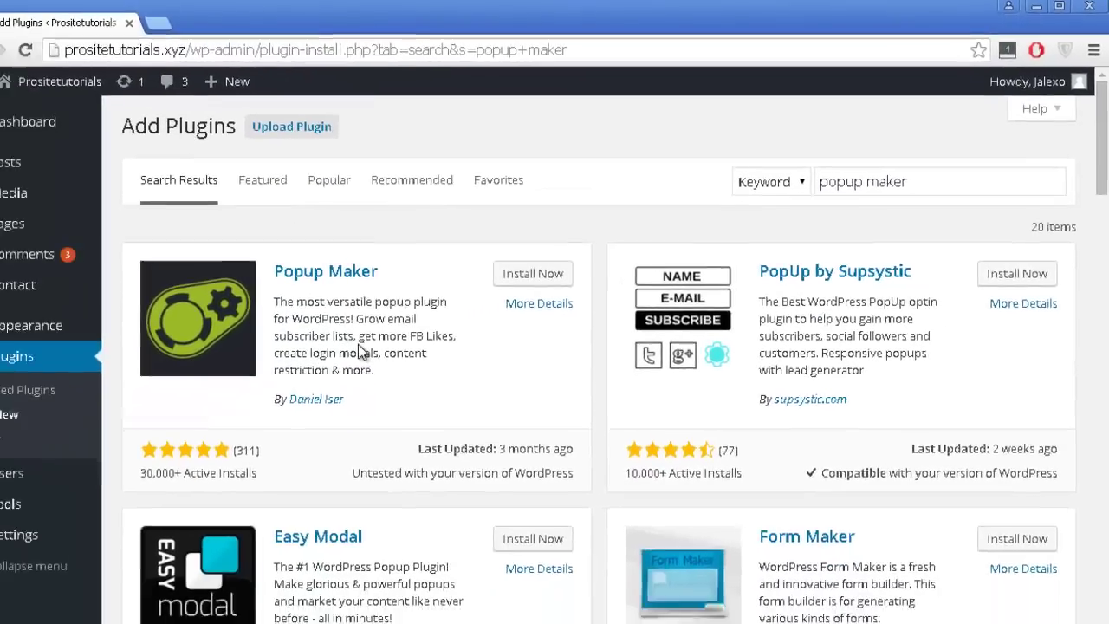
Review the Popup Maker plugin's details and description, and close them.
left_click(523, 307)
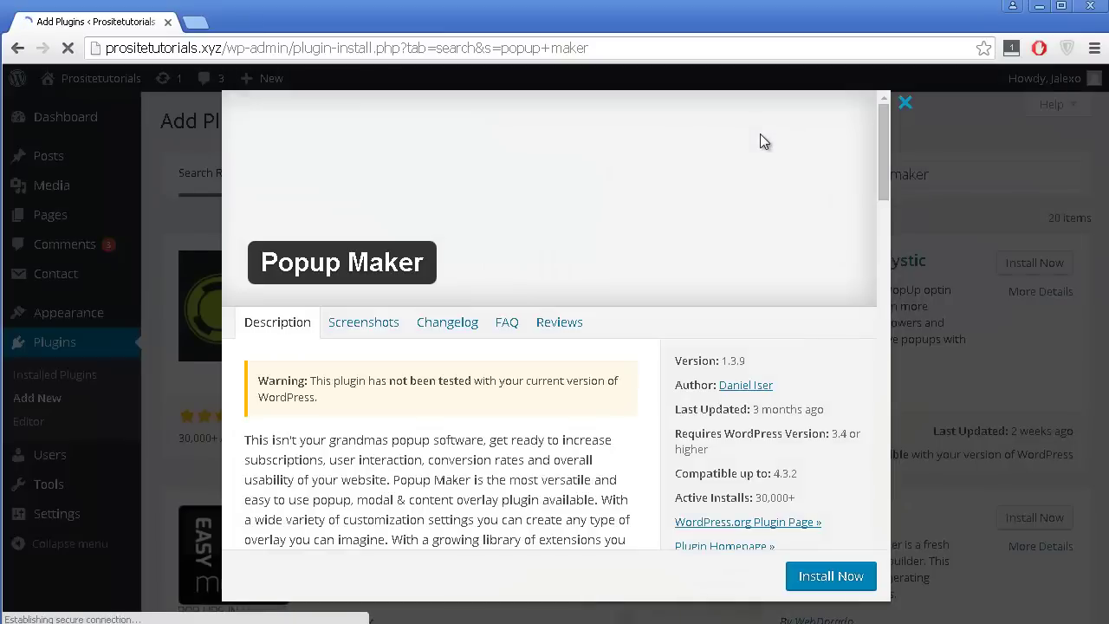
scroll(771, 353, "down", 2)
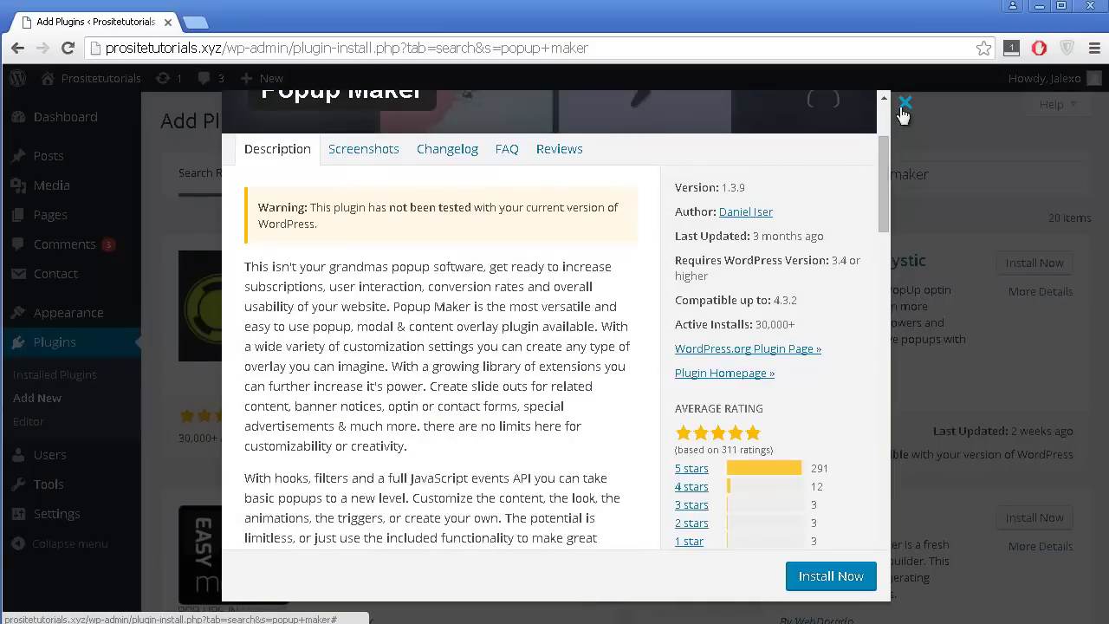
left_click(904, 106)
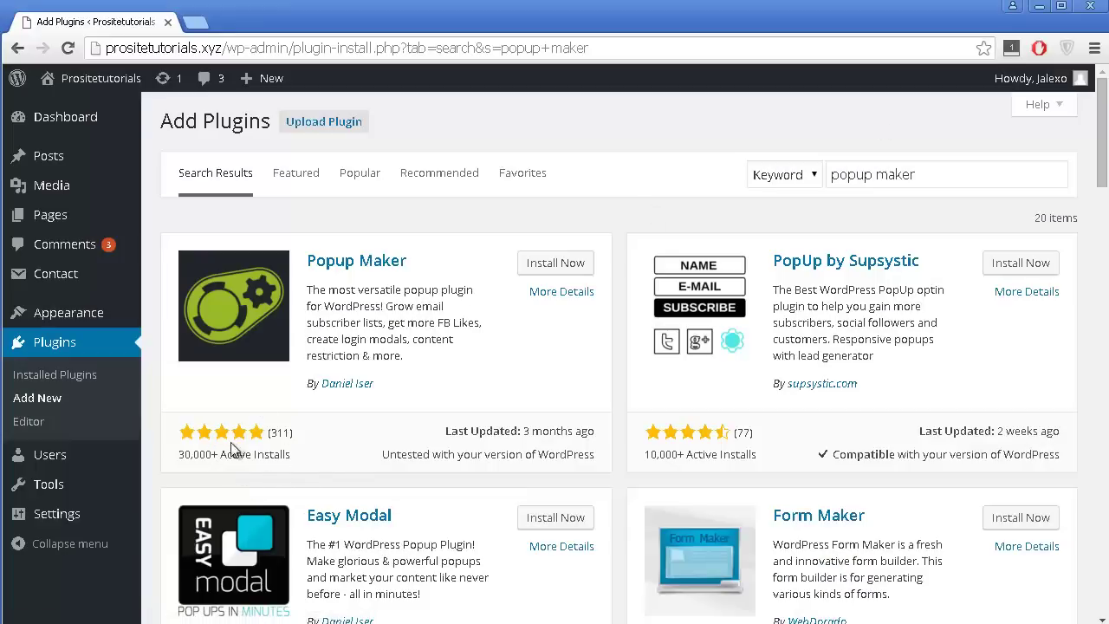
Install and activate the Popup Maker plugin.
left_click(559, 268)
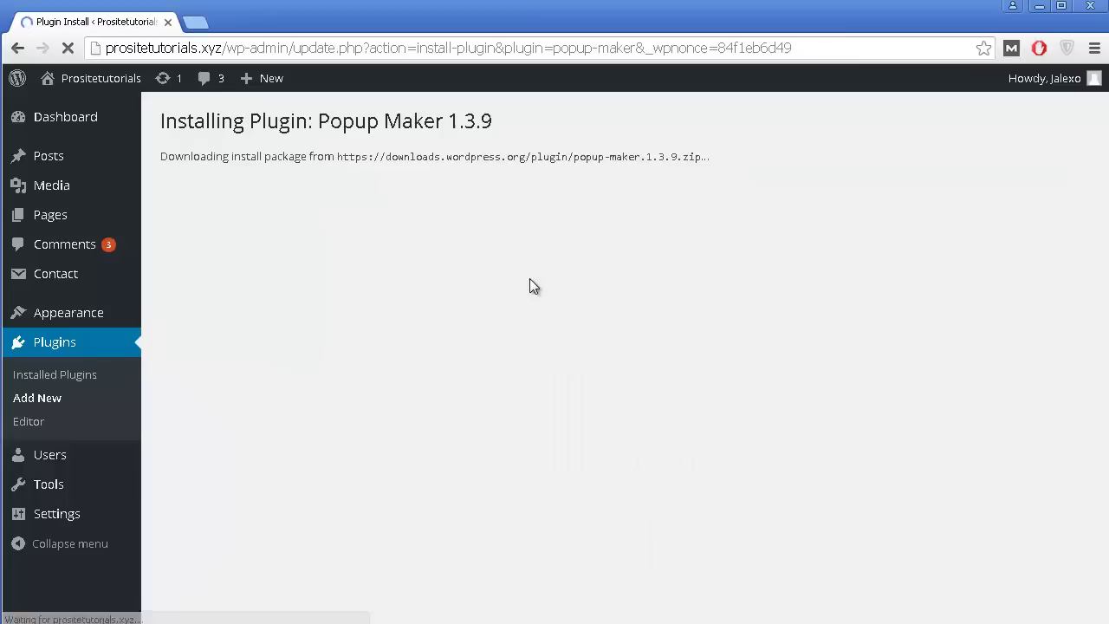
left_click(195, 268)
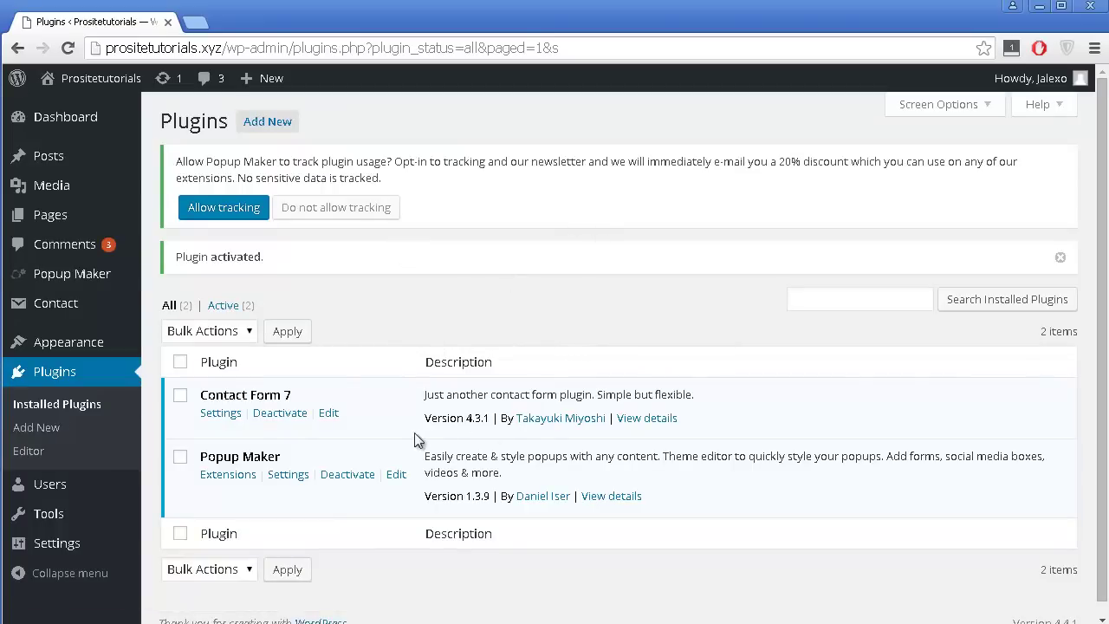
scroll(433, 277, "down", 1)
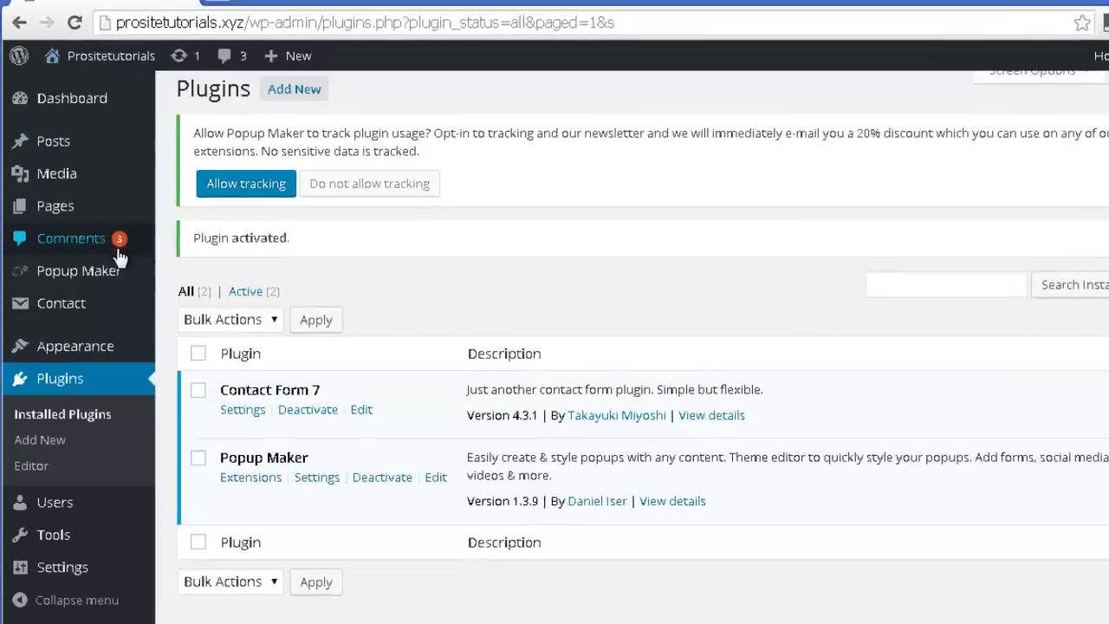
Open "Contact form 1" from the list of contact forms for editing.
mouse_move(99, 98)
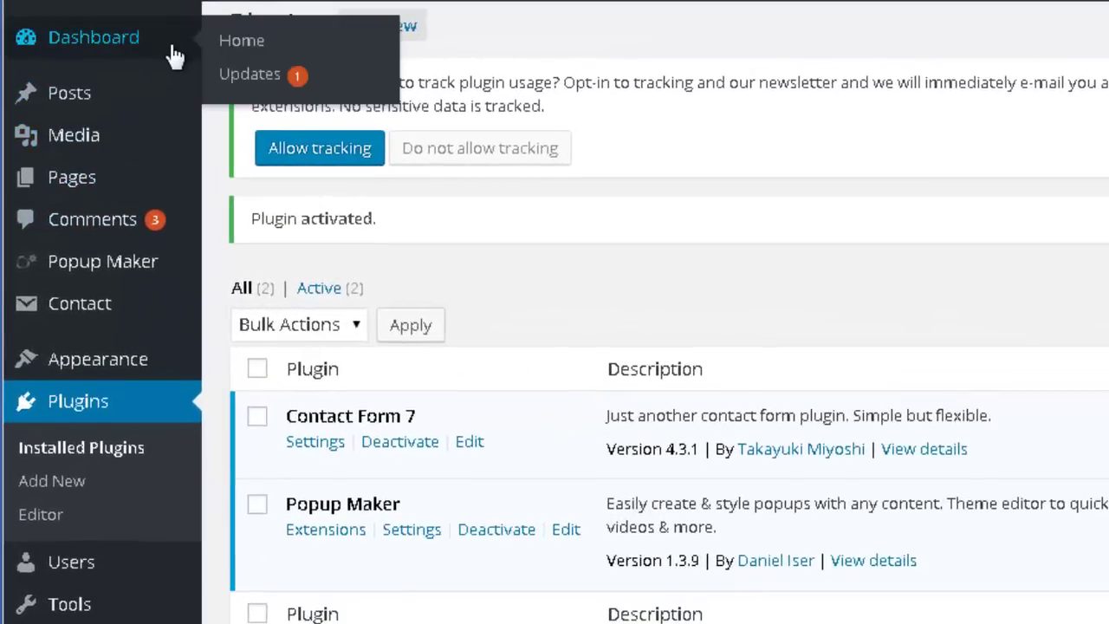
mouse_move(108, 368)
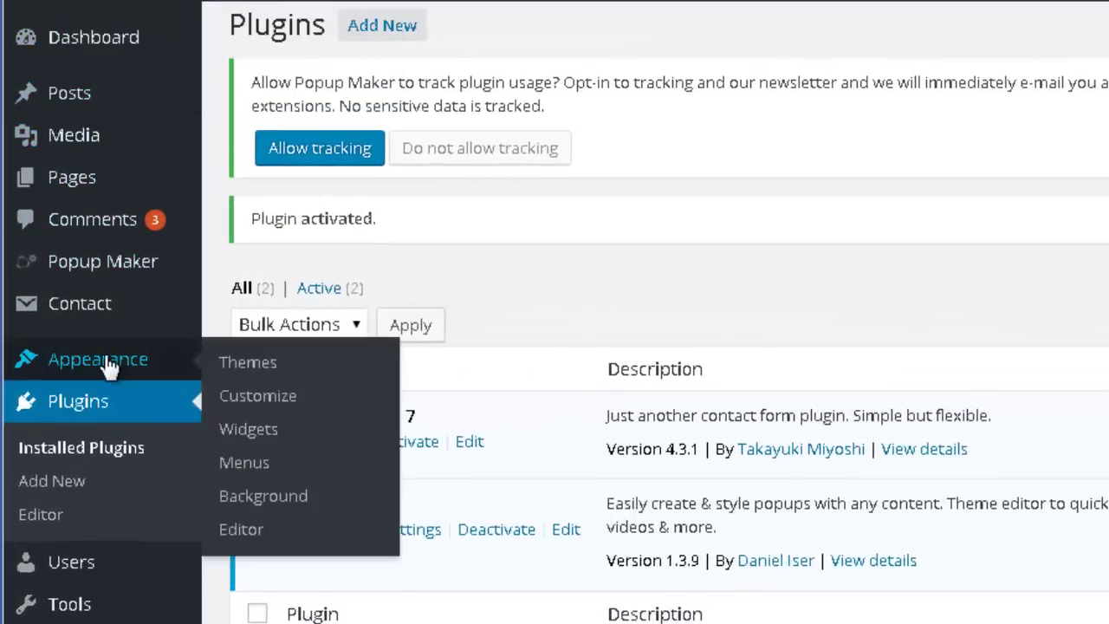
mouse_move(116, 309)
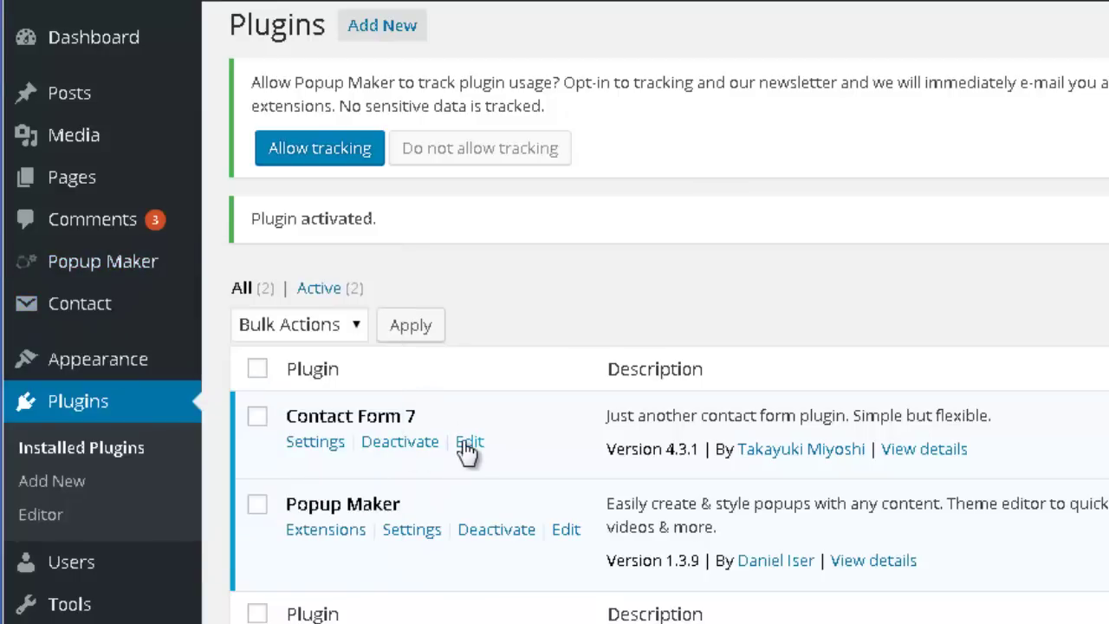
mouse_move(108, 265)
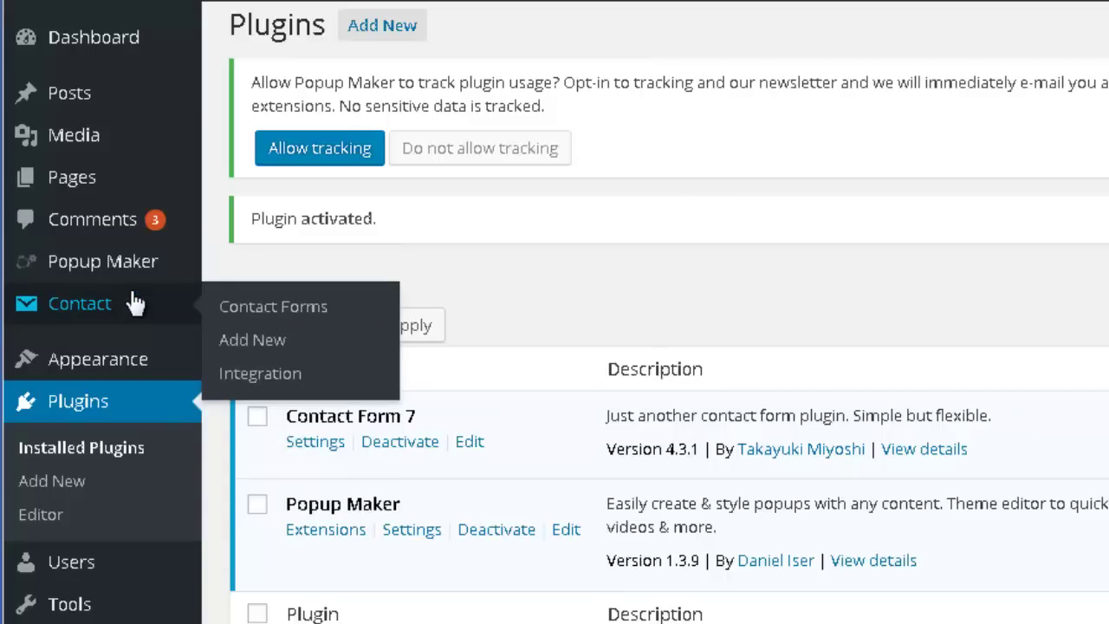
left_click(134, 303)
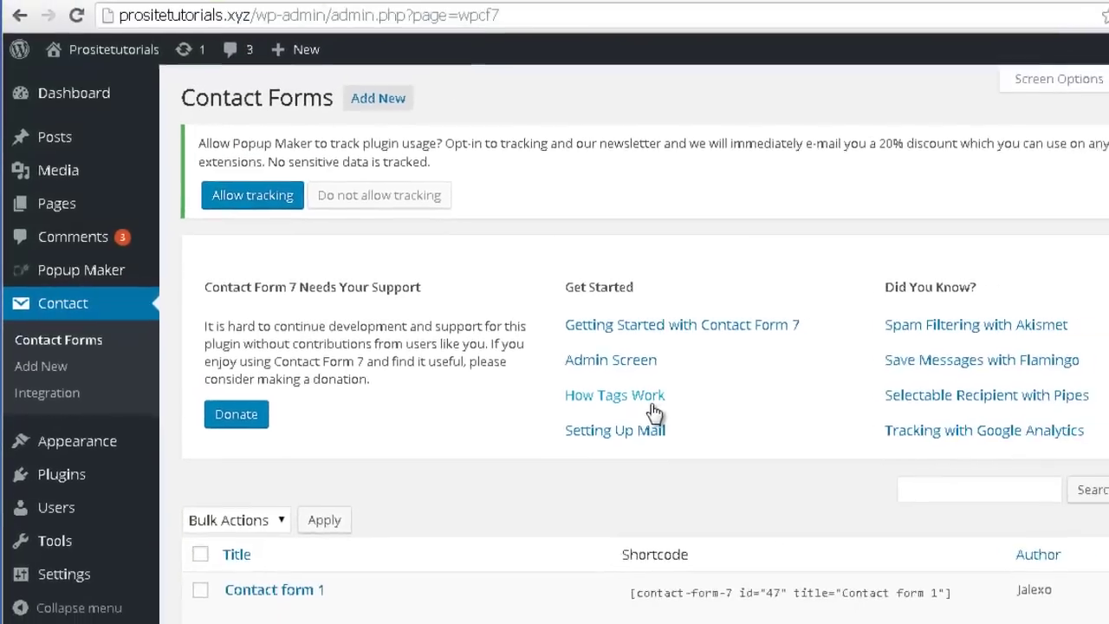
scroll(830, 433, "down", 2)
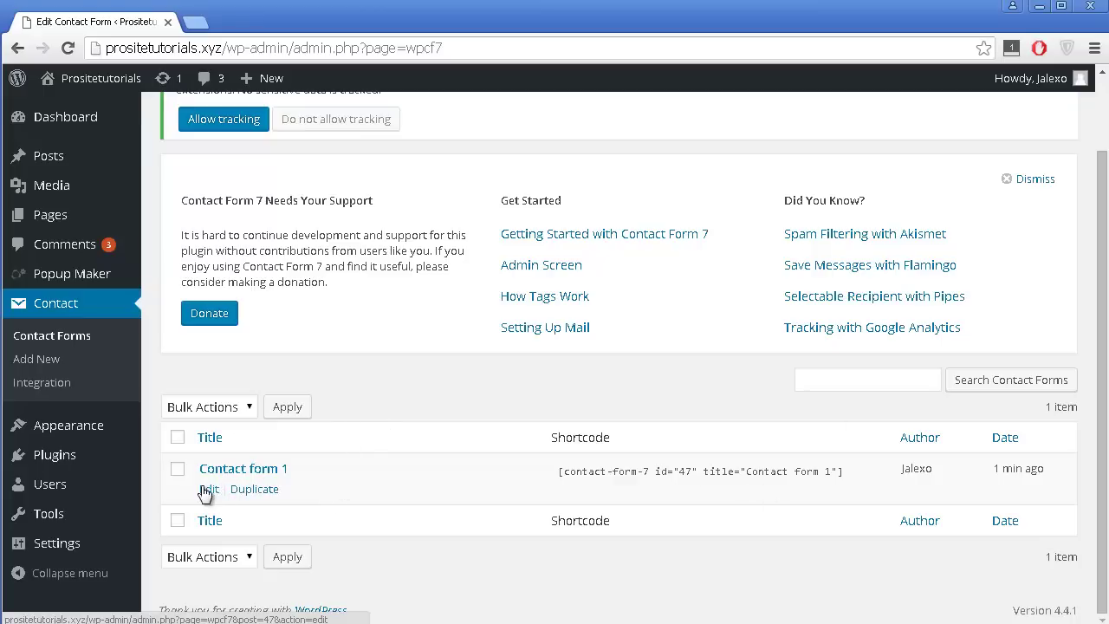
left_click(210, 490)
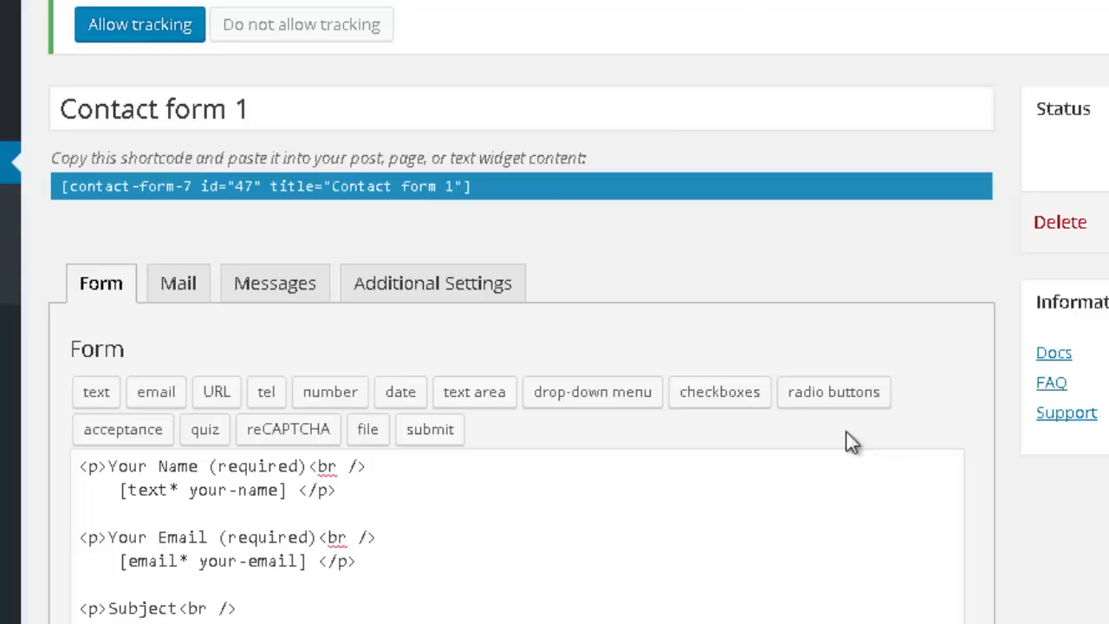
Examine the form template's labels, its name, email, subject and message field tags, and its submit tag.
left_click(830, 468)
scroll(823, 473, "down", 4)
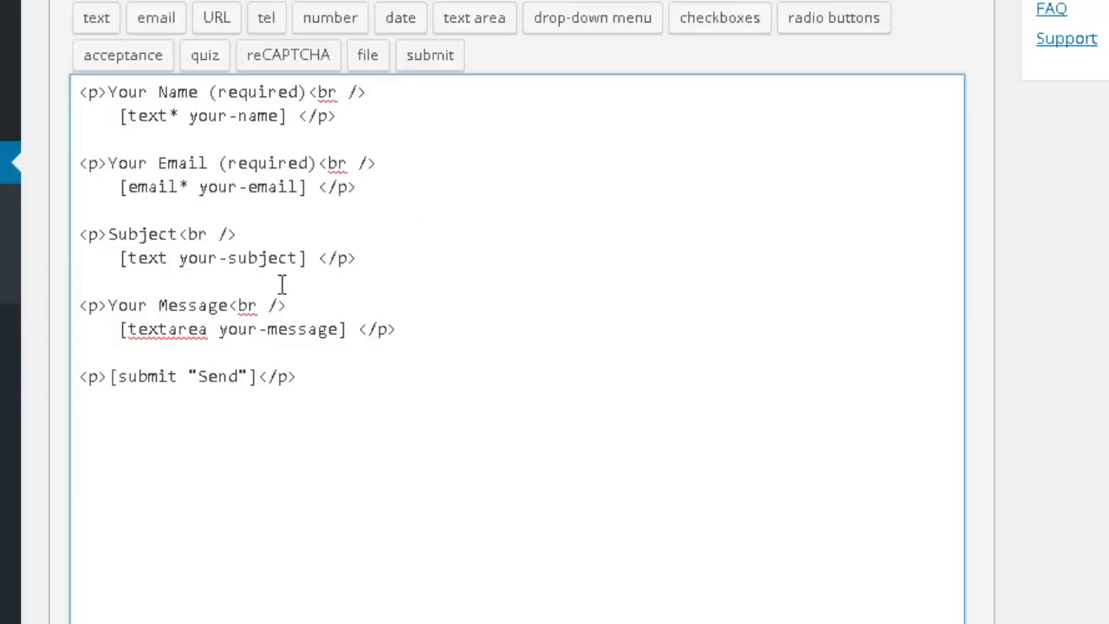
left_click_drag(99, 92, 199, 92)
left_click_drag(288, 115, 119, 115)
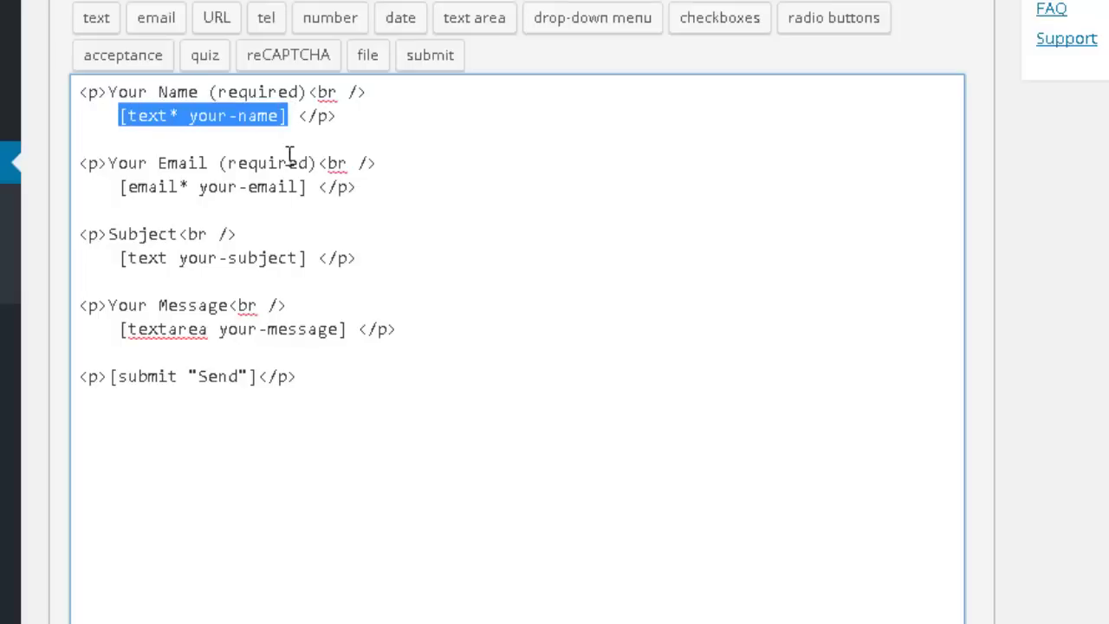
scroll(208, 165, "down", 2)
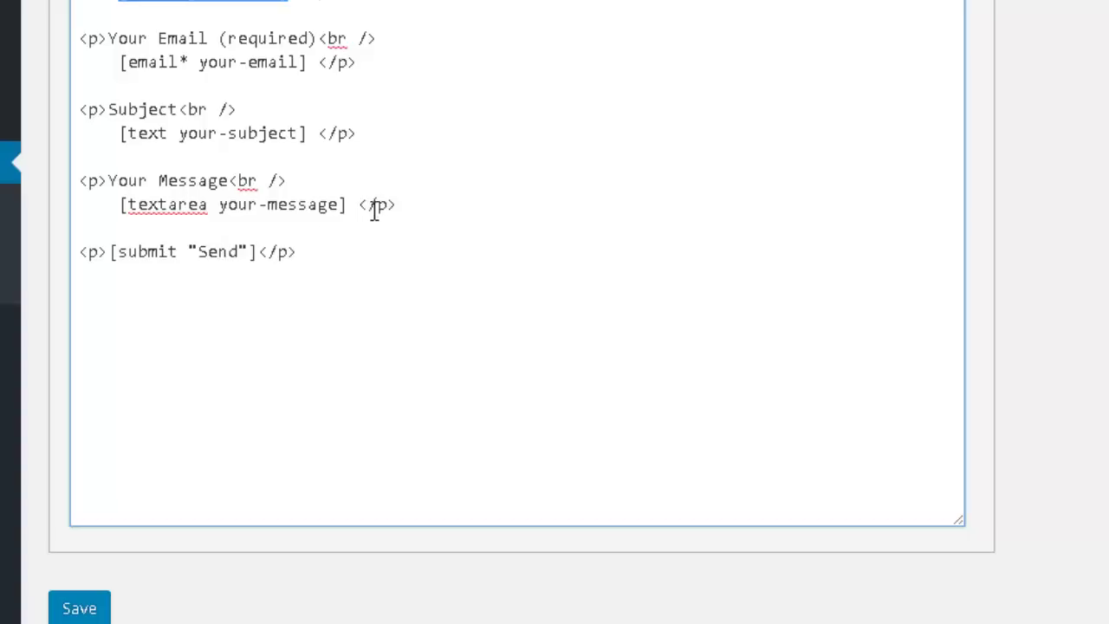
left_click_drag(364, 243, 32, 252)
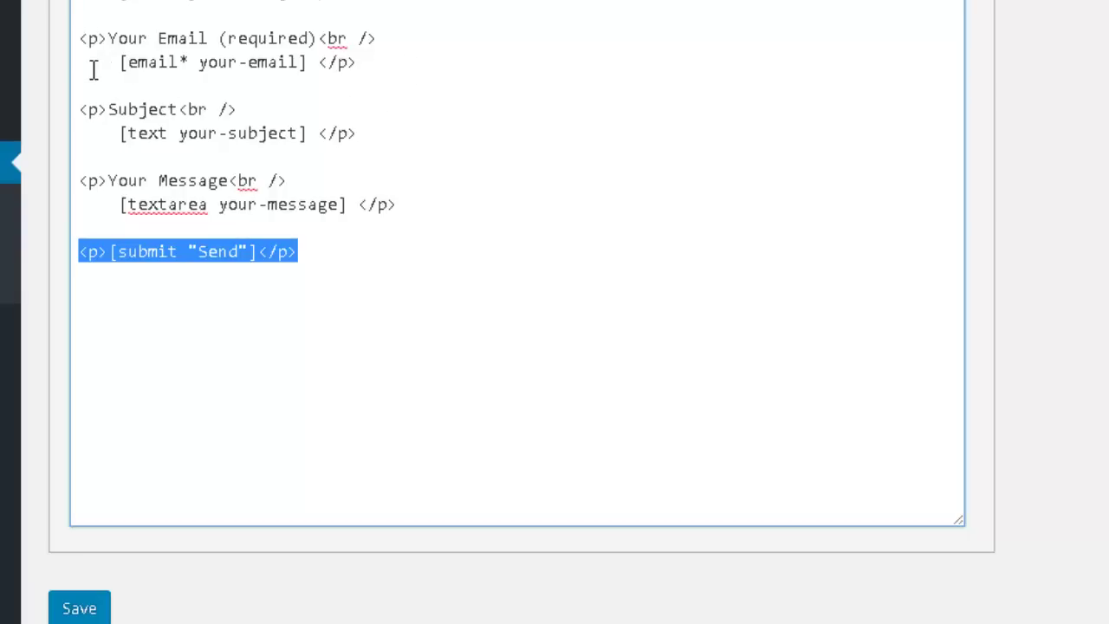
Duplicate the "Your Email (required)" block in the form template, placing the copy directly below the original with a blank line between.
left_click_drag(357, 63, 52, 40)
key("ctrl+c")
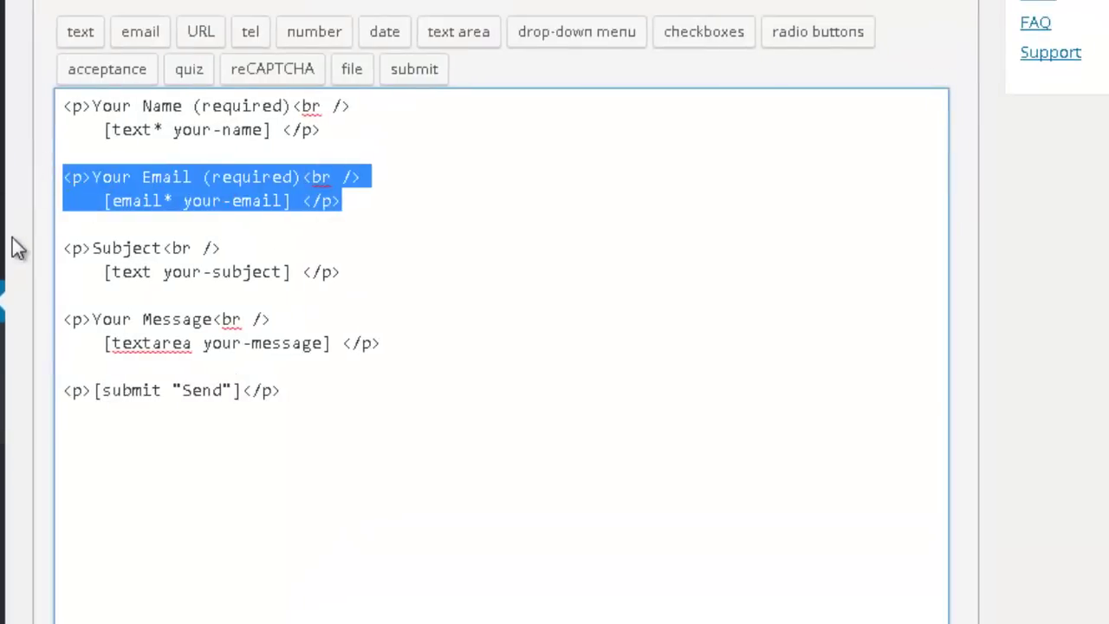
left_click(360, 198)
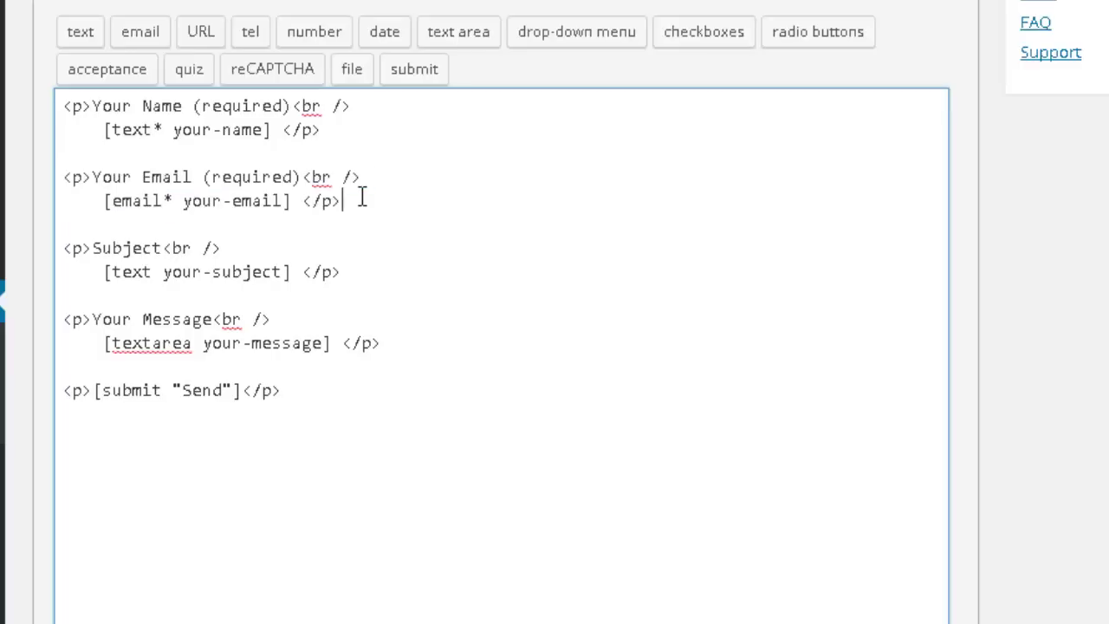
key("Return")
key("Return")
key("ctrl+v")
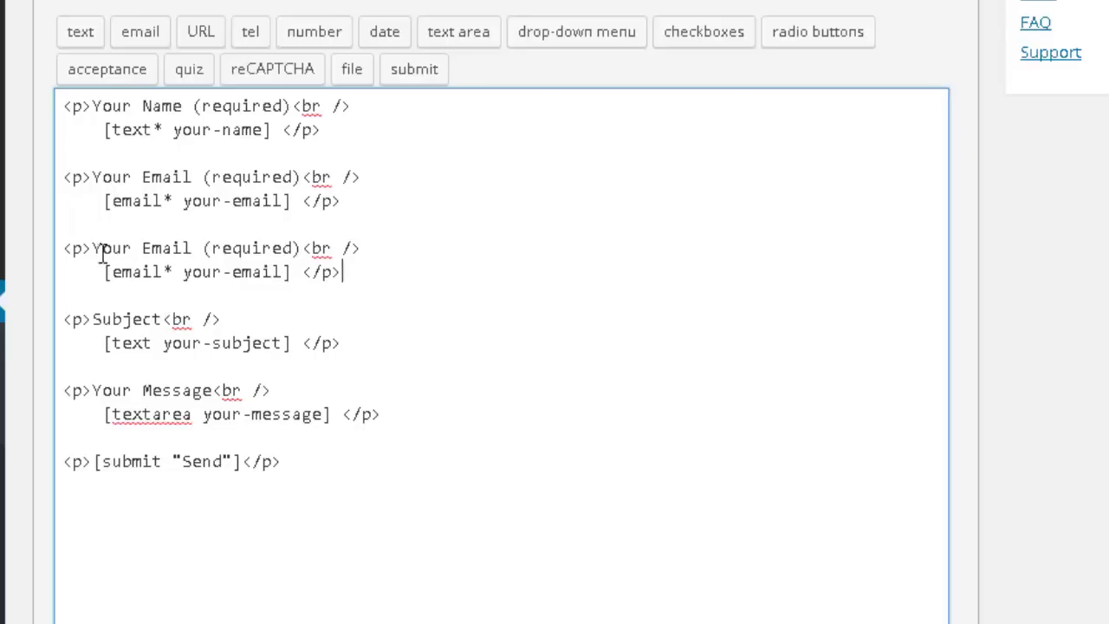
Rename the label of the duplicated email block to "Your Phone Number", keeping "(required)" after it.
left_click_drag(94, 247, 191, 234)
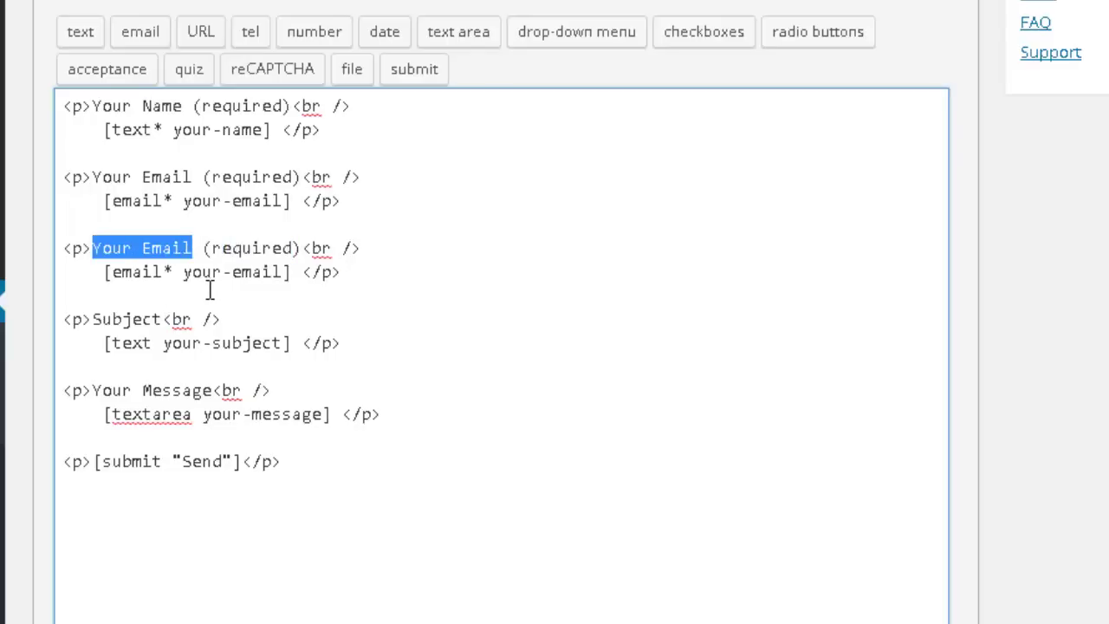
type("Your")
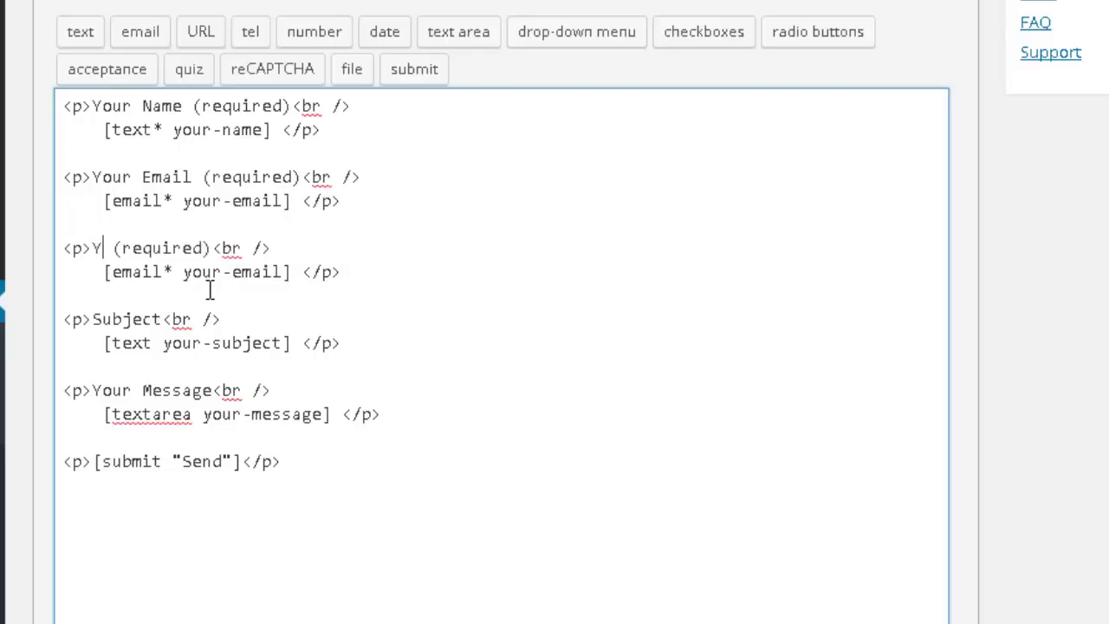
type(" Phone Number")
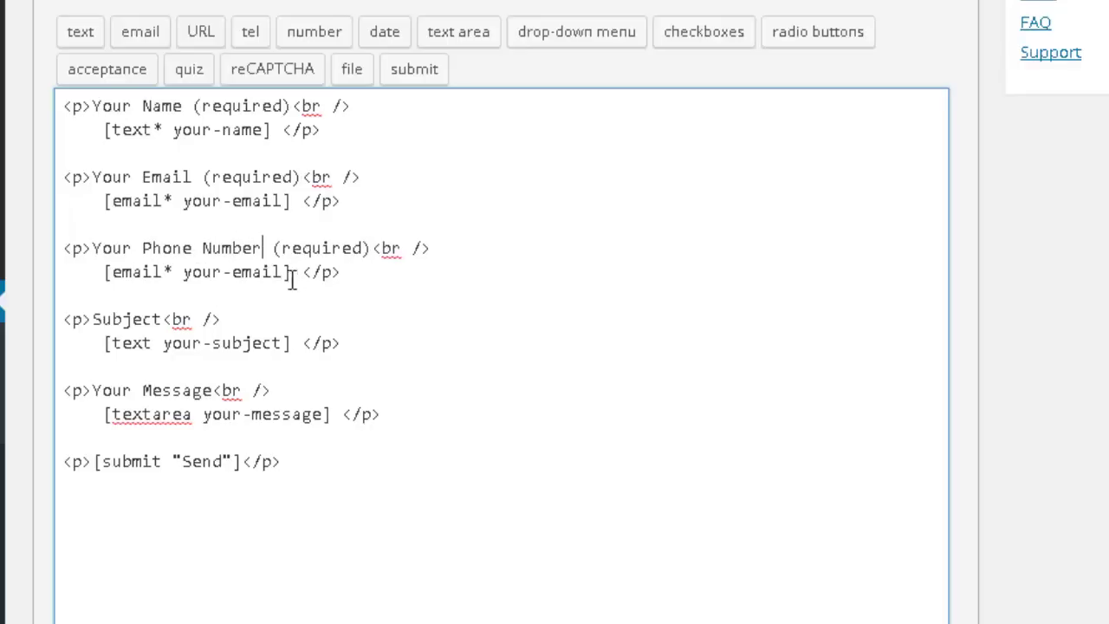
Replace the email tag in the "Your Phone Number" block with a generated tel tag marked as a required field.
left_click_drag(292, 272, 104, 283)
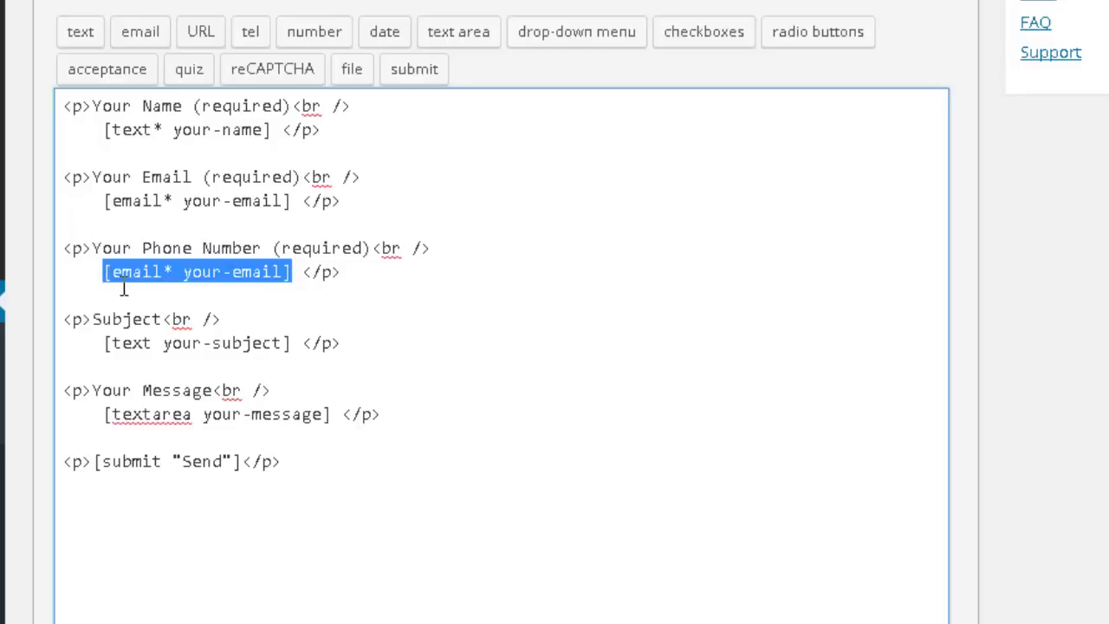
key("BackSpace")
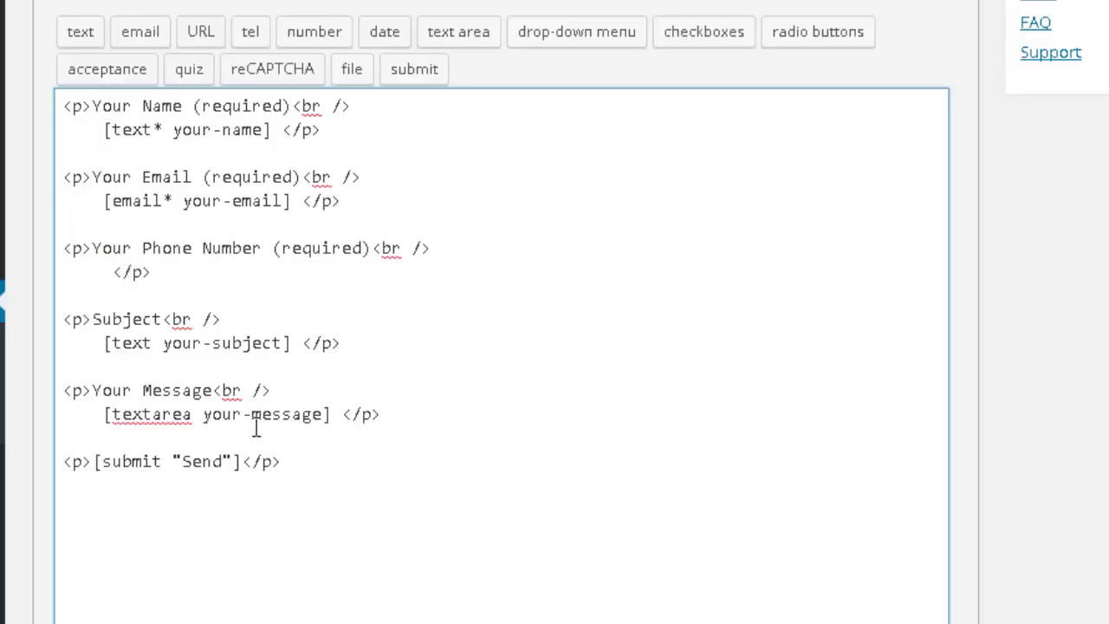
scroll(517, 214, "up", 2)
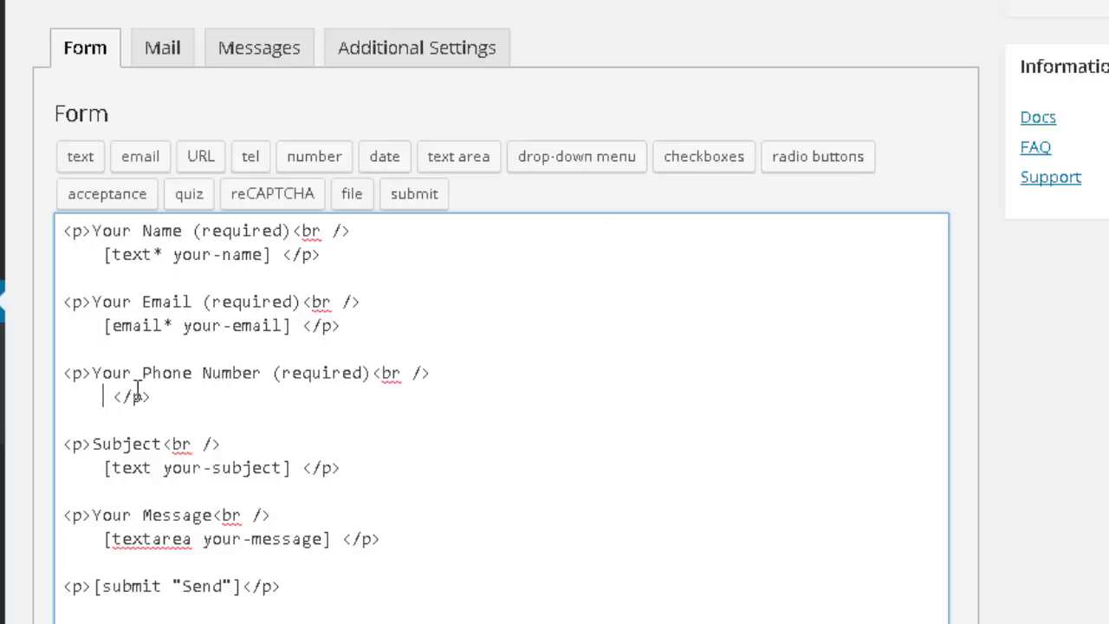
left_click(252, 160)
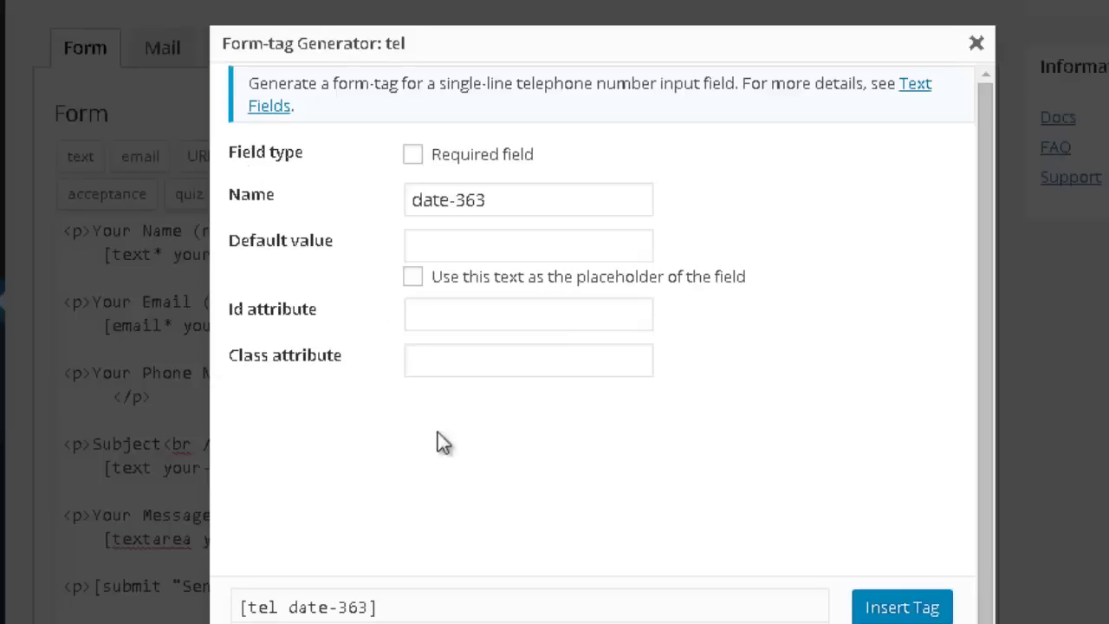
left_click(482, 162)
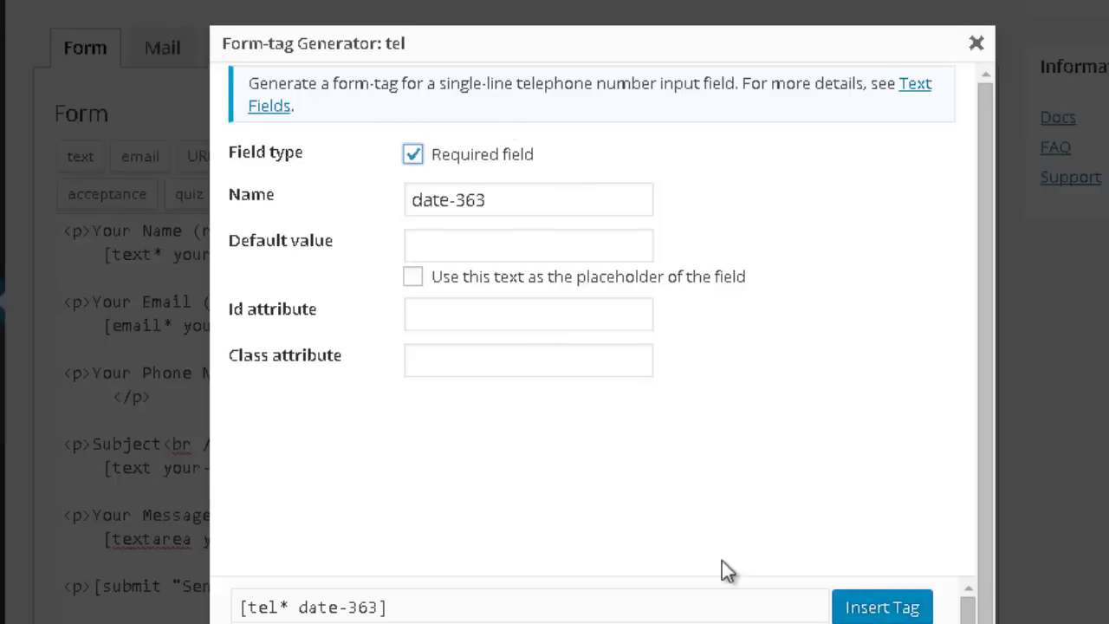
left_click(882, 607)
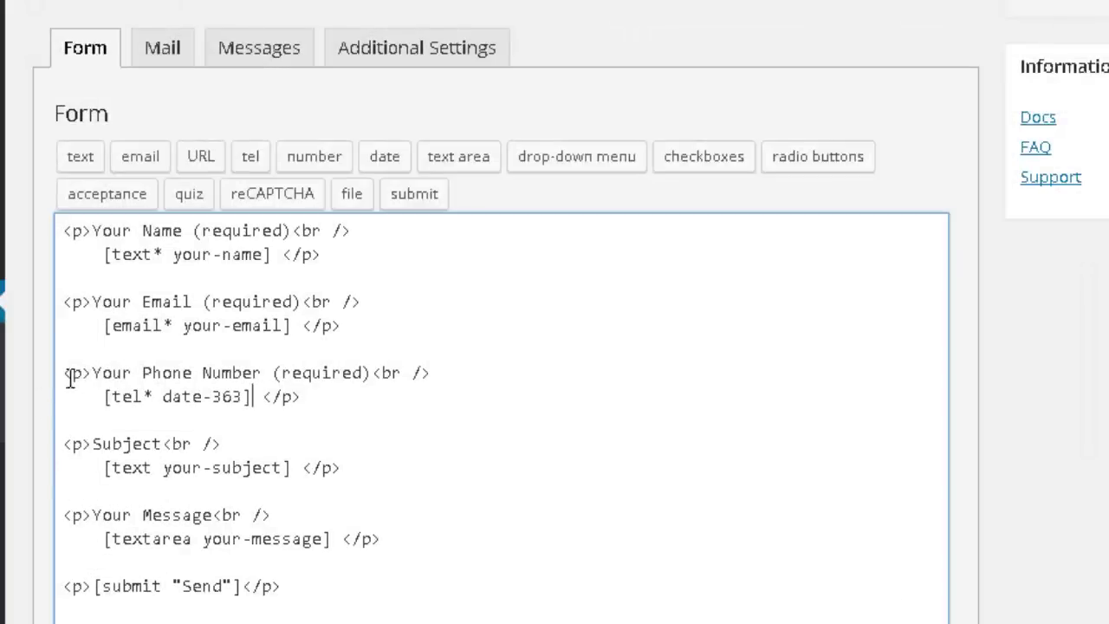
left_click_drag(103, 396, 251, 398)
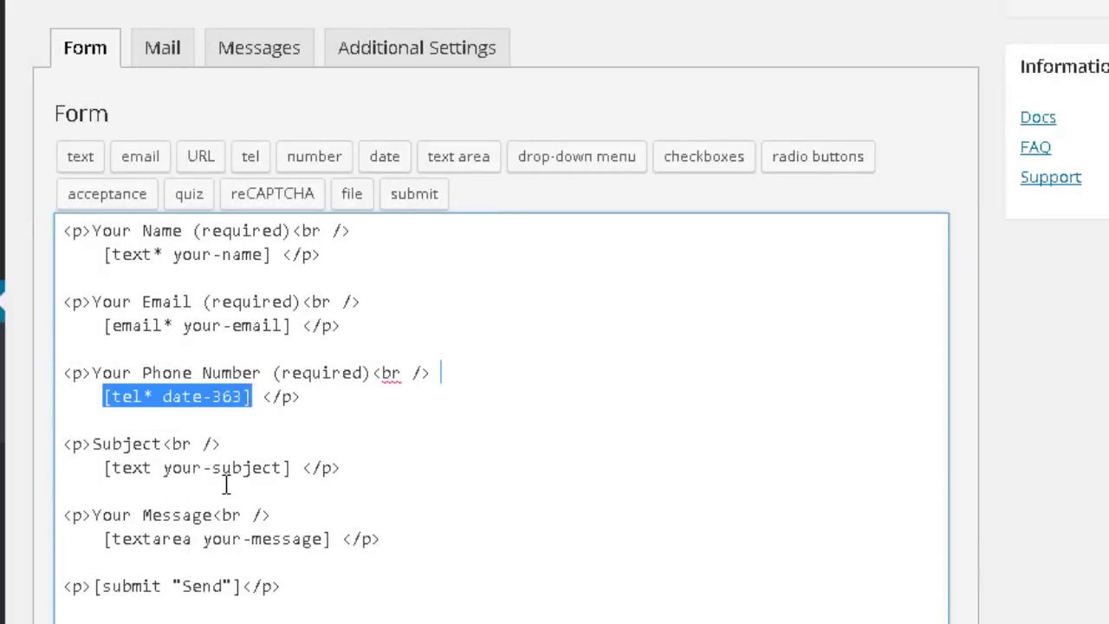
Save the changes to the contact form.
scroll(226, 485, "down", 3)
left_click(65, 545)
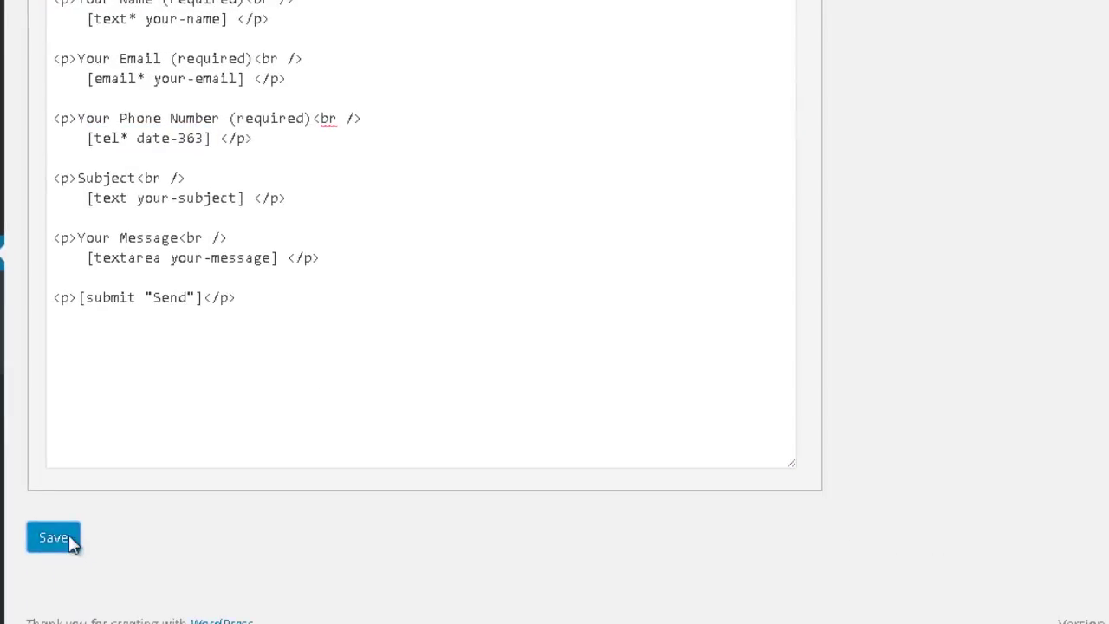
scroll(159, 537, "down", 2)
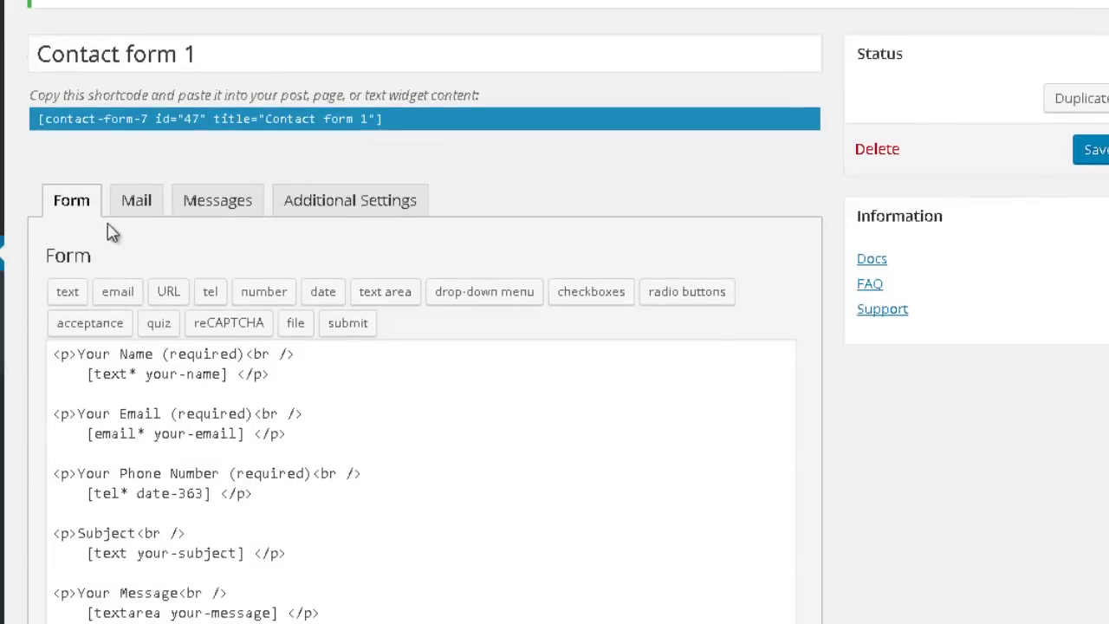
Review the form's mail settings, from the mail-tags, recipient and sender through the additional headers, message body and file attachments.
left_click(136, 202)
scroll(147, 347, "down", 2)
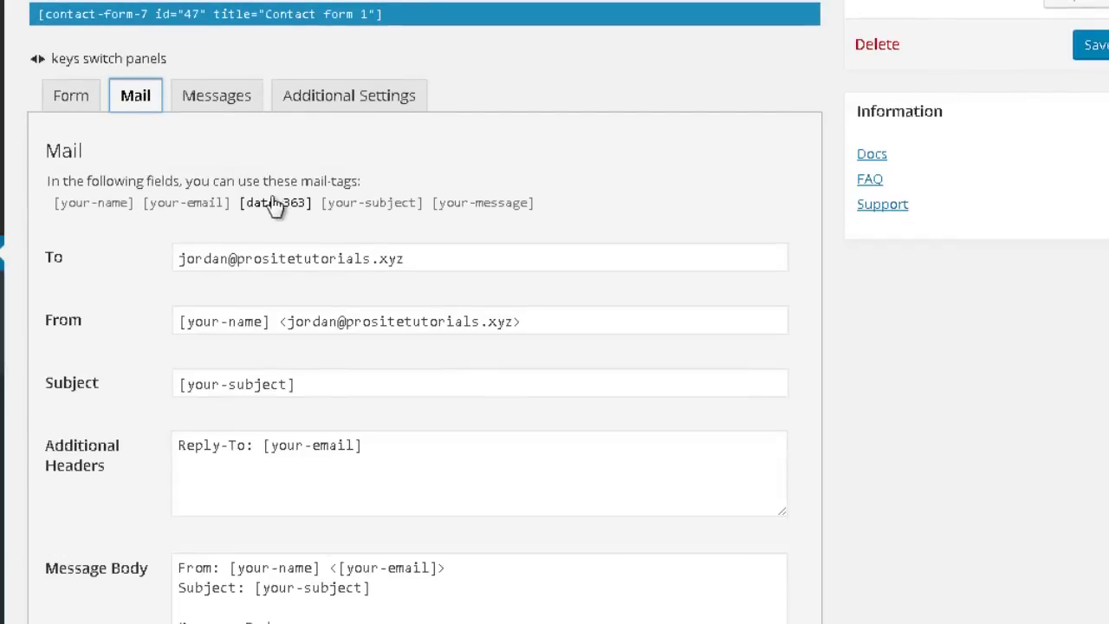
scroll(274, 206, "down", 2)
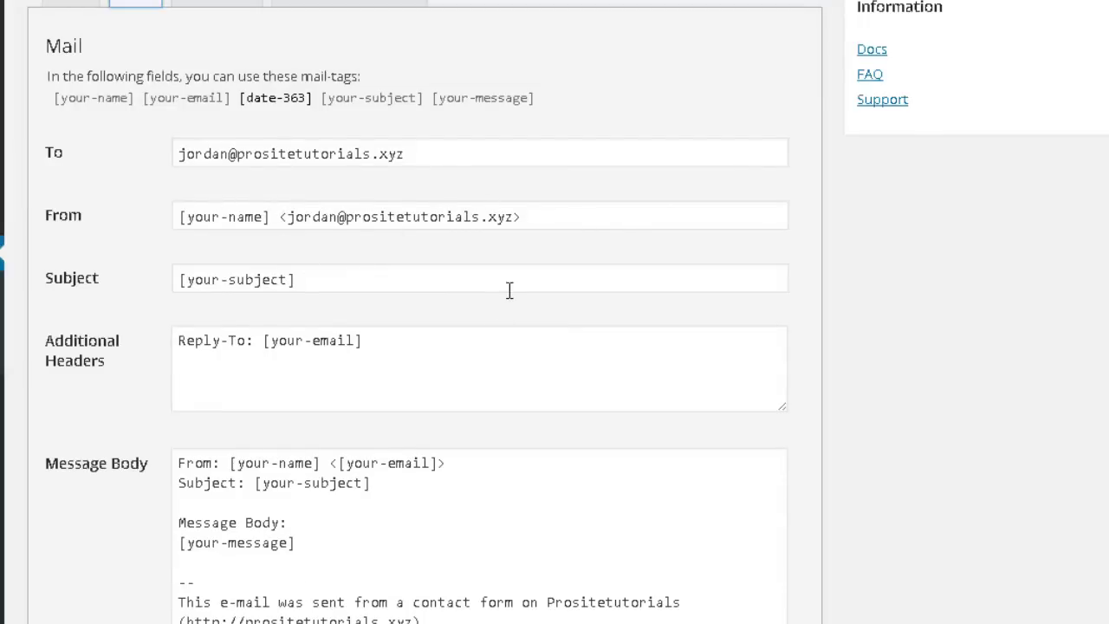
scroll(414, 337, "down", 8)
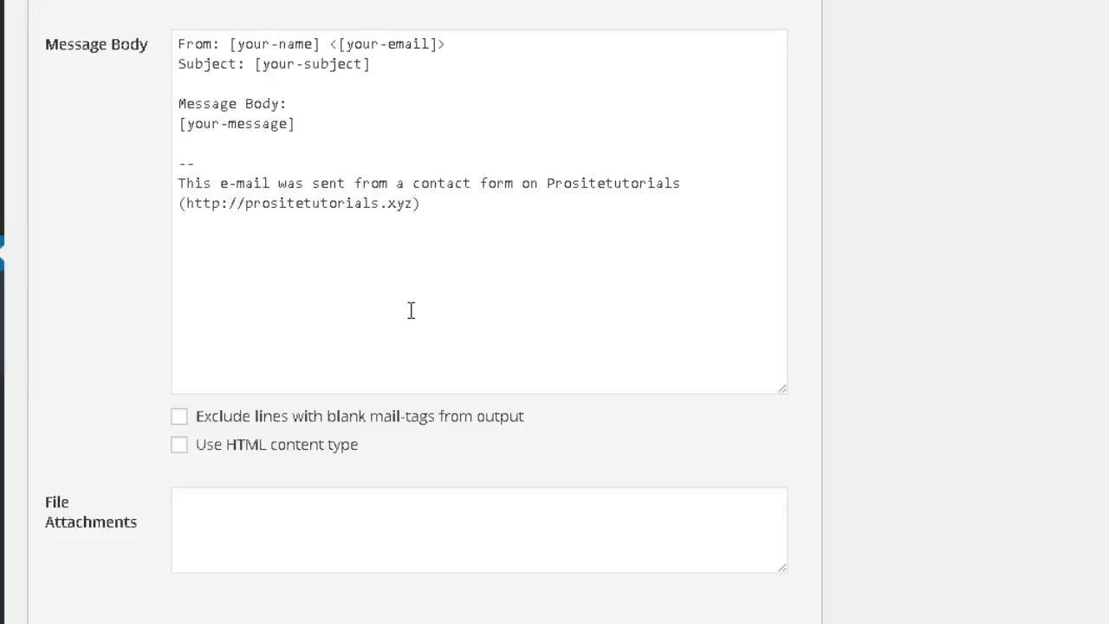
scroll(411, 310, "up", 6)
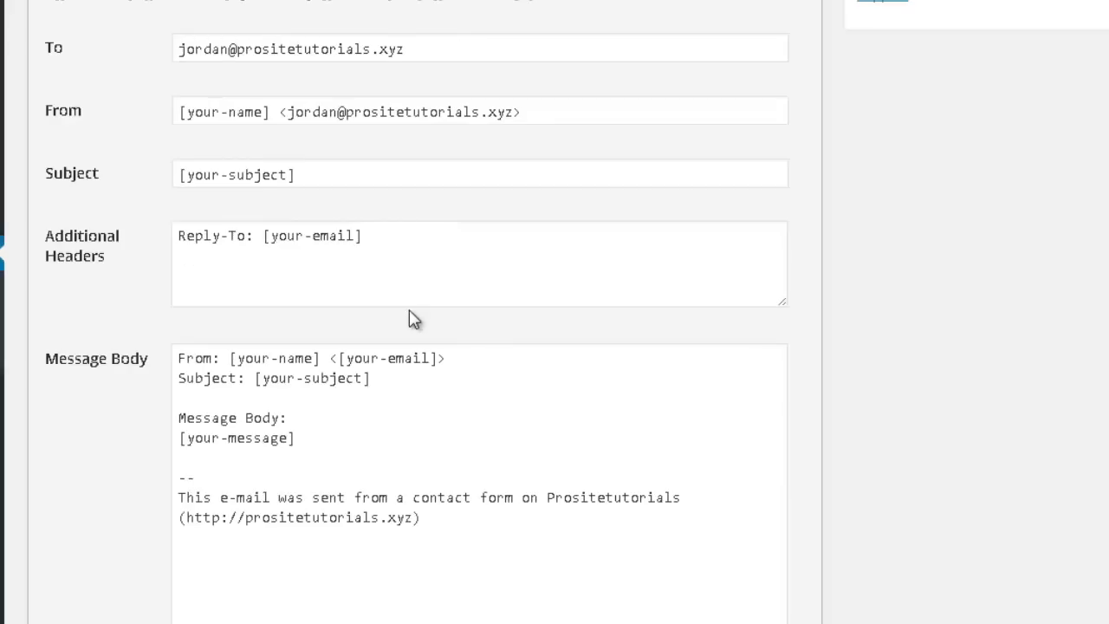
scroll(412, 317, "up", 4)
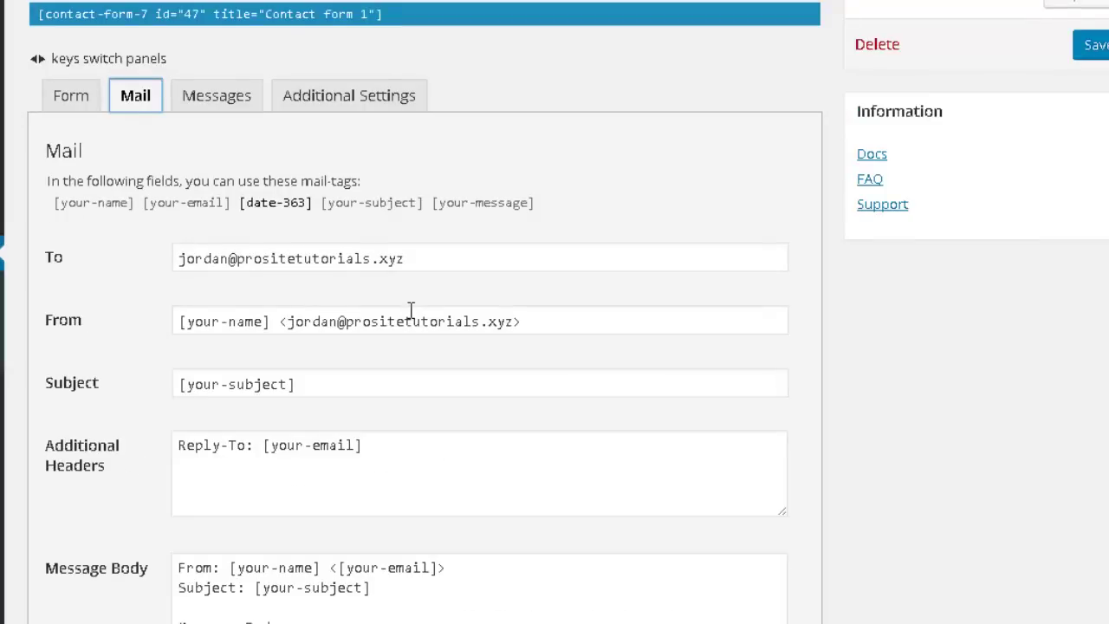
Review the form's response messages, from the successful-send text to the validation, upload, number, email and telephone error texts.
left_click(225, 96)
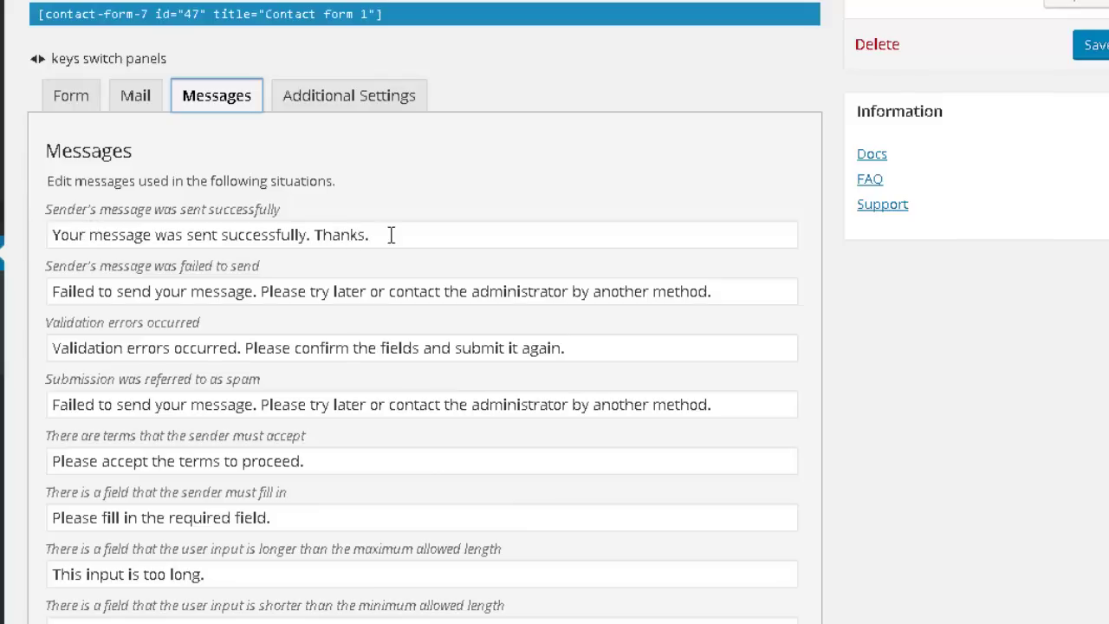
left_click_drag(378, 235, 42, 234)
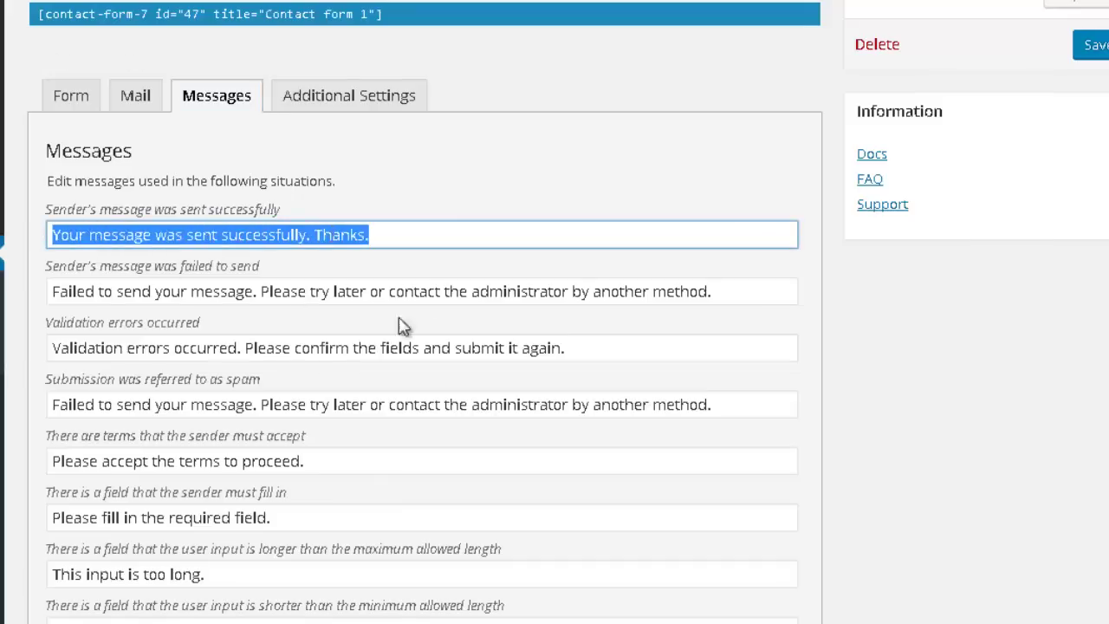
scroll(512, 223, "down", 2)
scroll(512, 223, "down", 3)
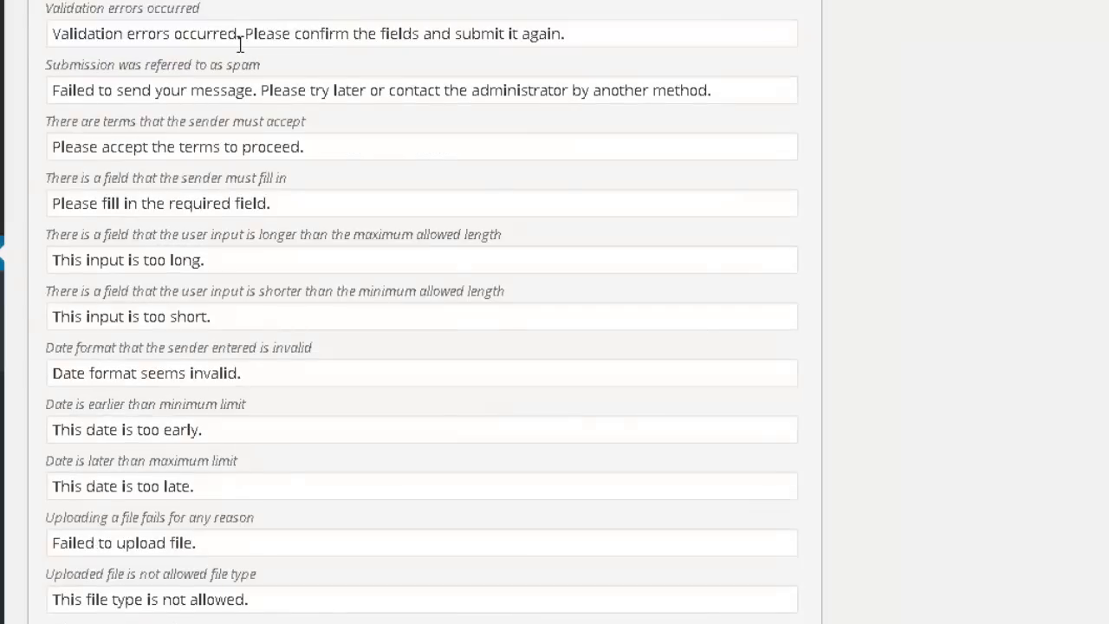
scroll(205, 111, "down", 2)
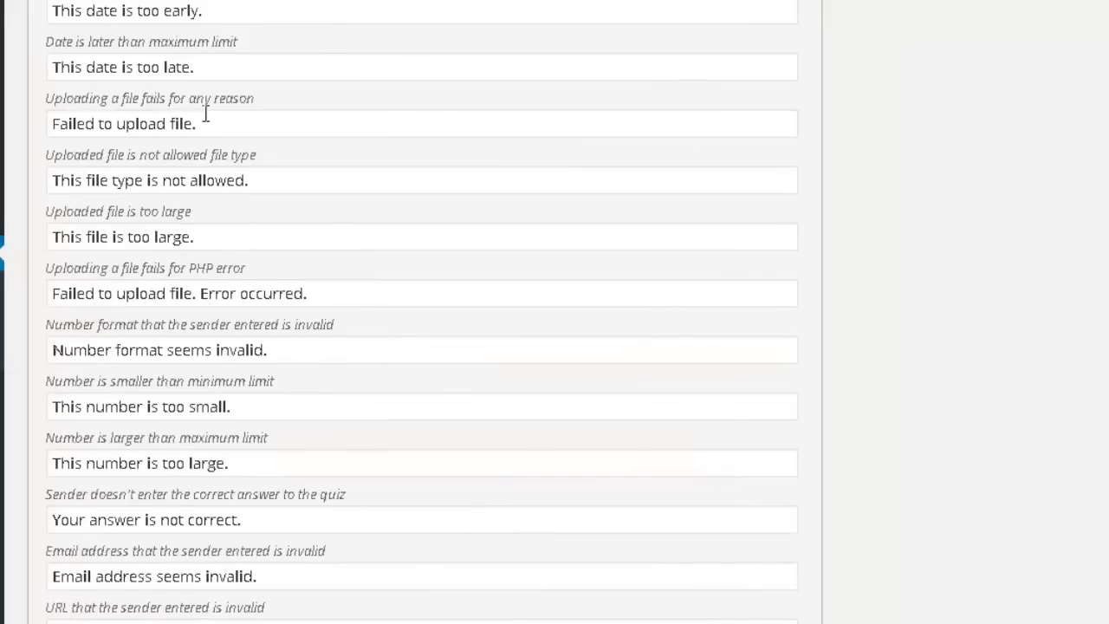
scroll(206, 115, "down", 1)
scroll(210, 153, "down", 2)
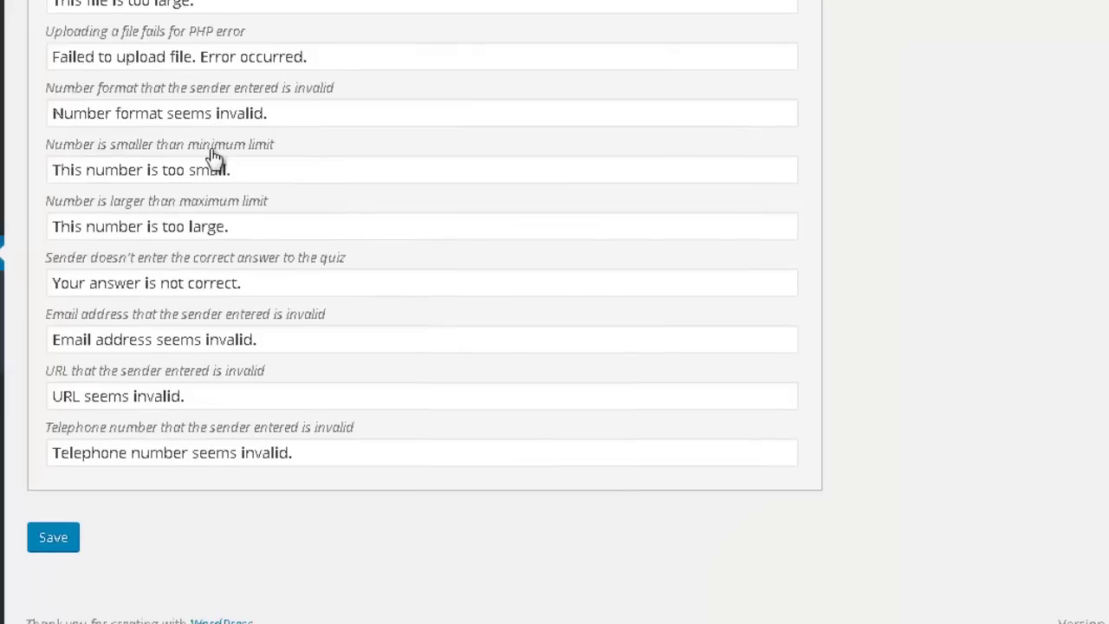
scroll(210, 153, "up", 1)
key("Tab")
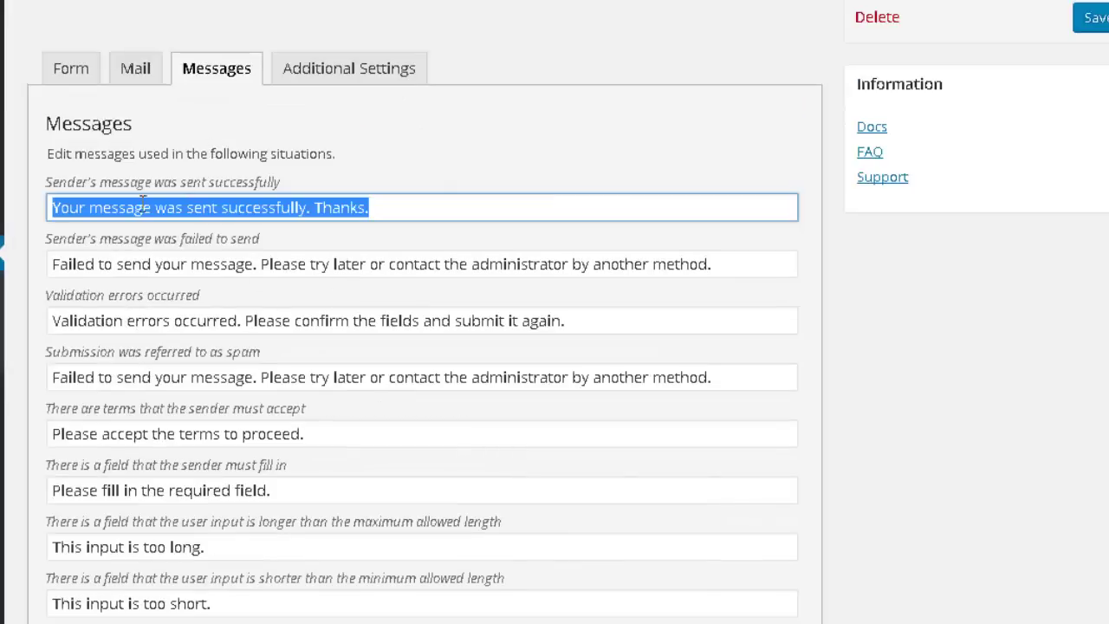
left_click(440, 208)
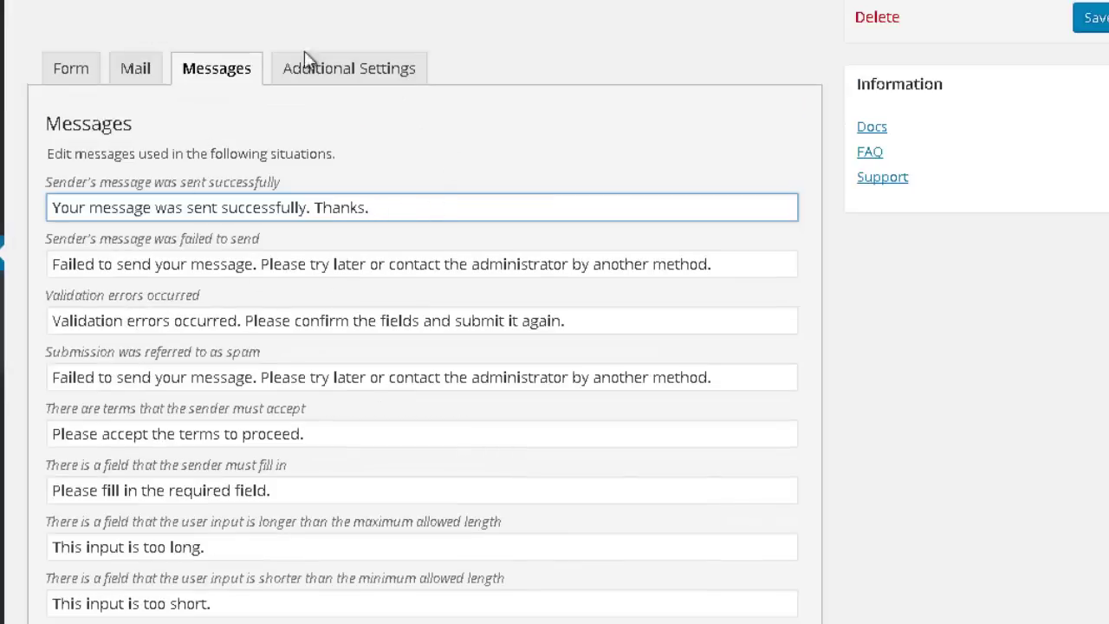
scroll(743, 86, "up", 1)
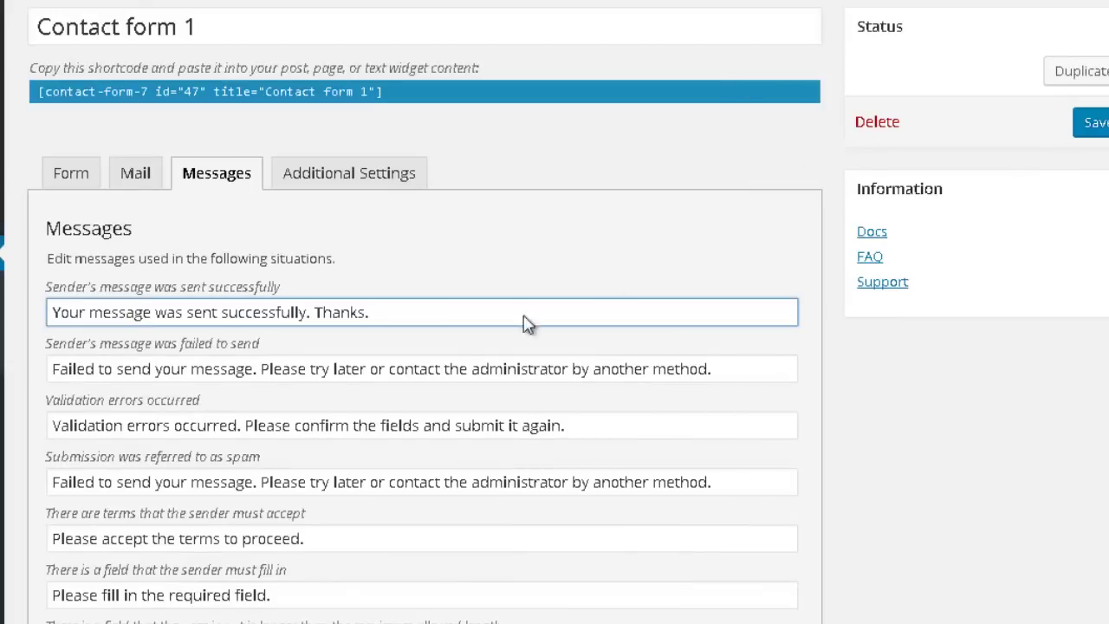
key("Return")
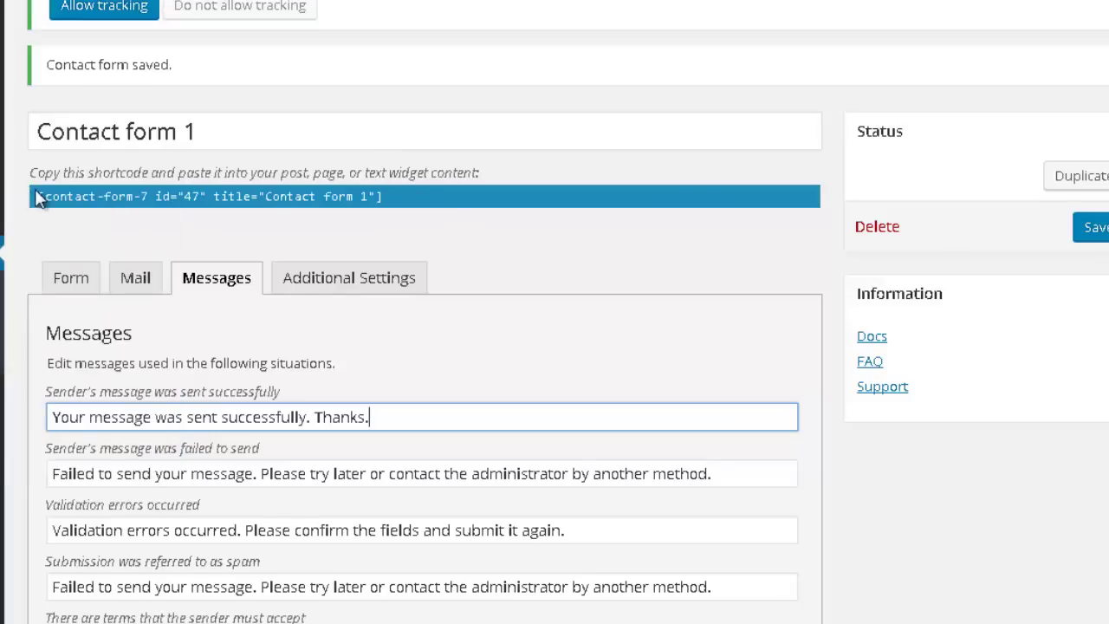
Copy the "Contact form 1" shortcode and paste it into an empty Notepad document.
mouse_move(43, 199)
left_mouse_down()
mouse_move(350, 213)
mouse_move(397, 196)
mouse_move(41, 199)
left_mouse_up()
key("ctrl+c")
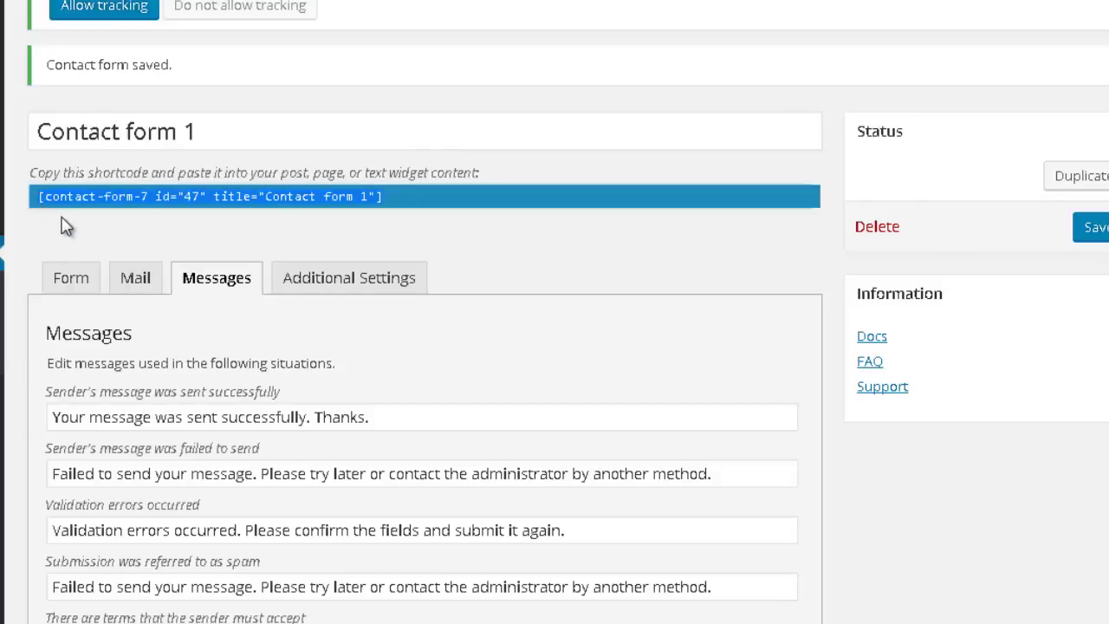
key("alt+Tab")
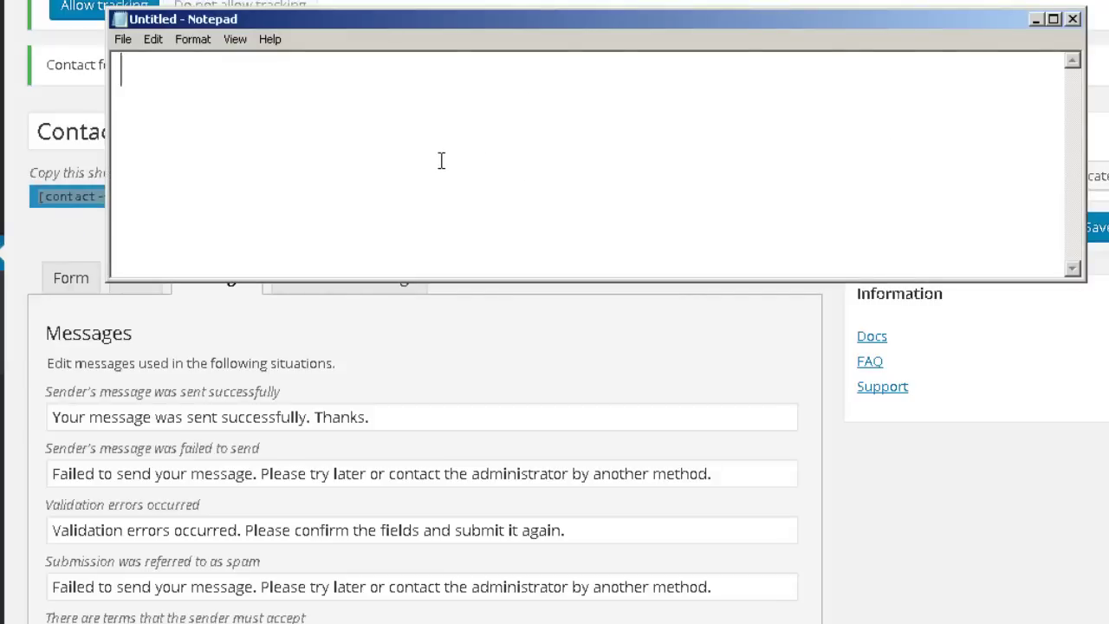
key("ctrl+v")
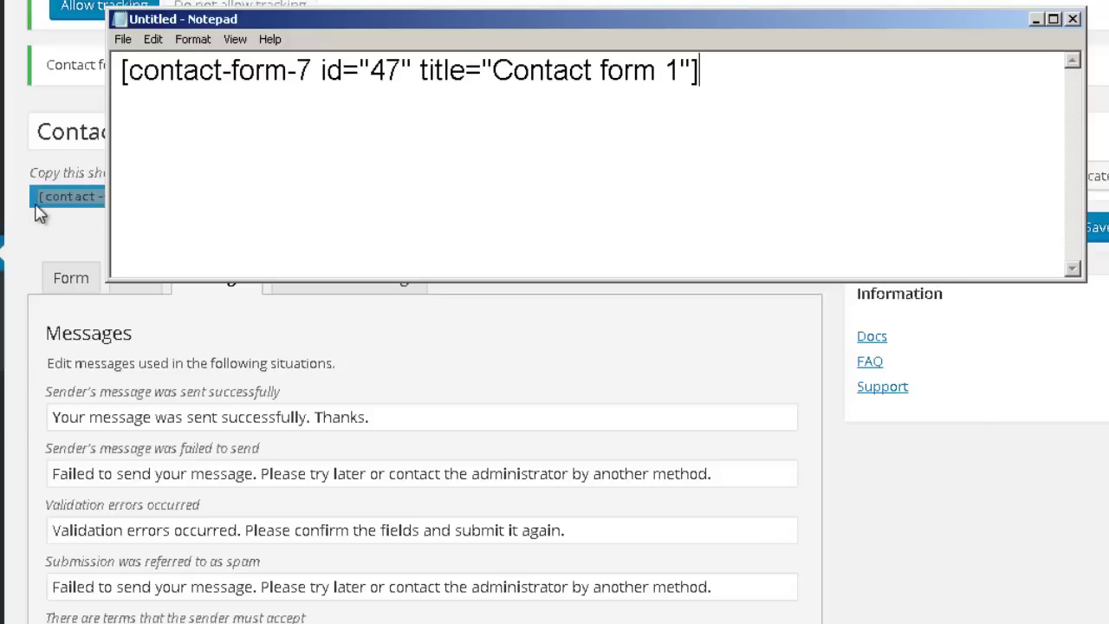
left_click_drag(700, 69, 54, 47)
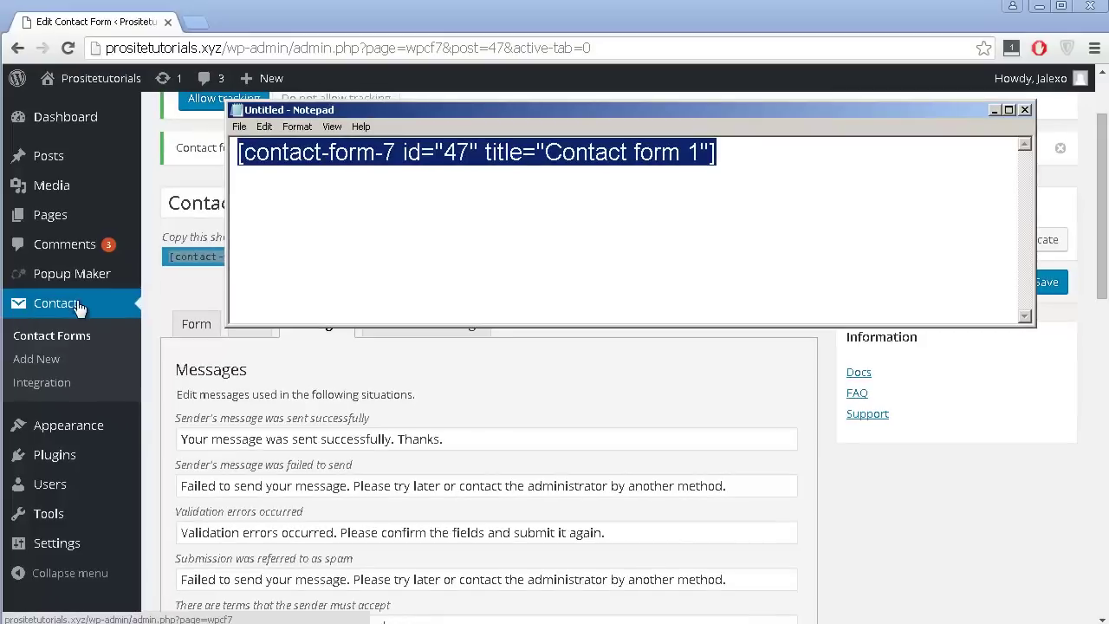
Start a new popup theme in Popup Maker and go to its container settings.
mouse_move(57, 282)
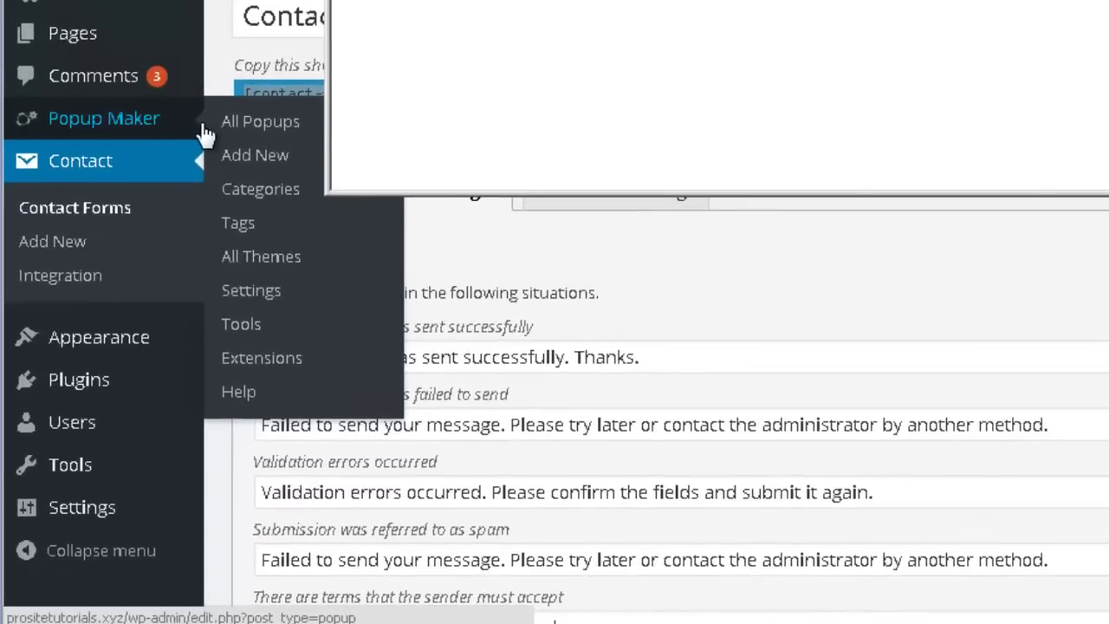
left_click(271, 258)
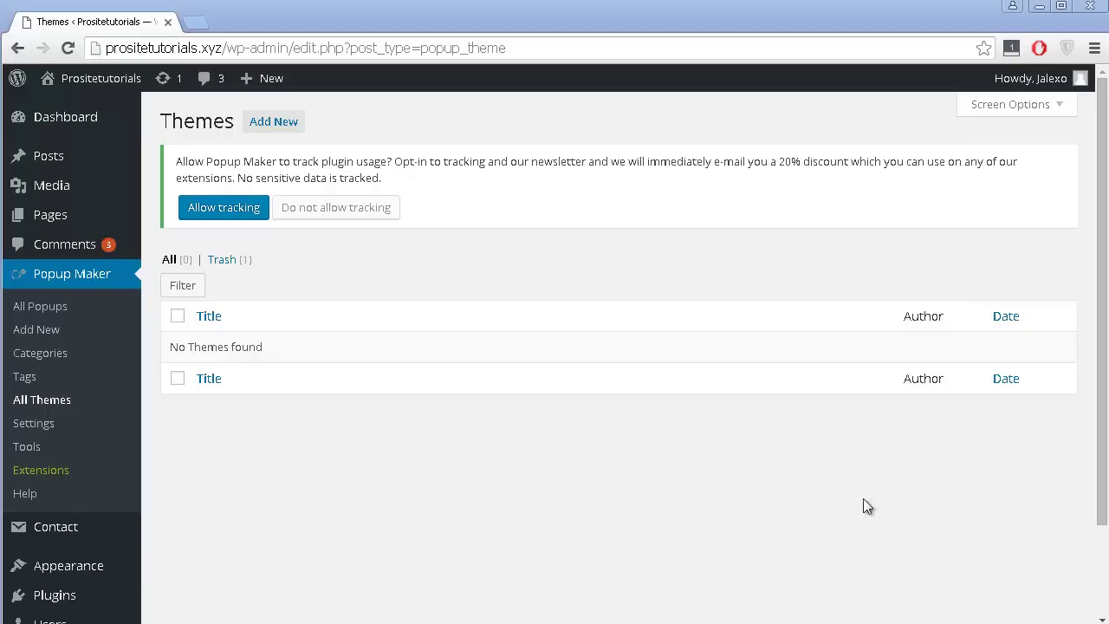
left_click(274, 124)
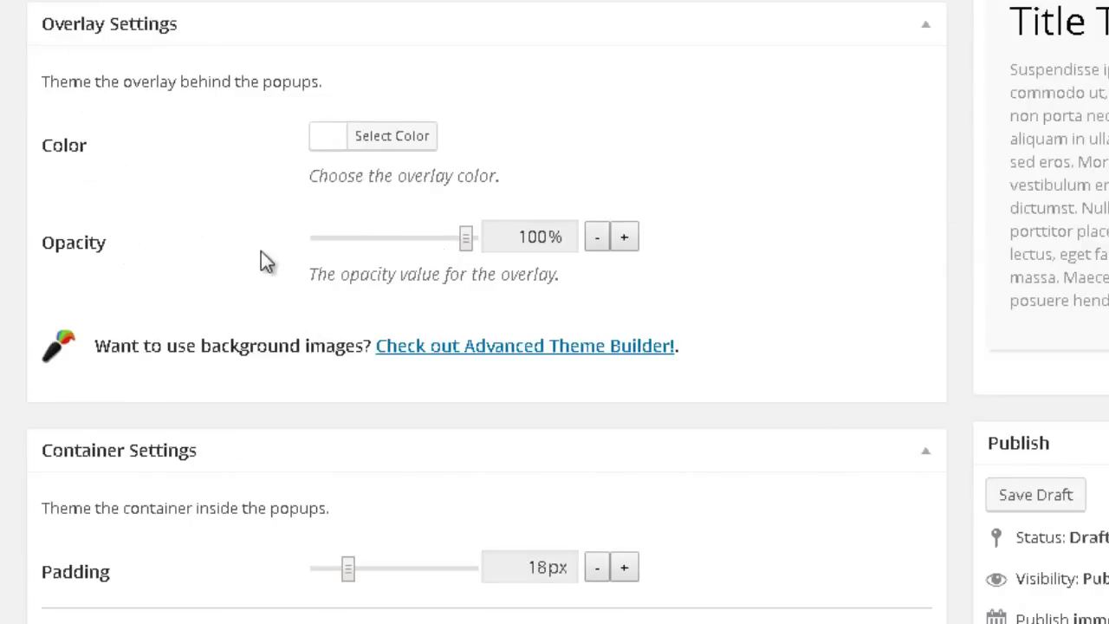
scroll(267, 260, "down", 2)
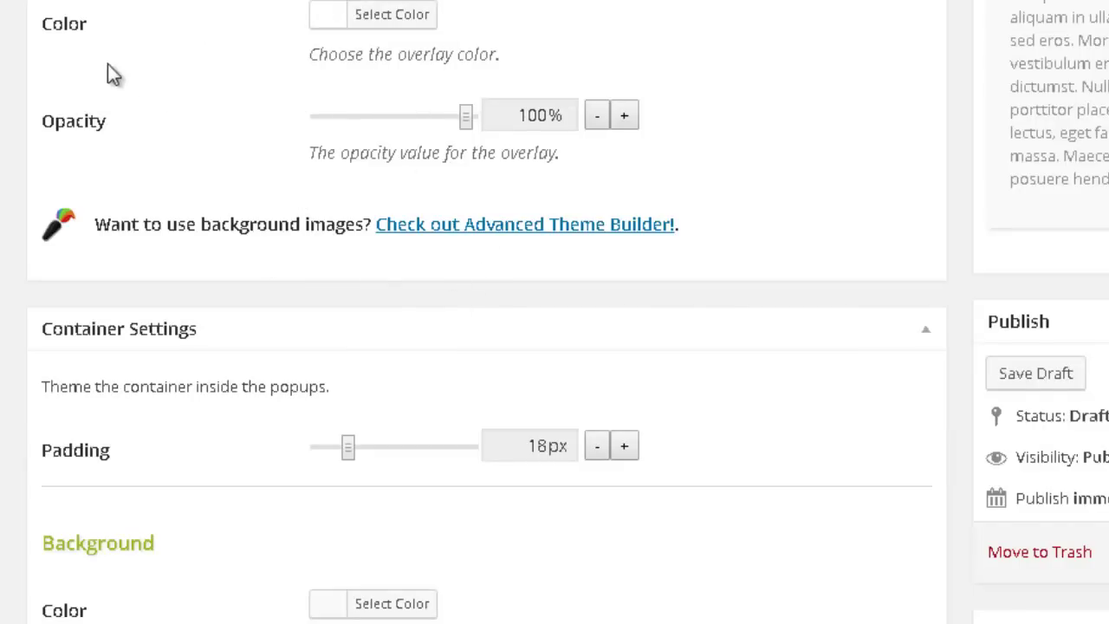
scroll(390, 327, "down", 2)
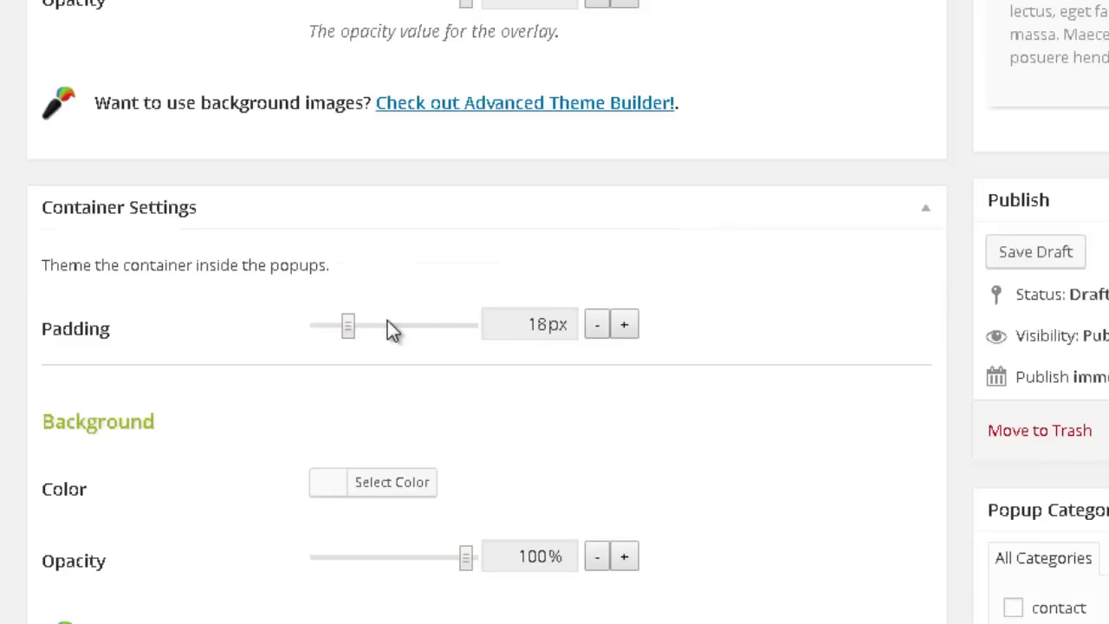
Set the popup container's background colour to the grey #b7b7b7 and check it in the theme preview.
scroll(391, 330, "down", 2)
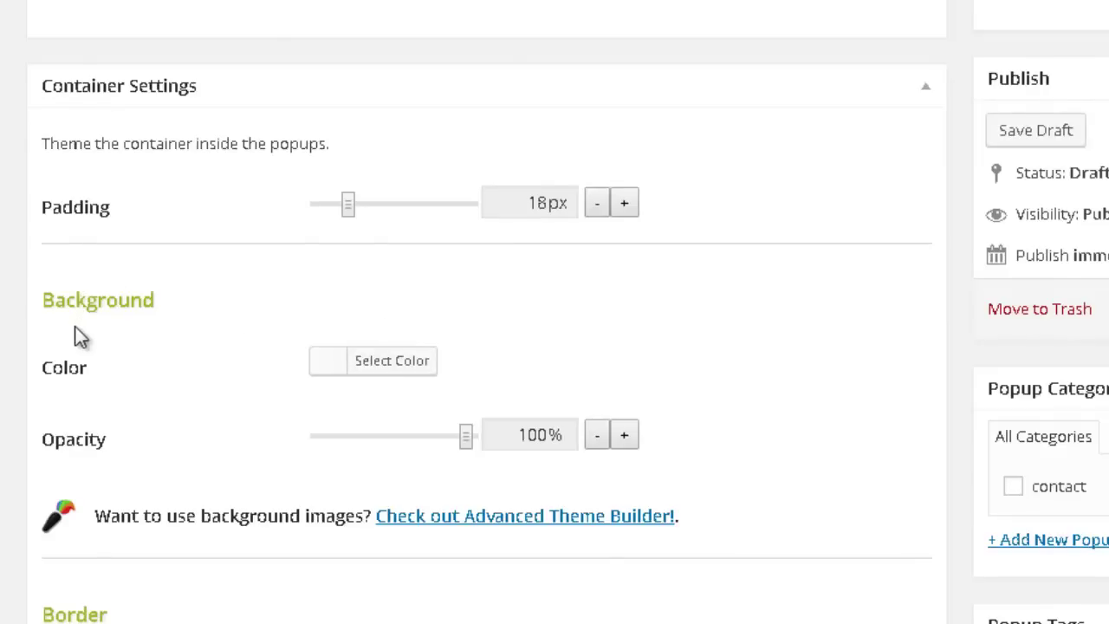
scroll(74, 337, "down", 2)
scroll(401, 228, "up", 4)
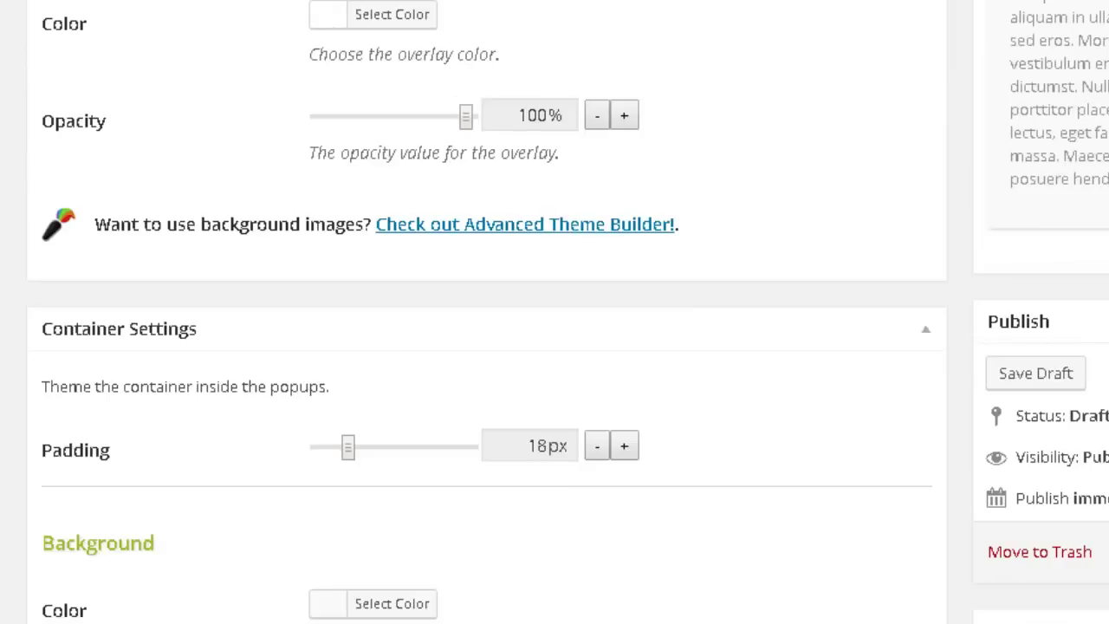
scroll(535, 289, "down", 4)
left_click(336, 366)
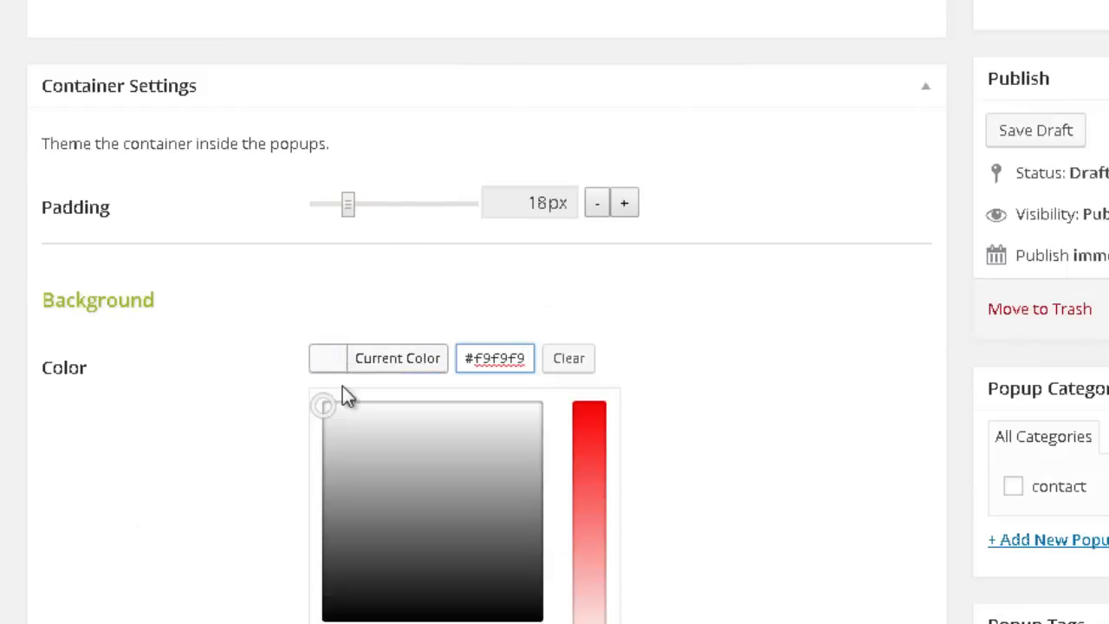
left_click_drag(322, 405, 317, 435)
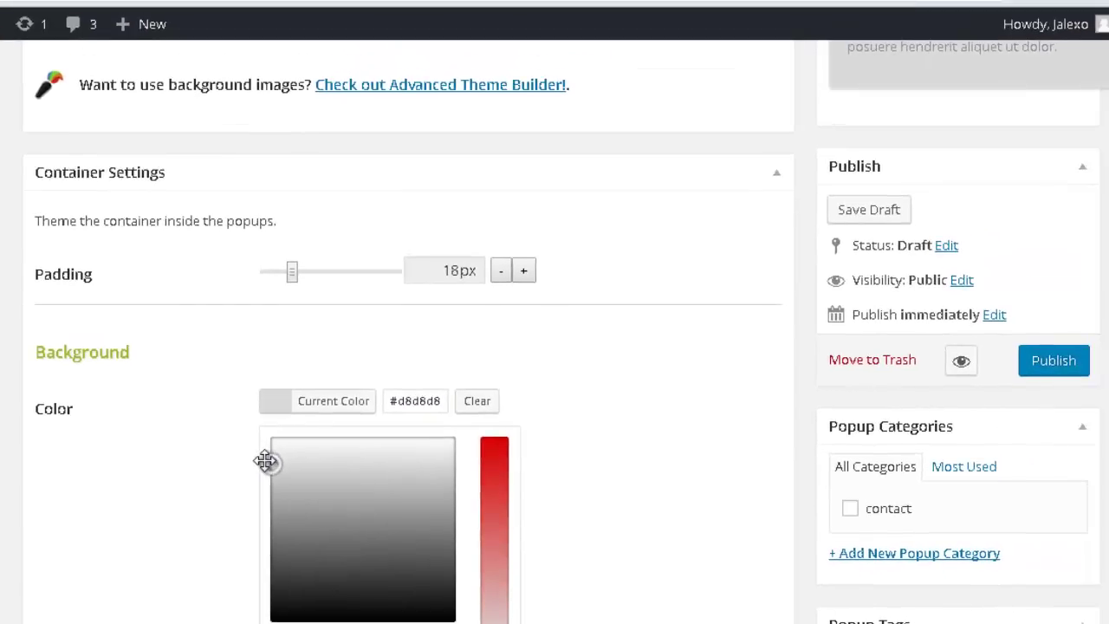
left_click_drag(265, 461, 267, 486)
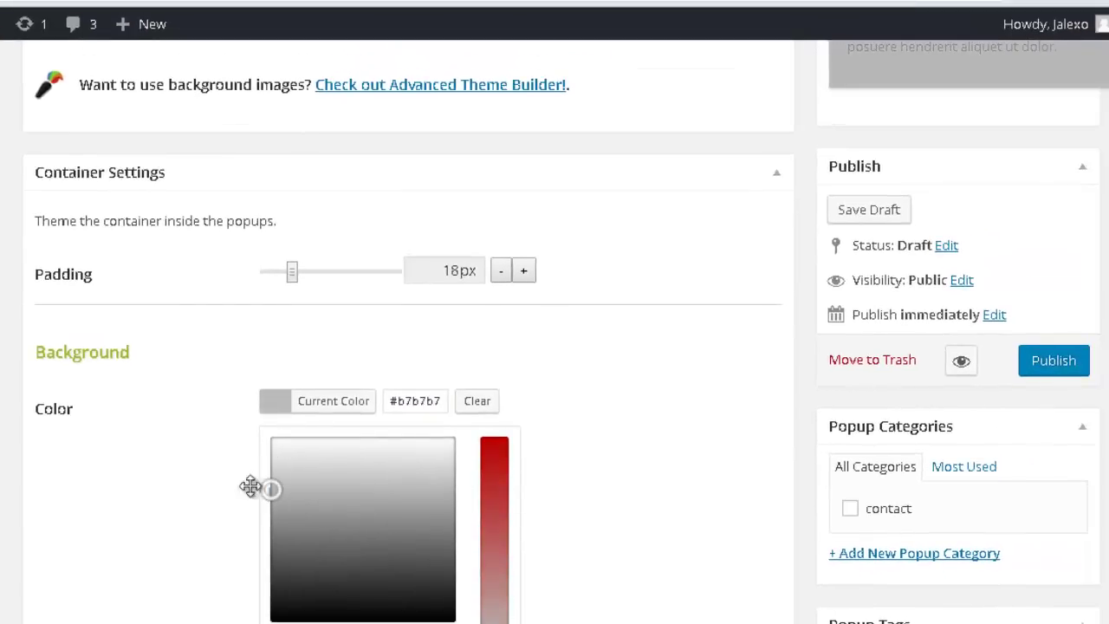
left_click(248, 436)
scroll(606, 373, "up", 5)
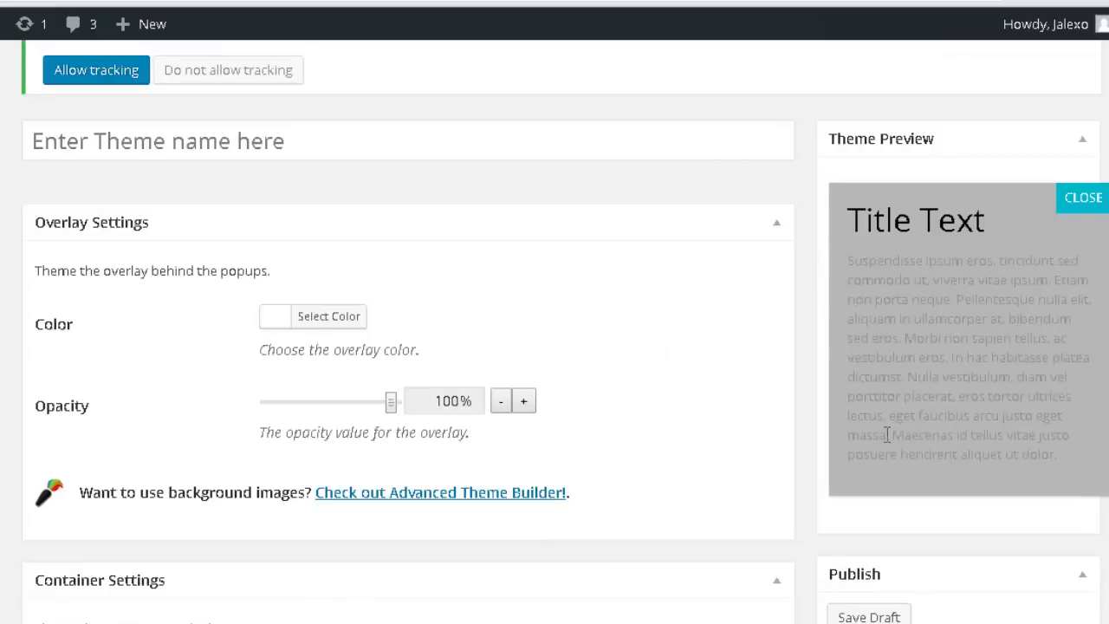
scroll(996, 424, "down", 6)
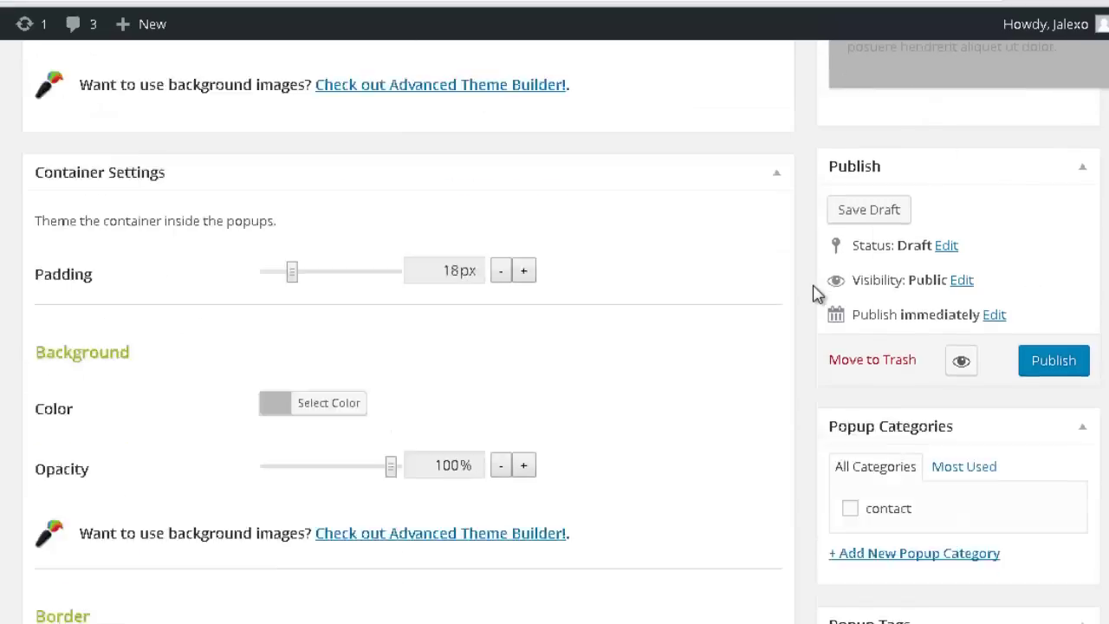
scroll(552, 297, "up", 1)
scroll(299, 407, "down", 1)
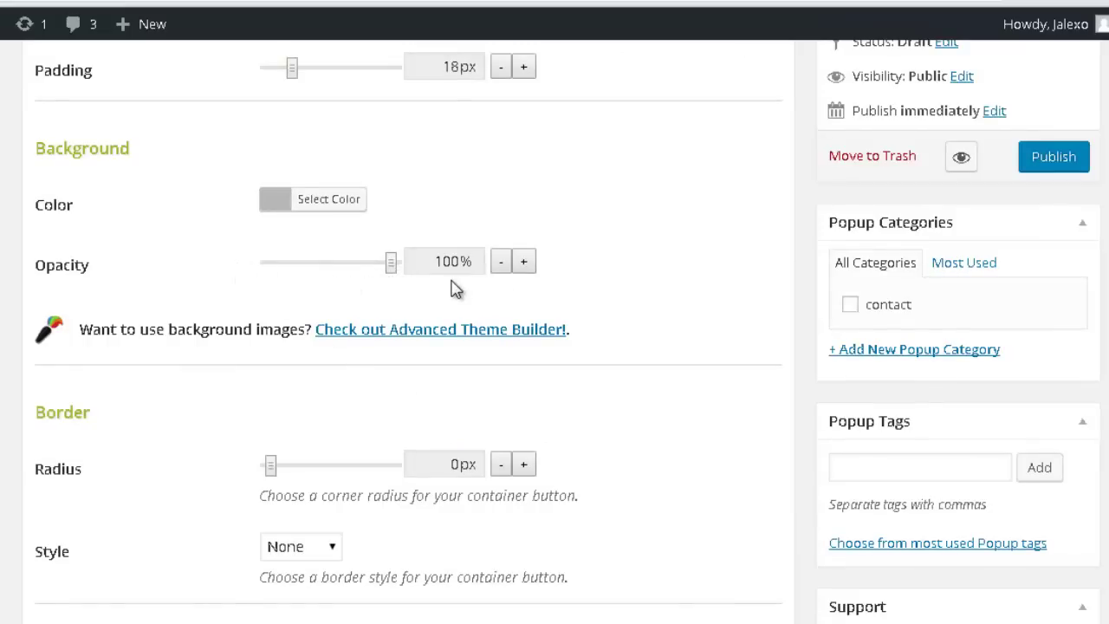
Give the popup container a Solid border with a 1px corner radius and check it in the theme preview.
scroll(433, 426, "down", 1)
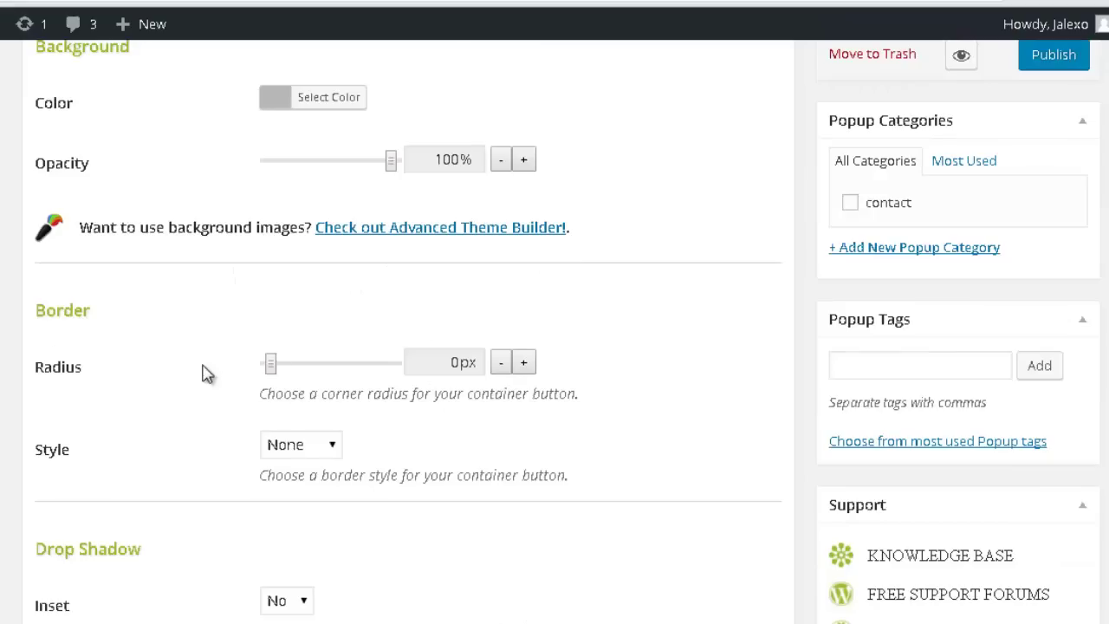
scroll(112, 321, "up", 1)
scroll(132, 407, "down", 1)
left_click(326, 447)
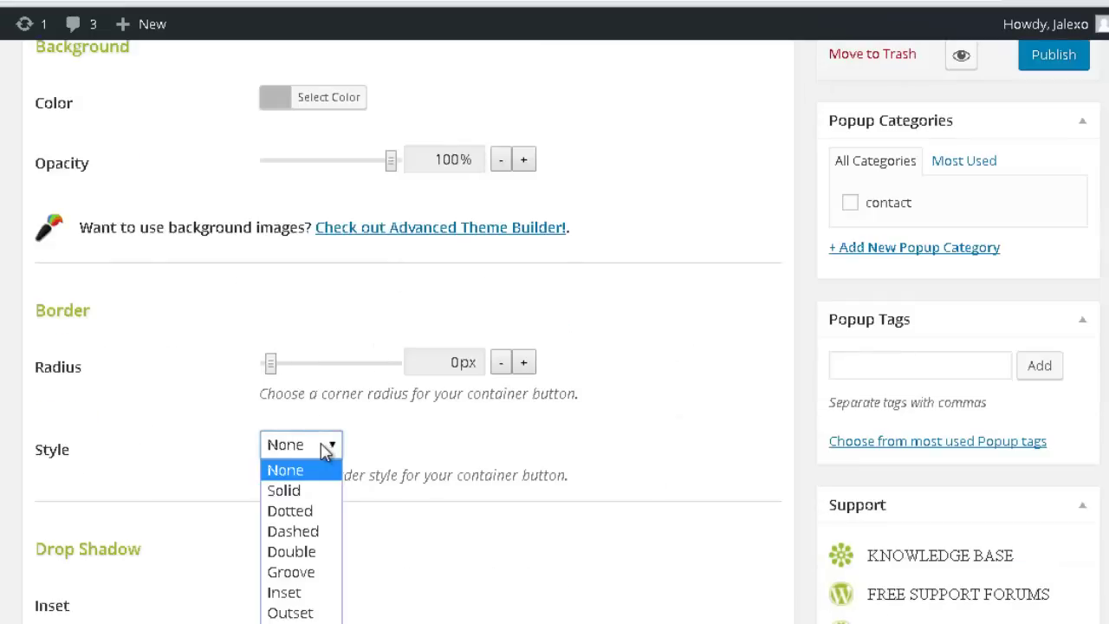
left_click(288, 495)
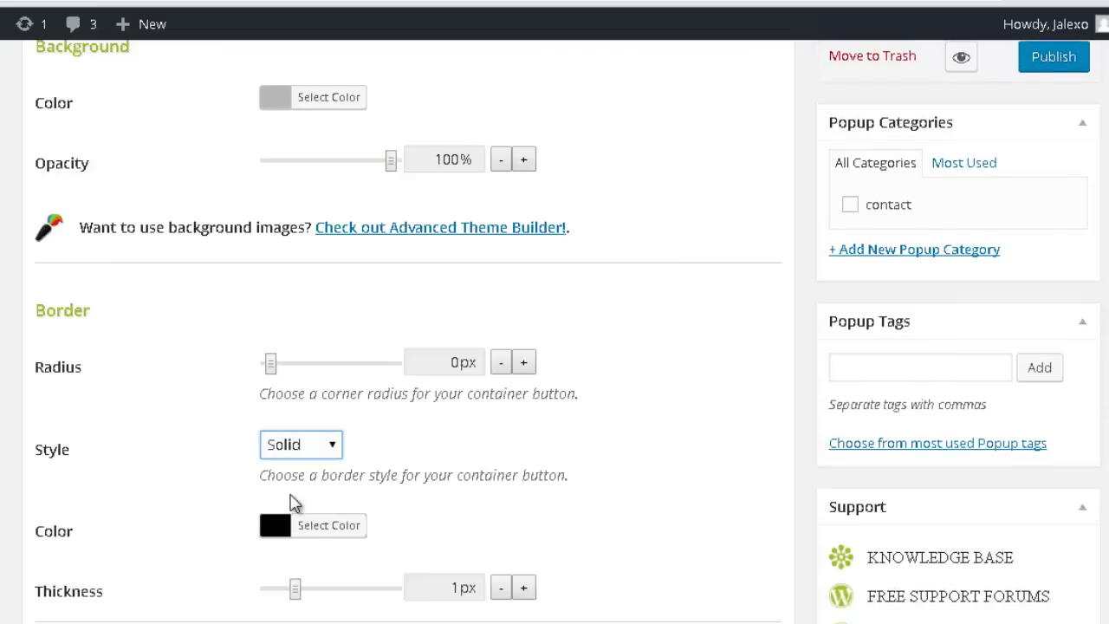
left_click(525, 367)
scroll(565, 355, "up", 2)
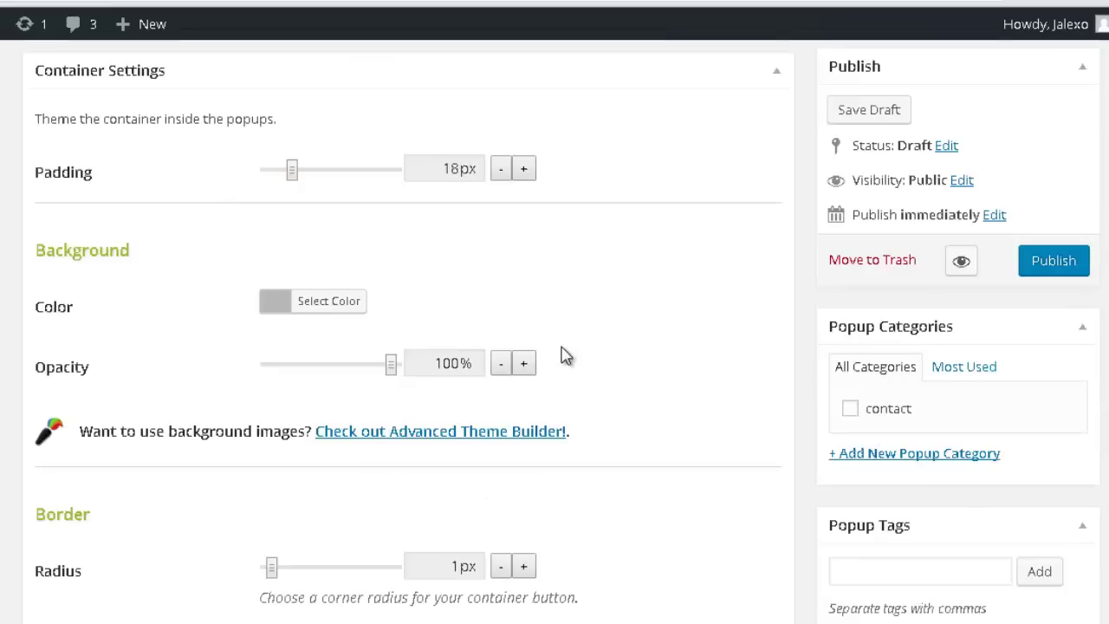
scroll(565, 356, "up", 4)
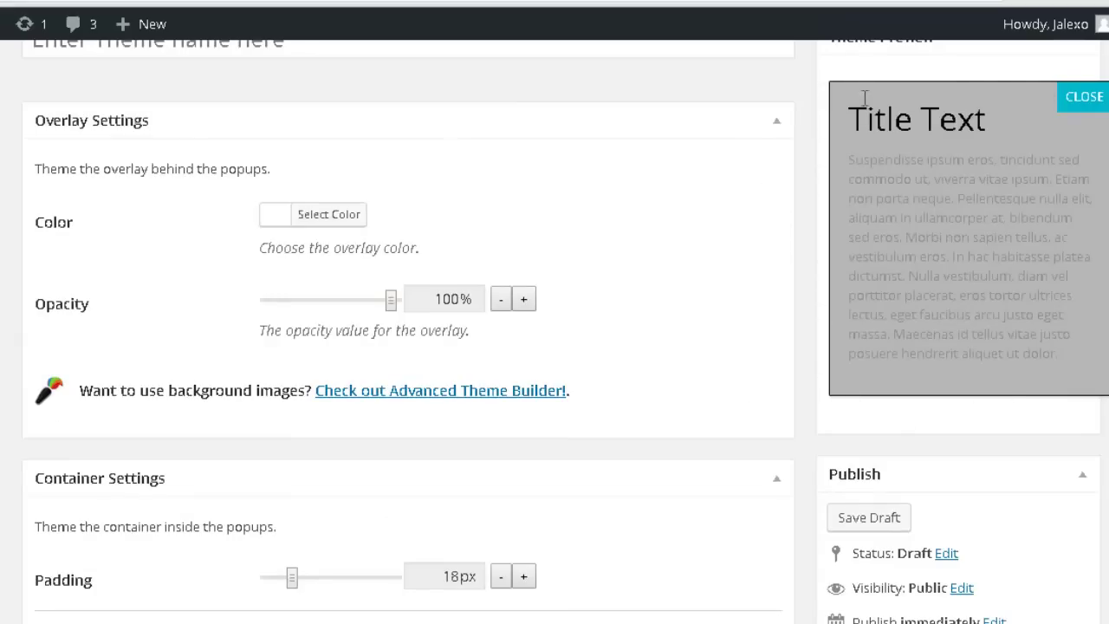
Review the theme's container drop shadow, title font, title text shadow and content font settings, down to the close button settings.
scroll(684, 495, "down", 8)
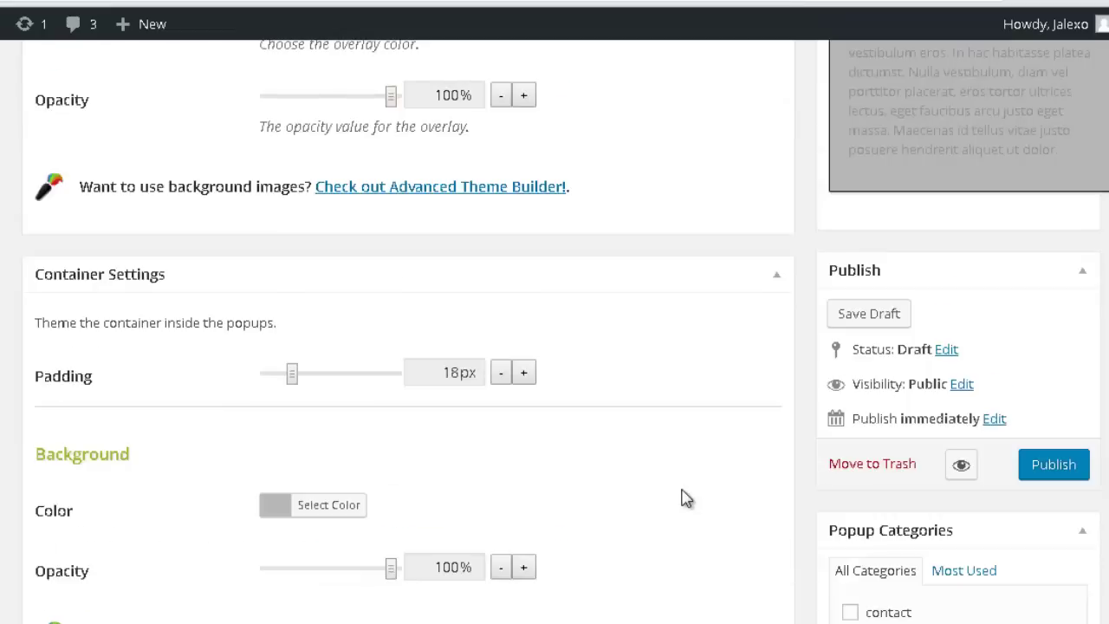
scroll(684, 496, "down", 1)
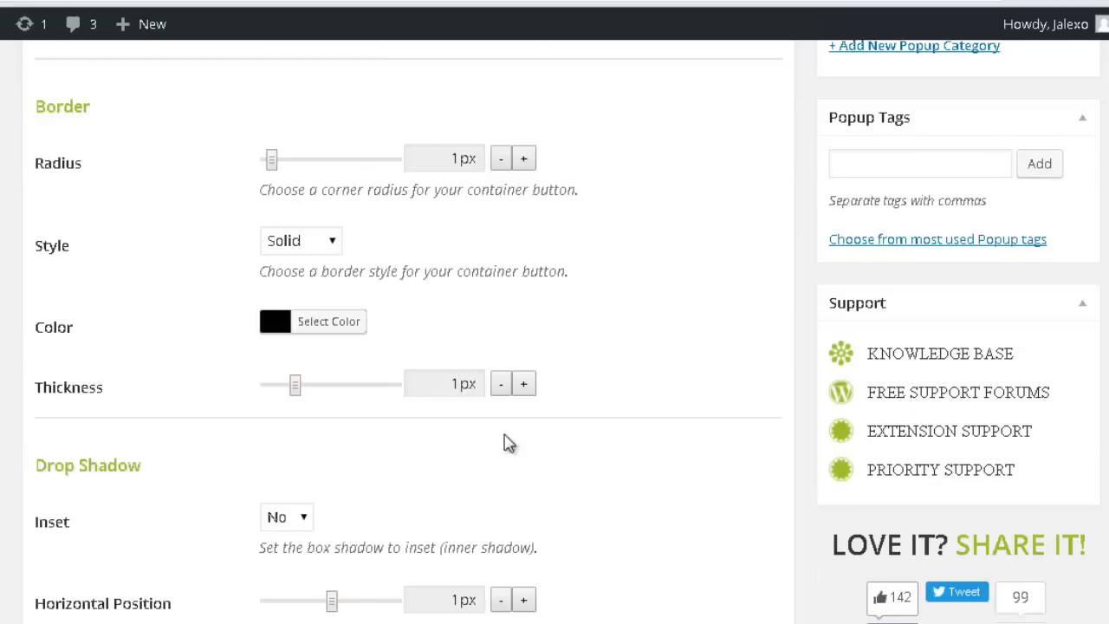
scroll(355, 468, "down", 2)
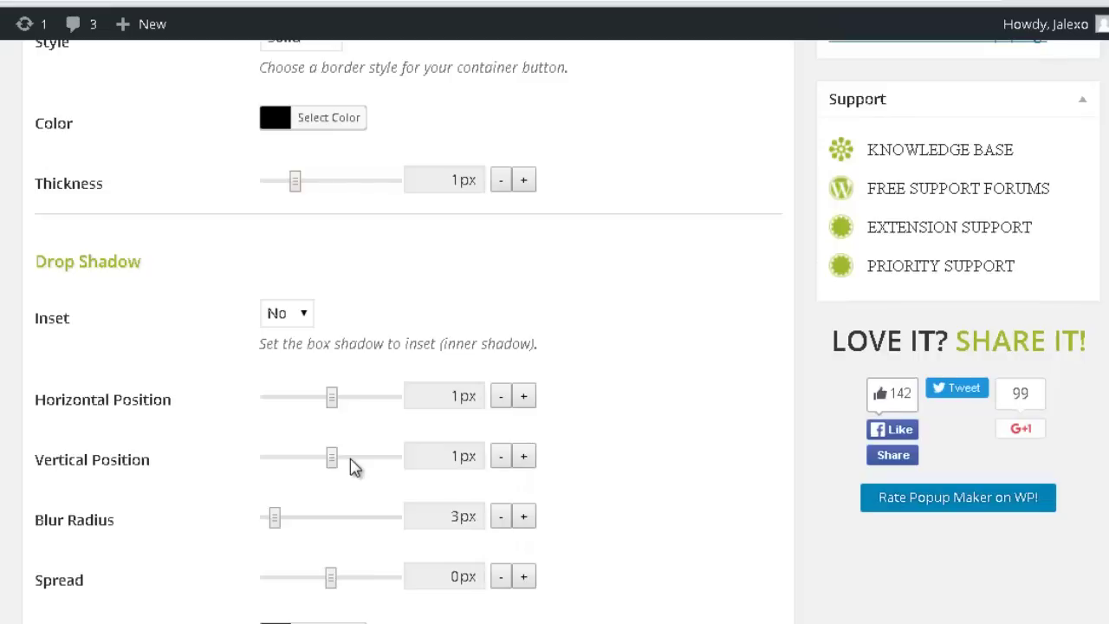
scroll(351, 462, "down", 1)
scroll(227, 230, "down", 1)
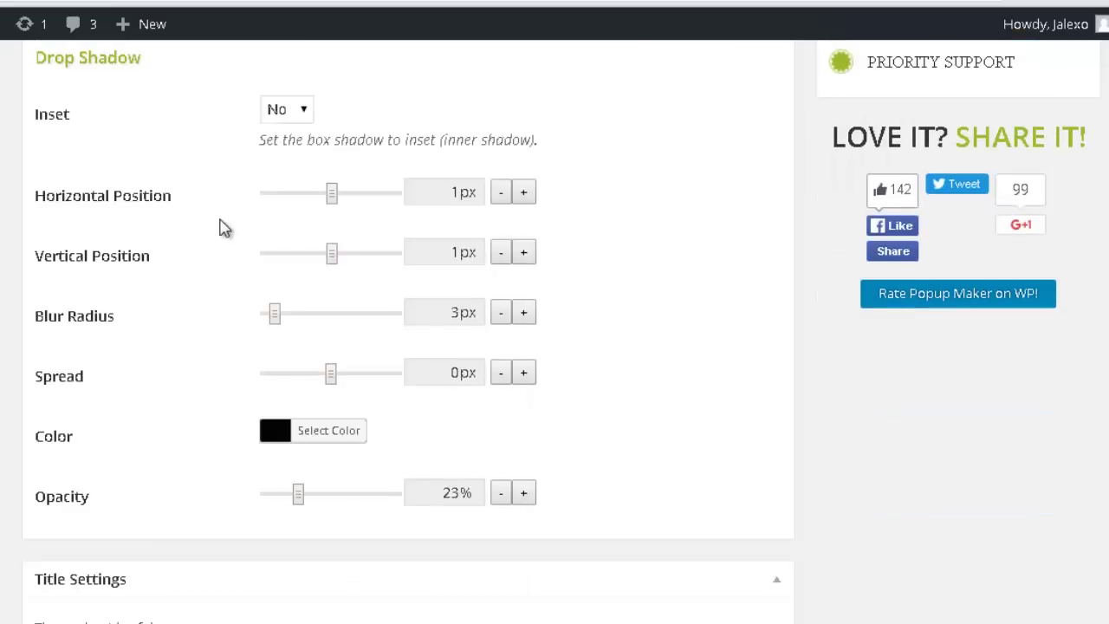
scroll(406, 316, "down", 2)
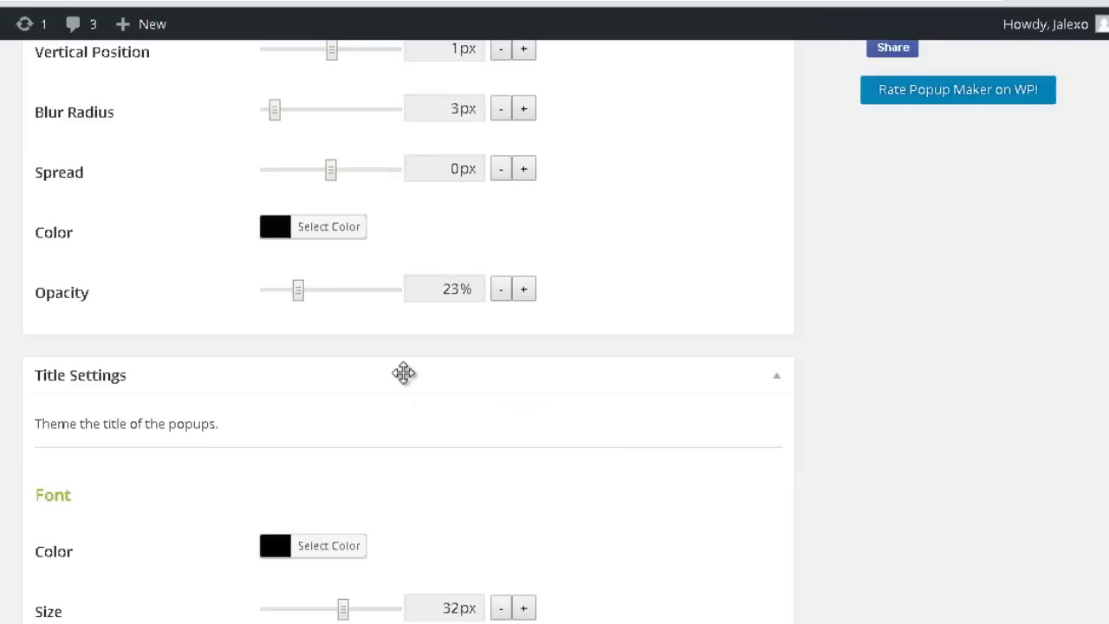
scroll(406, 376, "down", 2)
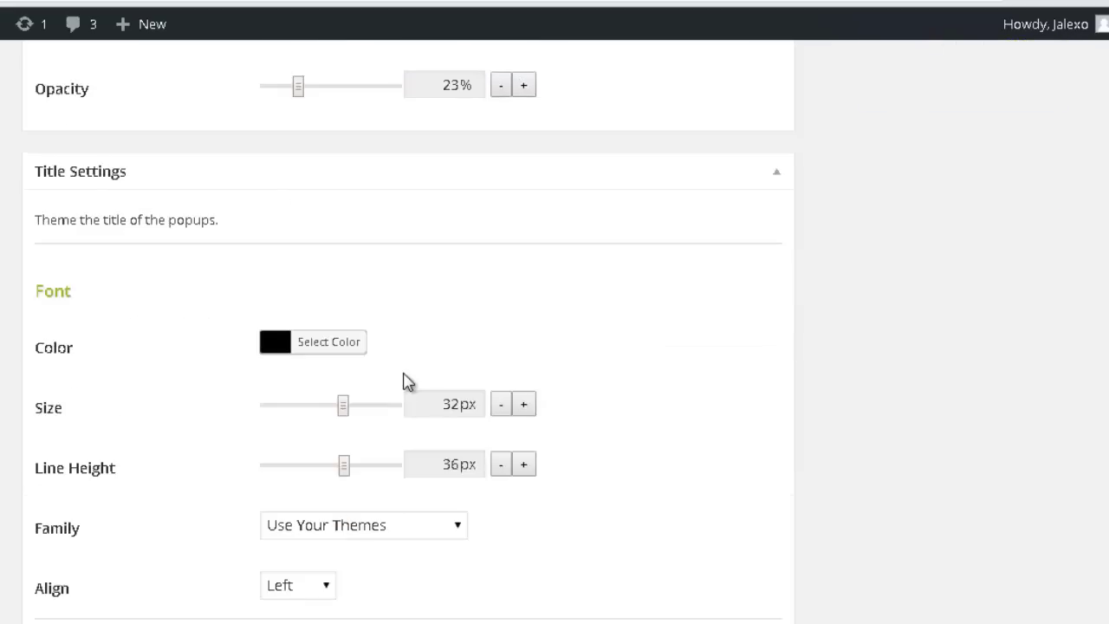
scroll(407, 381, "down", 2)
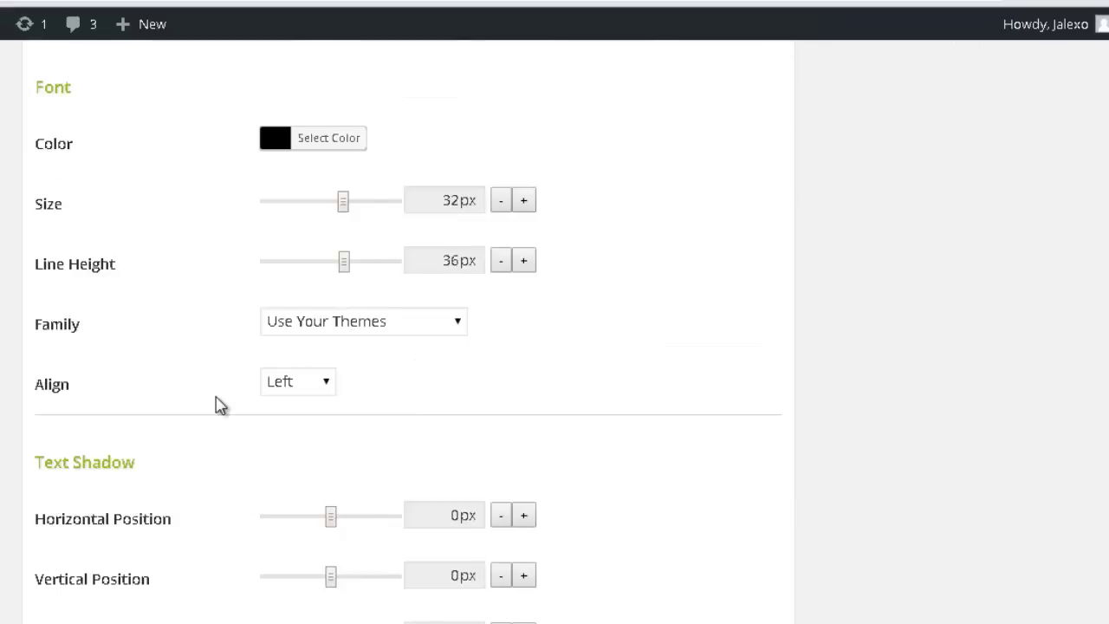
scroll(219, 405, "down", 2)
scroll(217, 232, "down", 2)
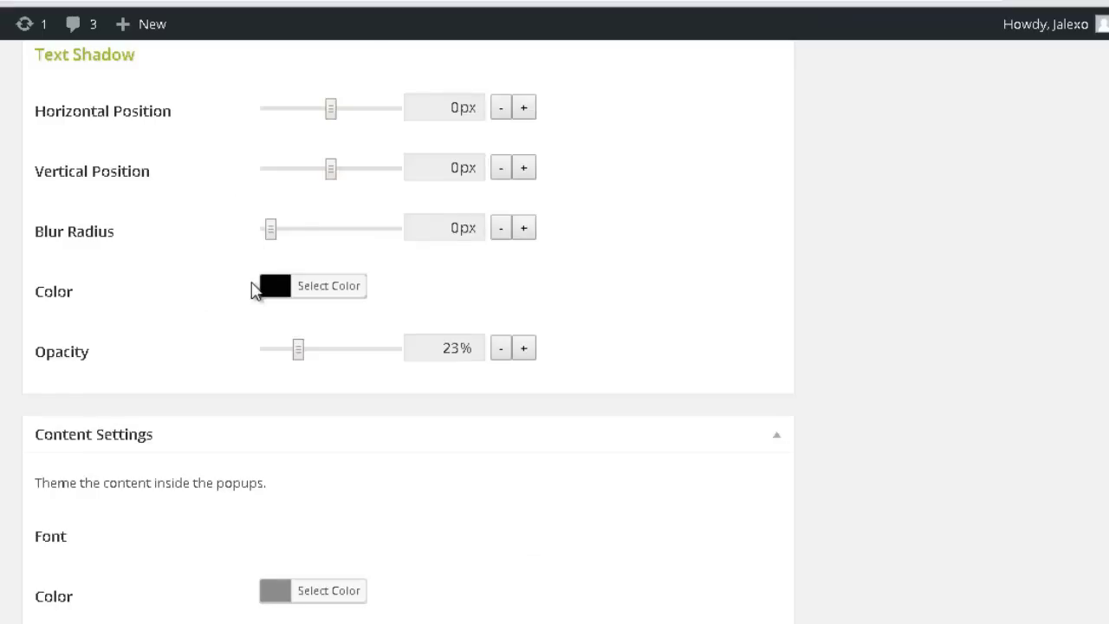
scroll(254, 292, "down", 1)
scroll(278, 314, "down", 1)
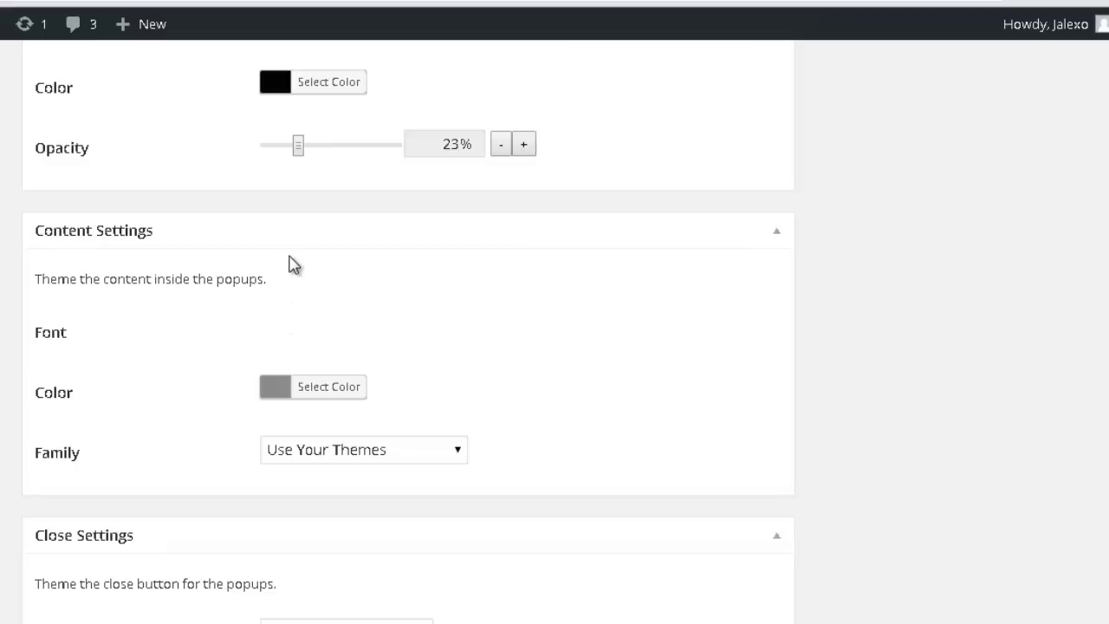
scroll(293, 265, "down", 2)
scroll(292, 265, "down", 1)
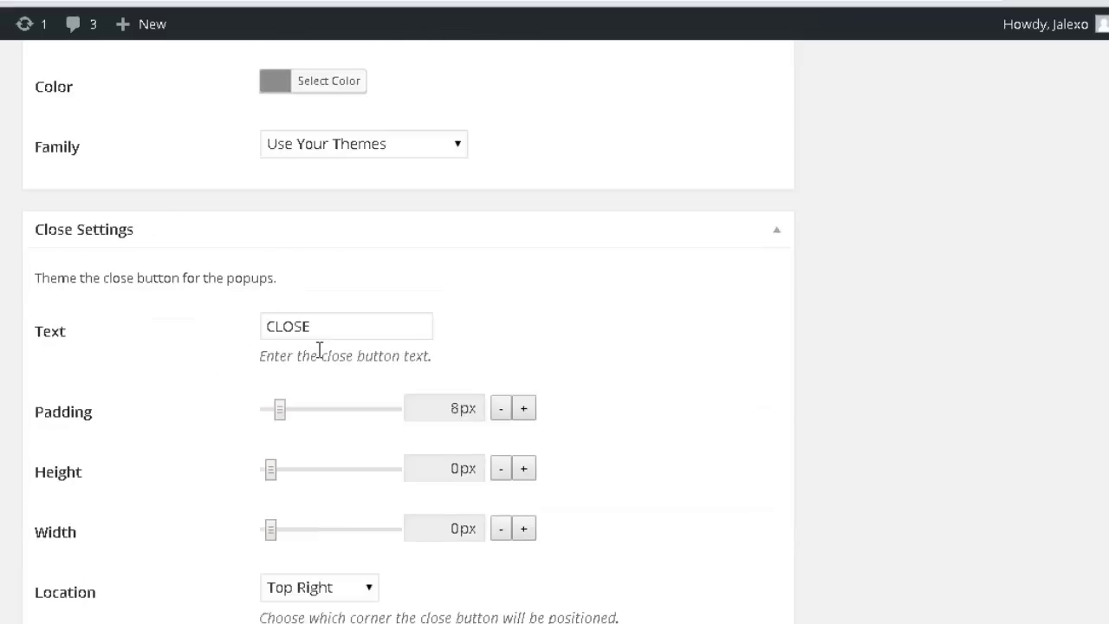
Set the background colour of the popup's close button to red.
double_click(367, 331)
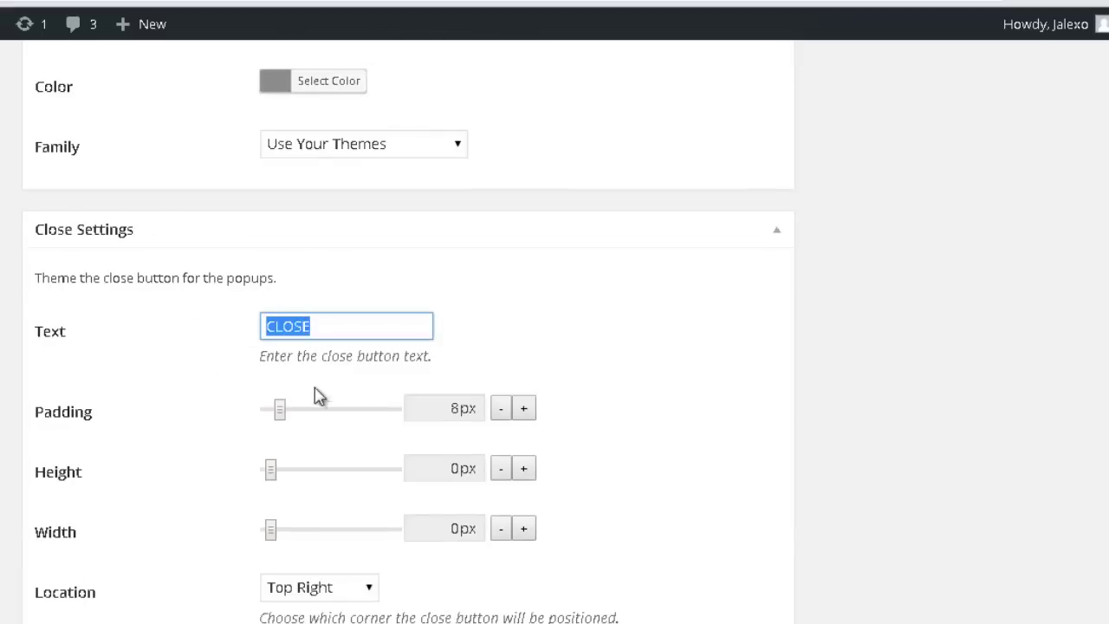
scroll(312, 390, "down", 2)
scroll(304, 395, "down", 5)
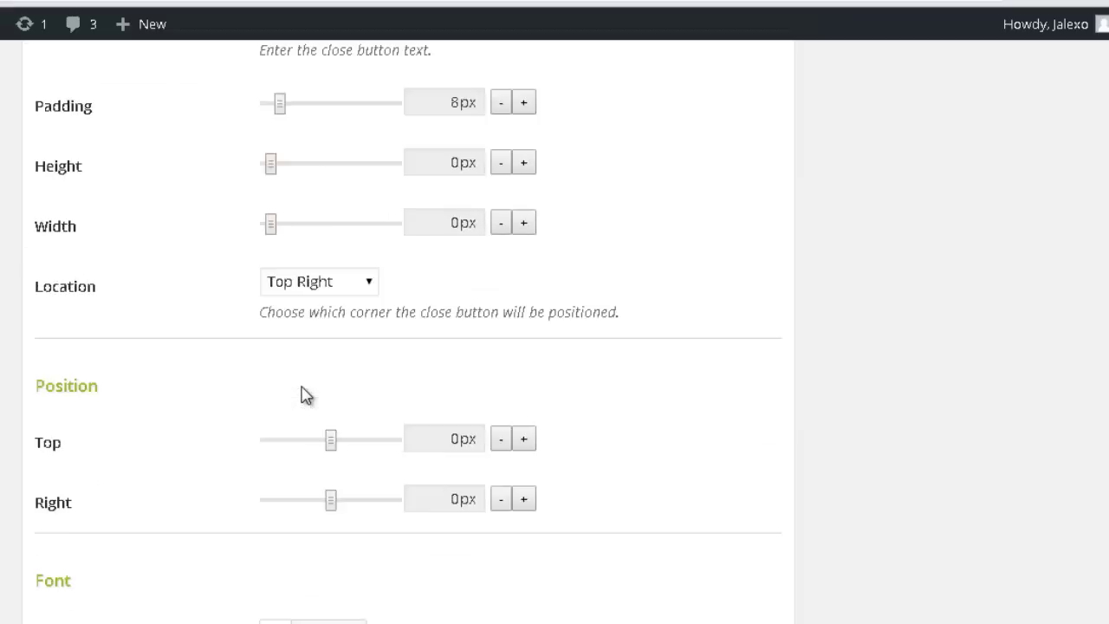
scroll(305, 394, "down", 2)
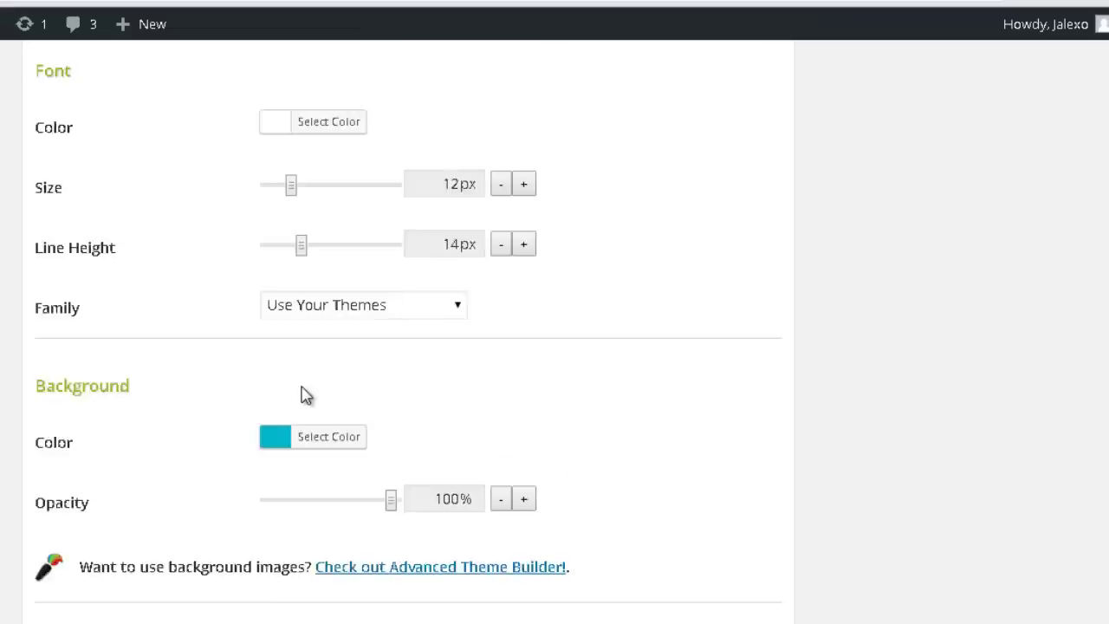
left_click(277, 338)
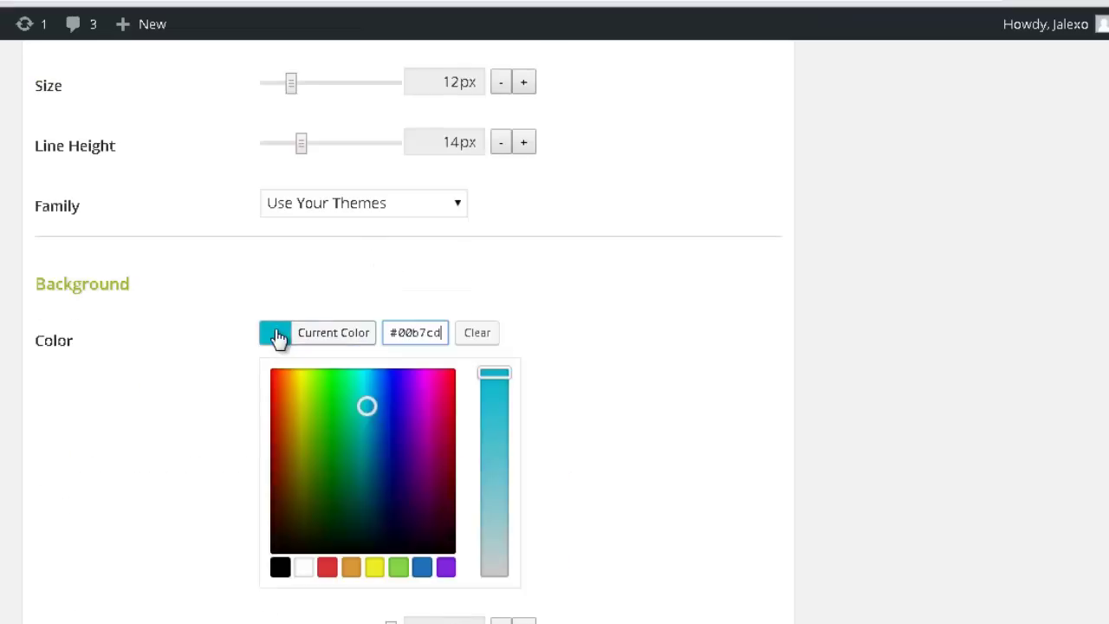
mouse_move(397, 398)
left_mouse_down()
mouse_move(254, 369)
mouse_move(237, 412)
left_mouse_up()
left_click(202, 404)
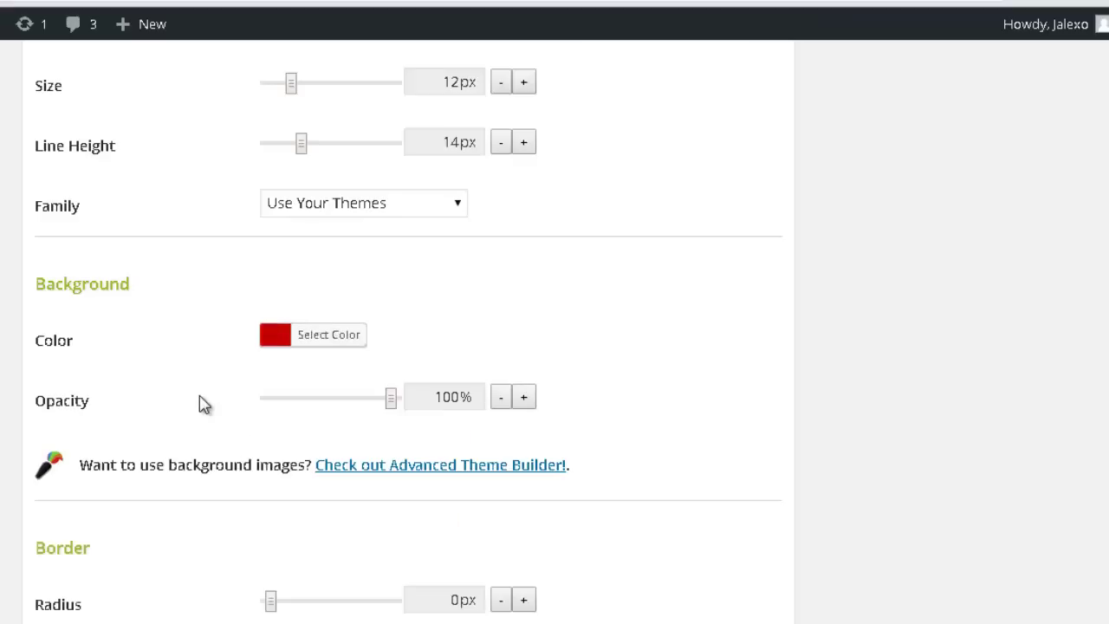
Look over the remaining close button settings and the theme preview, and publish the popup theme.
scroll(255, 312, "up", 6)
scroll(378, 317, "down", 5)
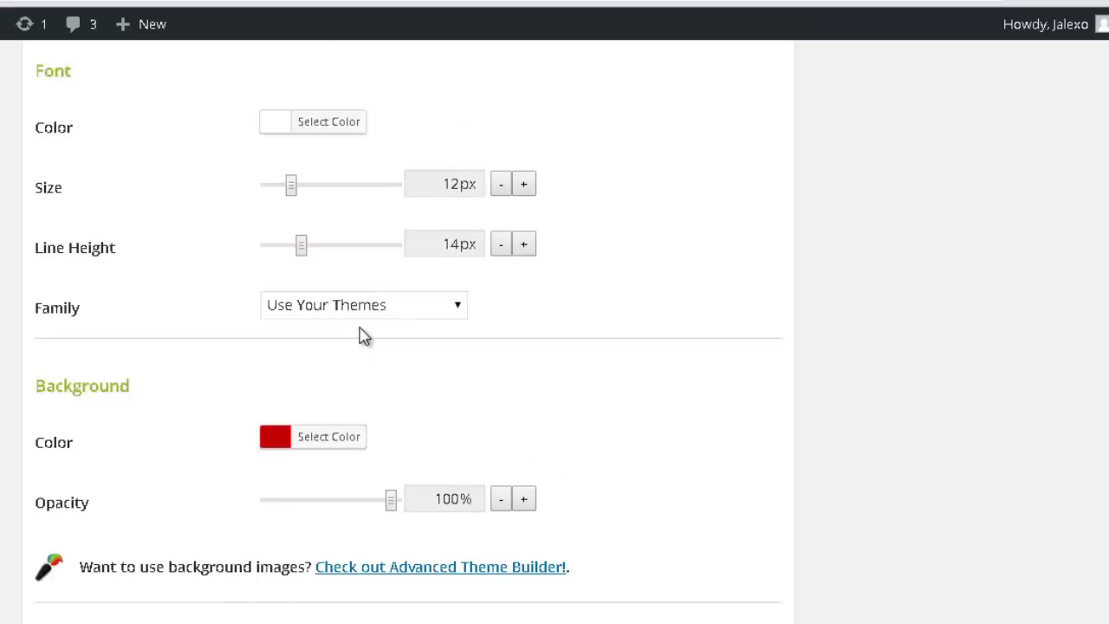
scroll(360, 320, "down", 10)
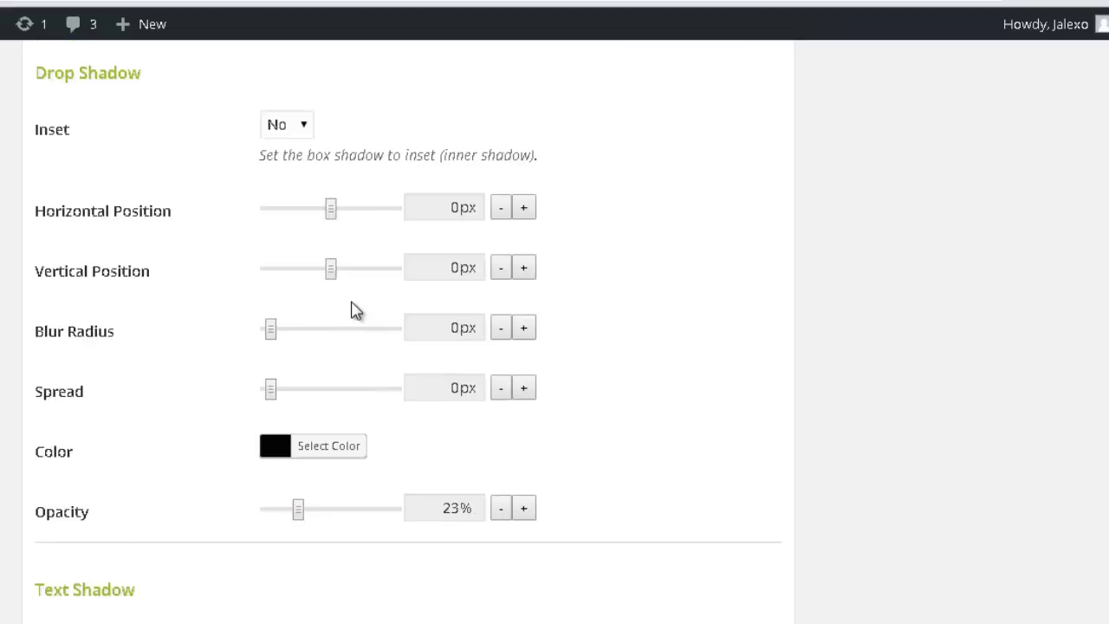
scroll(355, 311, "down", 4)
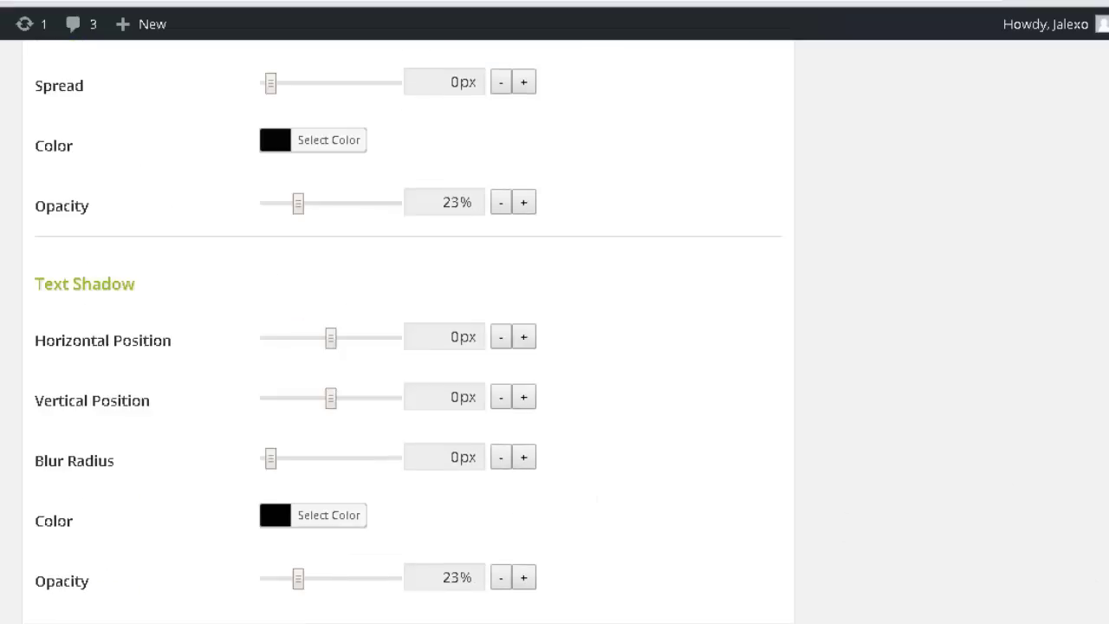
scroll(407, 329, "down", 2)
scroll(1054, 245, "up", 15)
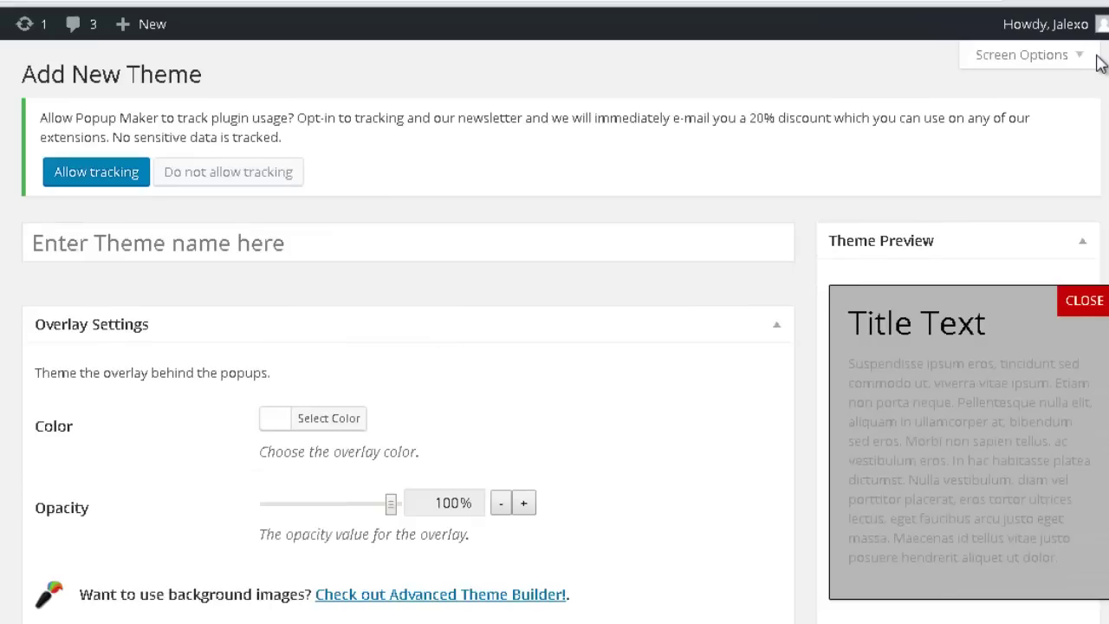
scroll(1100, 76, "down", 1)
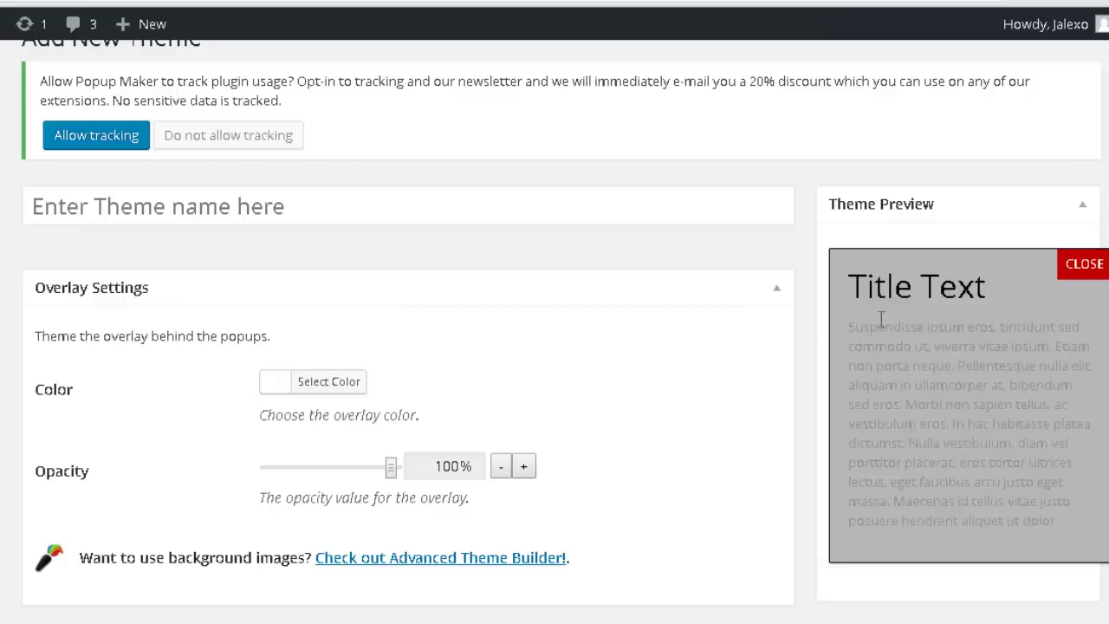
scroll(930, 460, "down", 4)
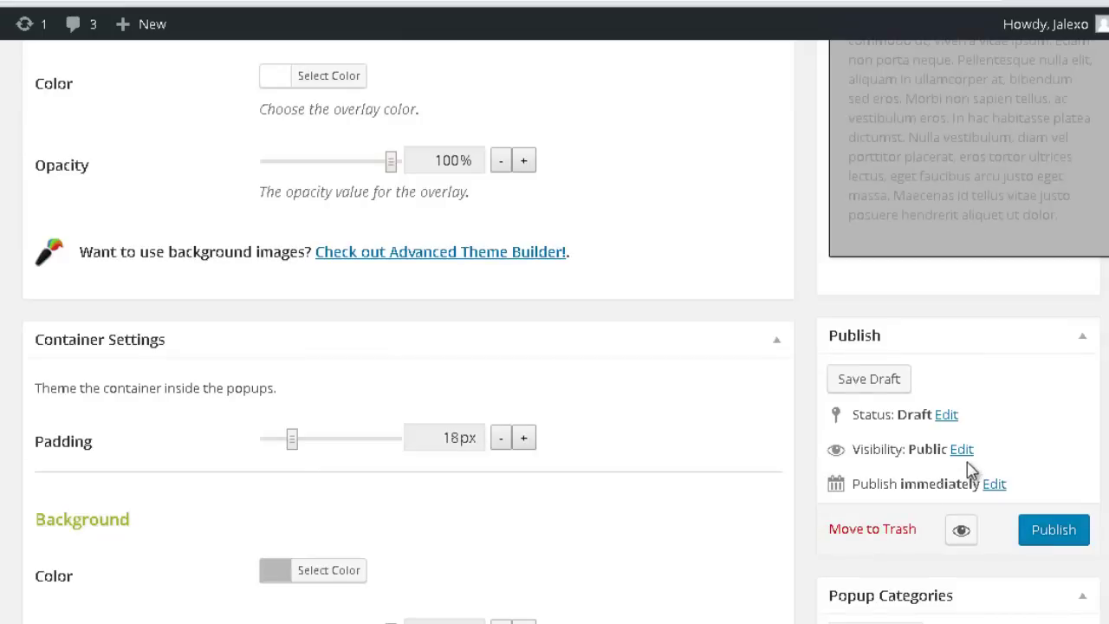
left_click(1059, 543)
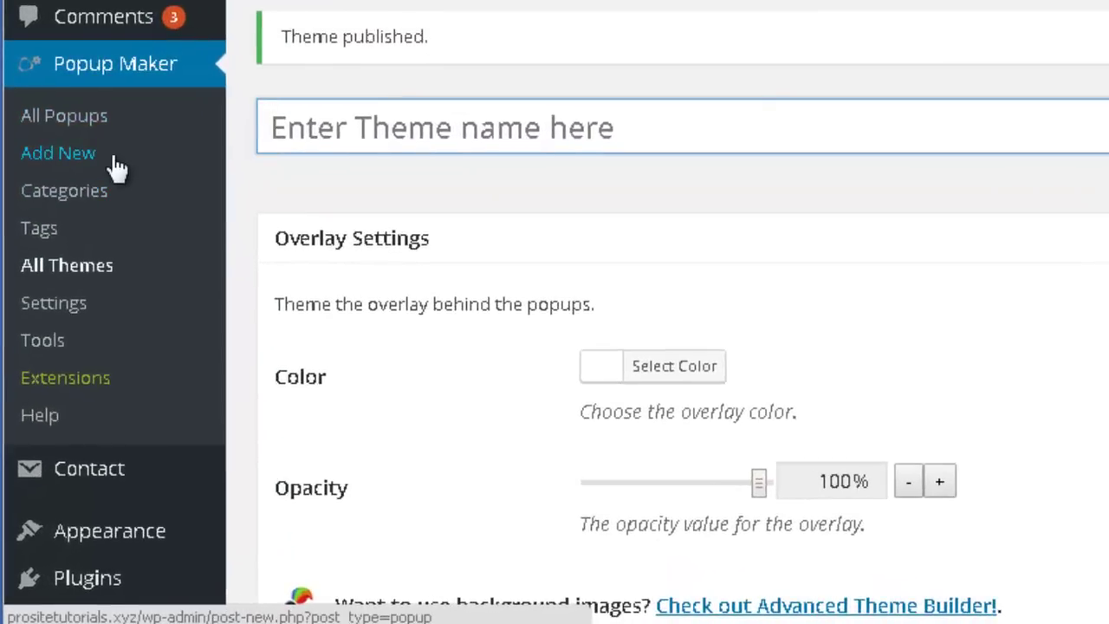
Start a new popup named "Contact Form" with the title "Contact Us" and target it at the home page.
left_click(110, 153)
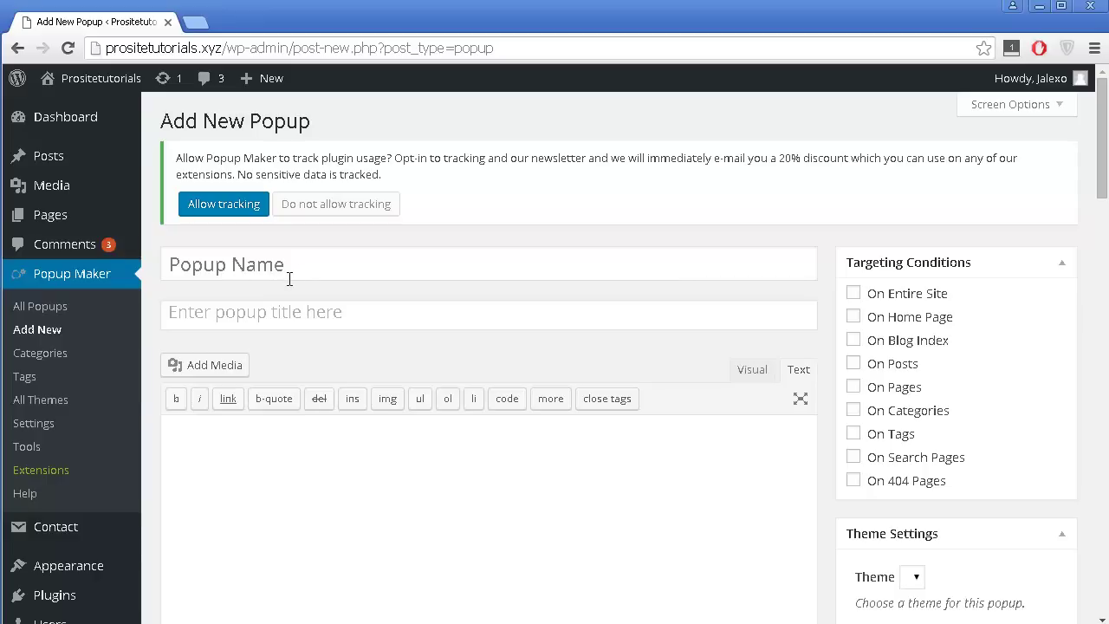
left_click(294, 270)
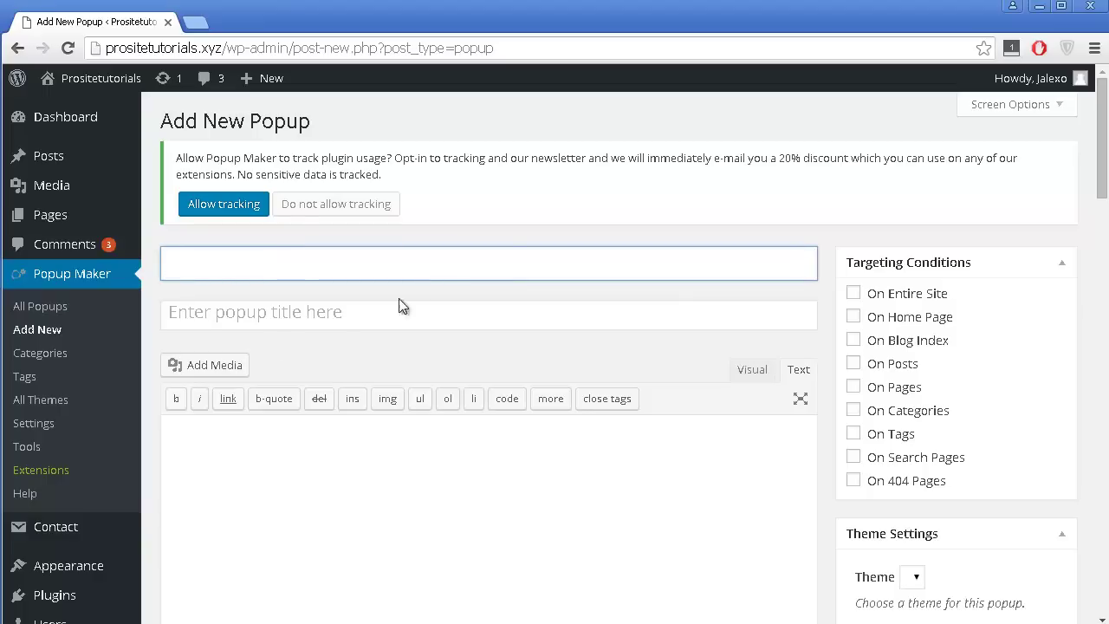
type("Contact ")
type("Form")
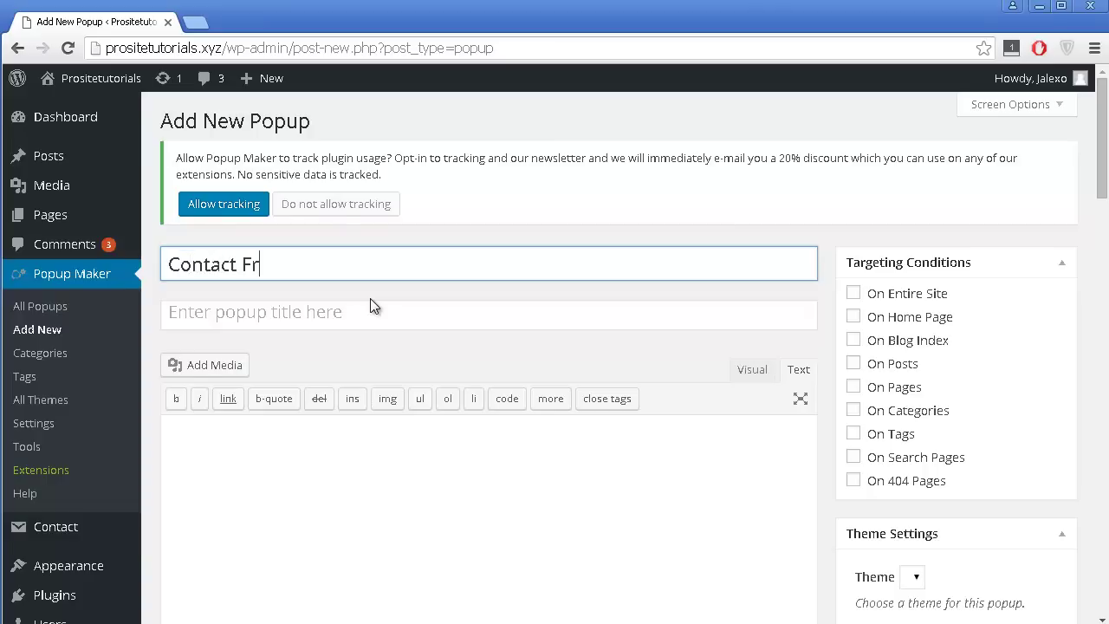
left_click(374, 318)
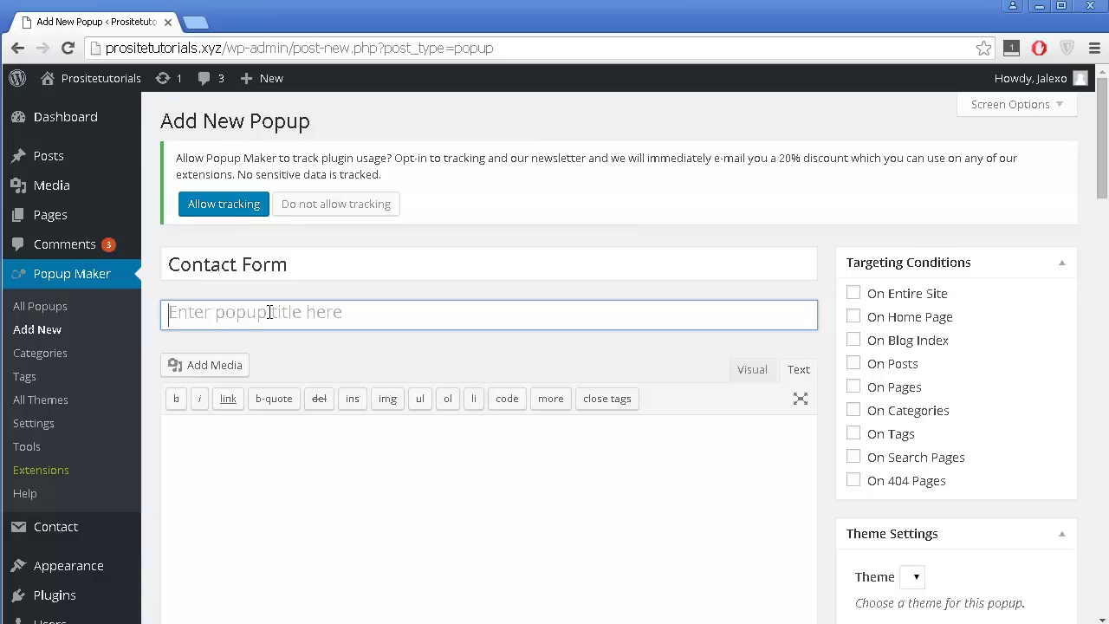
type("C")
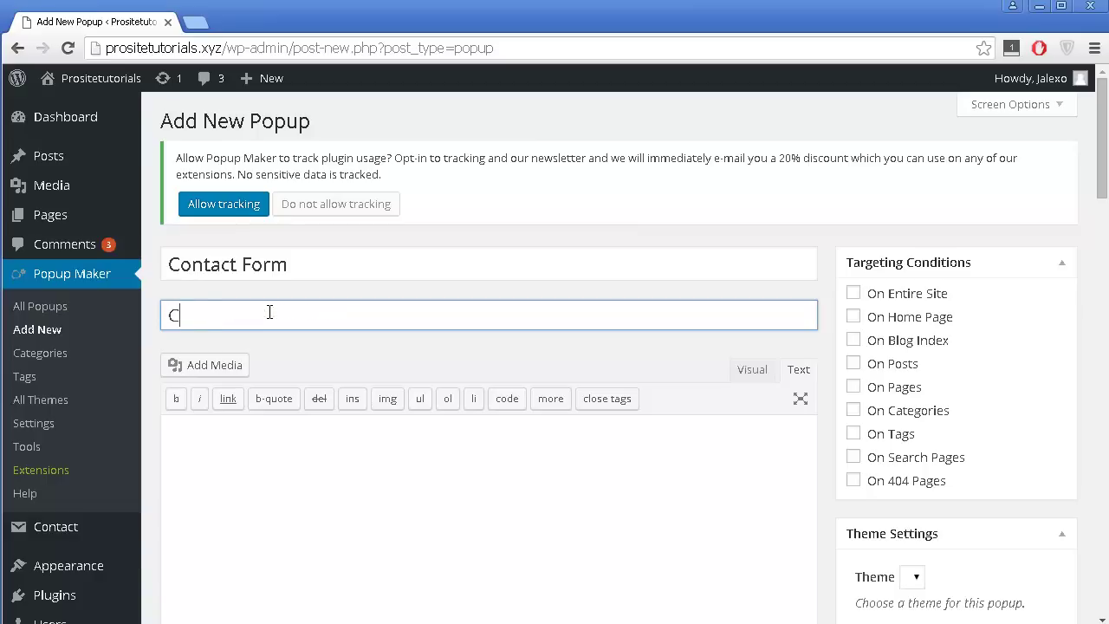
type("ontact Us")
scroll(909, 239, "down", 1)
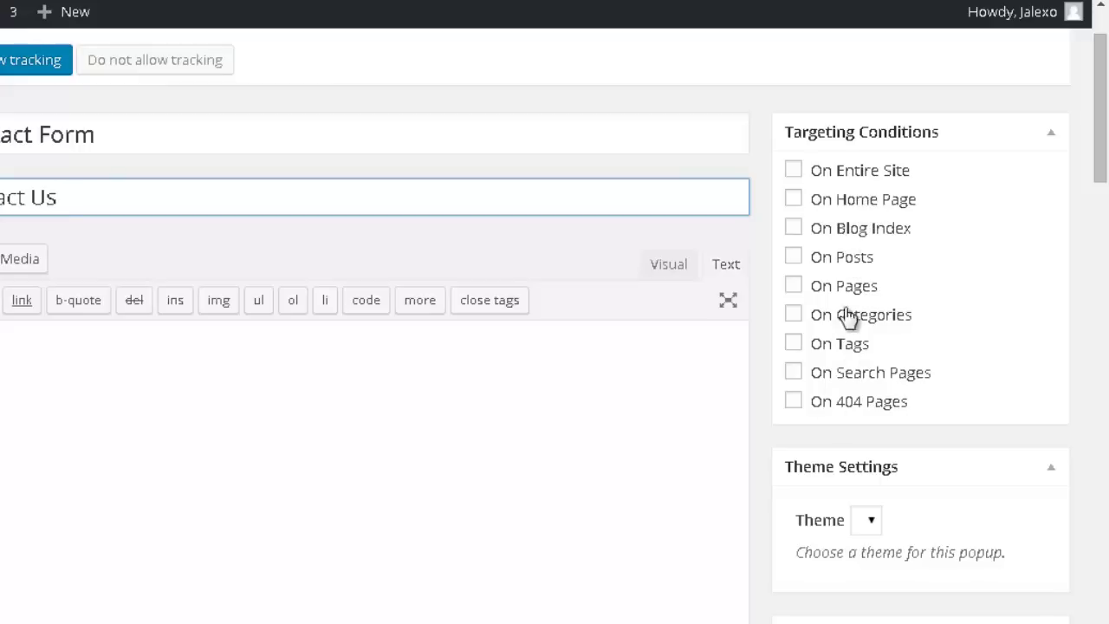
left_click(854, 213)
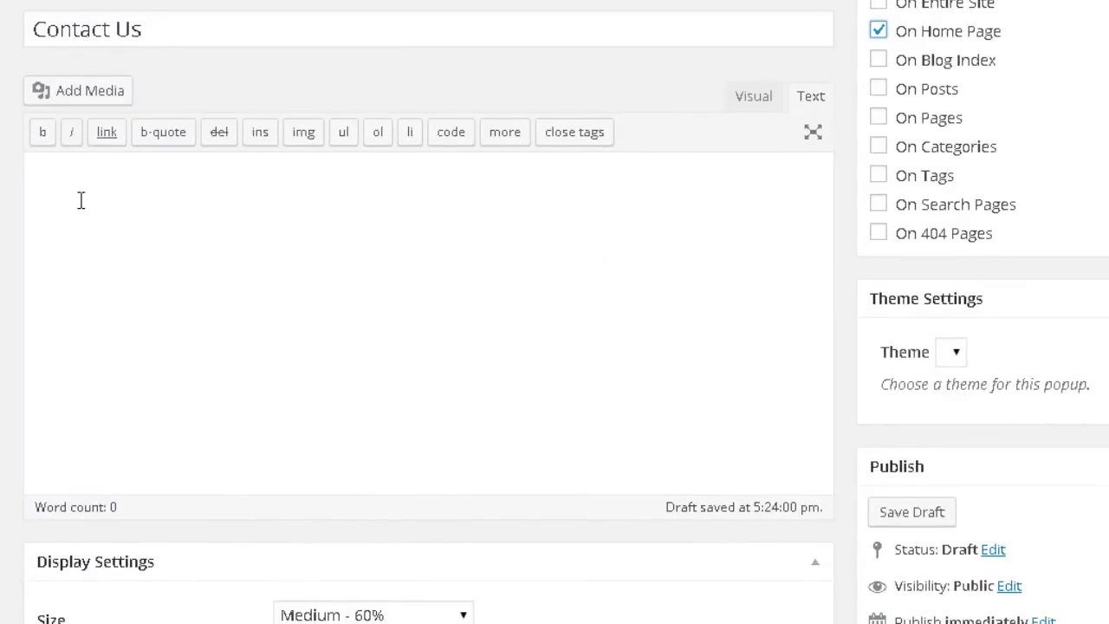
left_click(127, 214)
left_click(742, 106)
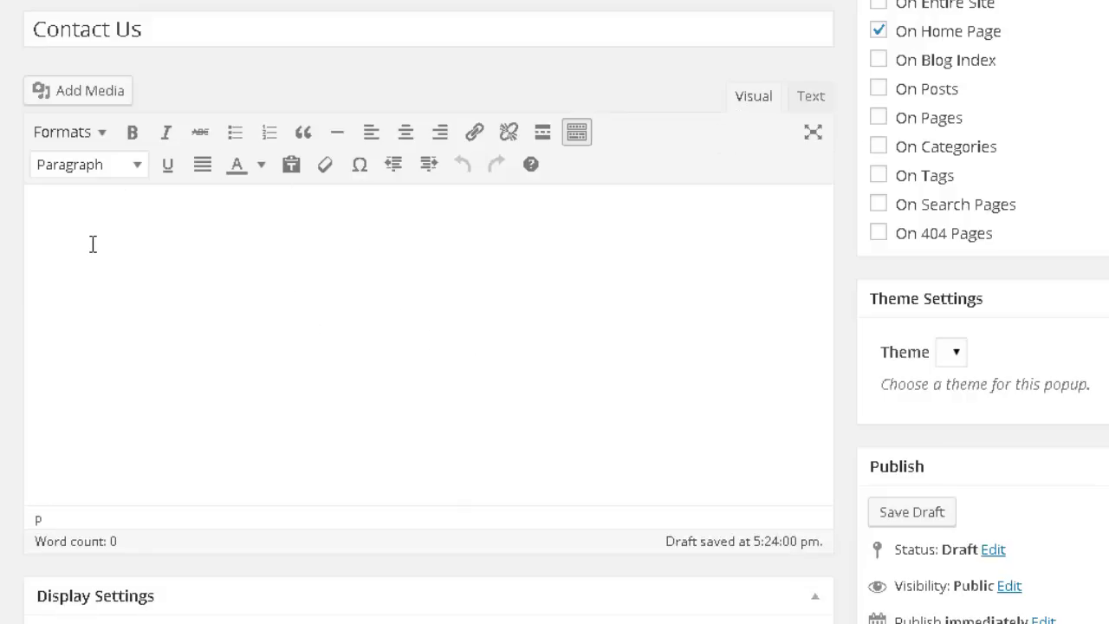
type("dwdw")
key("ctrl+a")
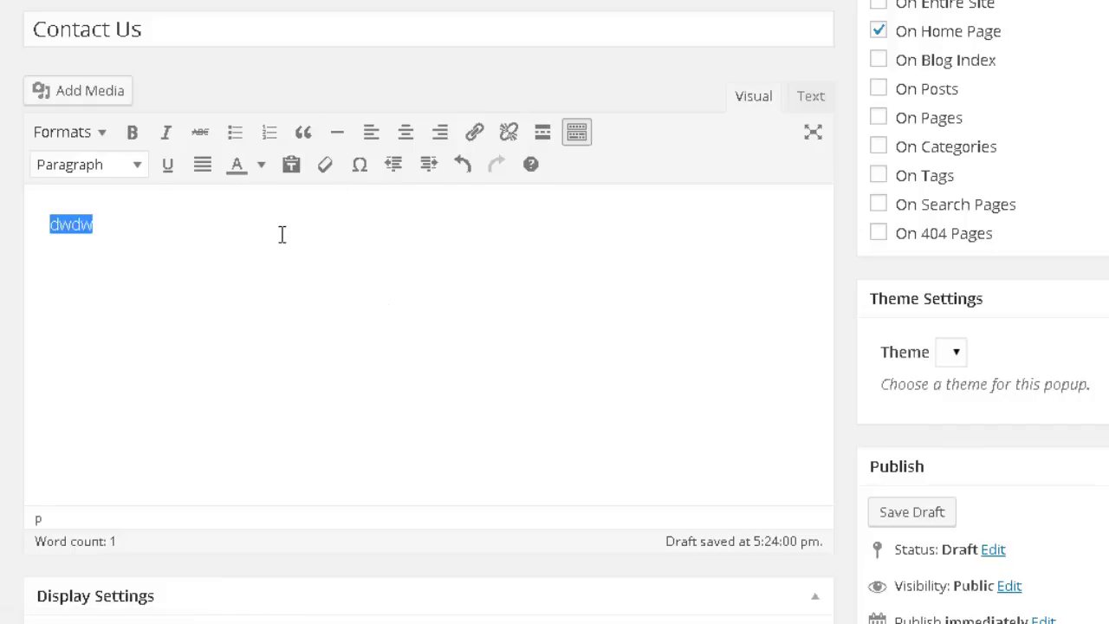
key("BackSpace")
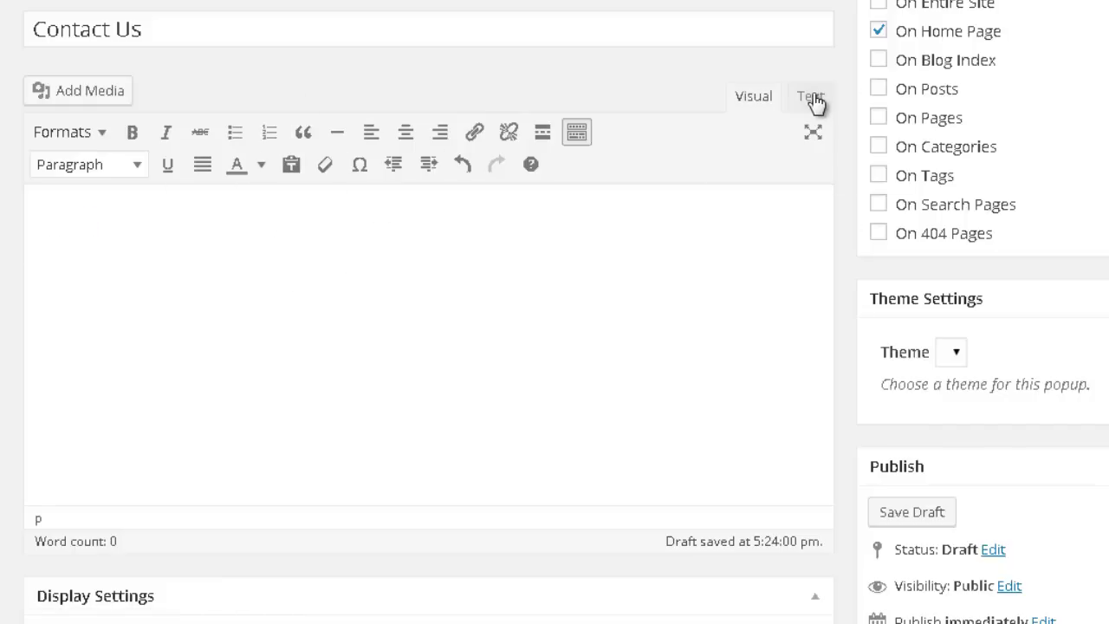
left_click(815, 101)
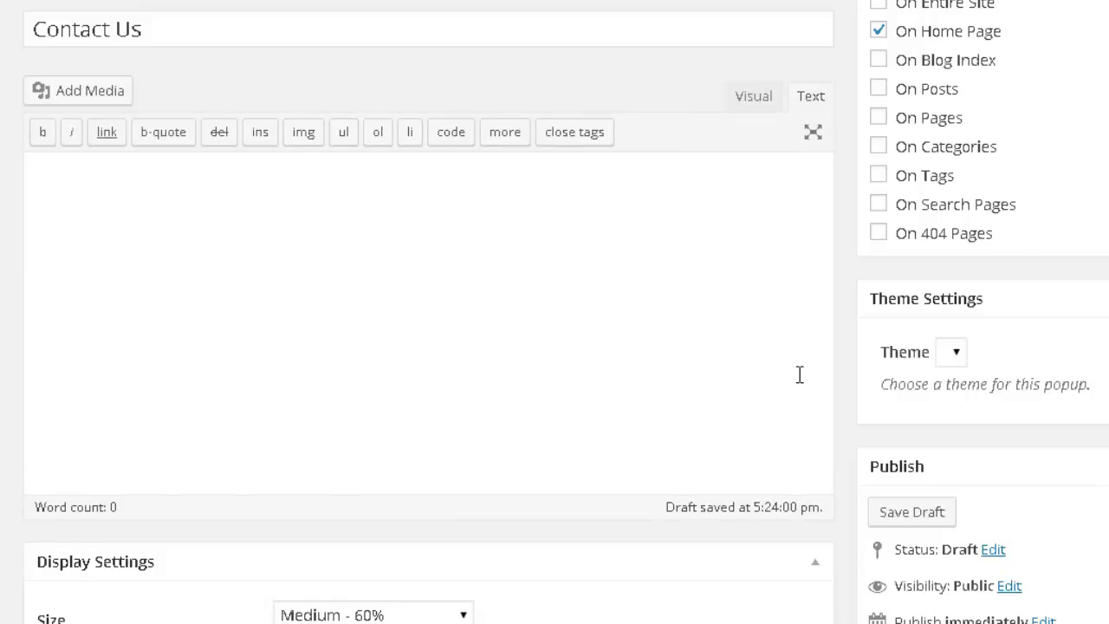
Copy the shortcode [contact-form-7 id="47" title="Contact form 1"] from Notepad into the popup's content and show it in the visual editor.
left_click(1107, 164)
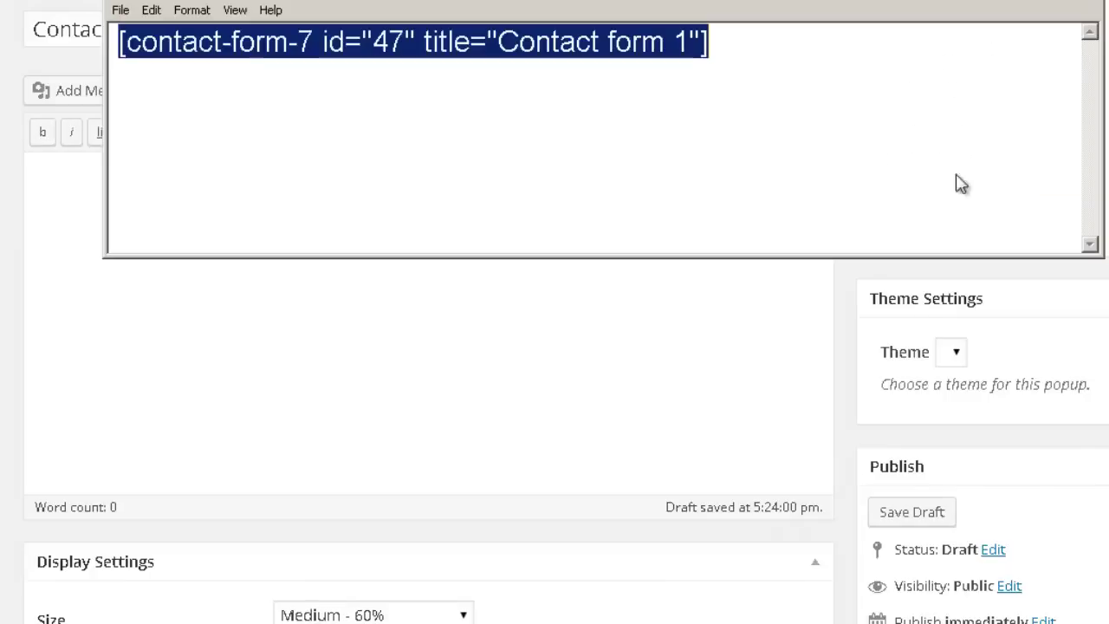
left_click_drag(739, 49, 111, 69)
key("ctrl+c")
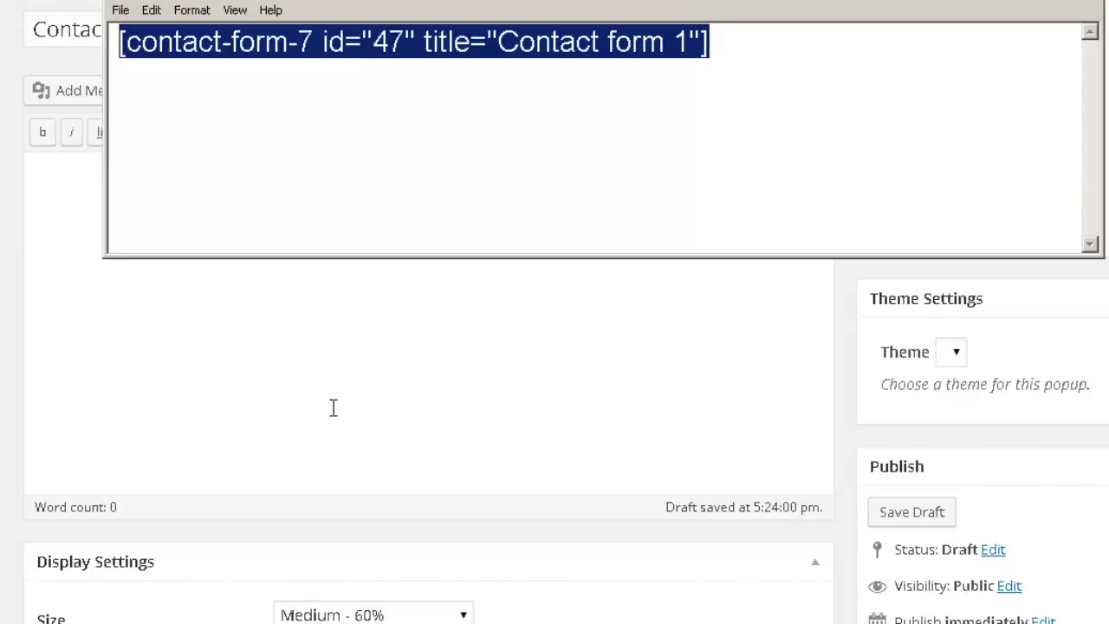
left_click(450, 460)
key("ctrl+v")
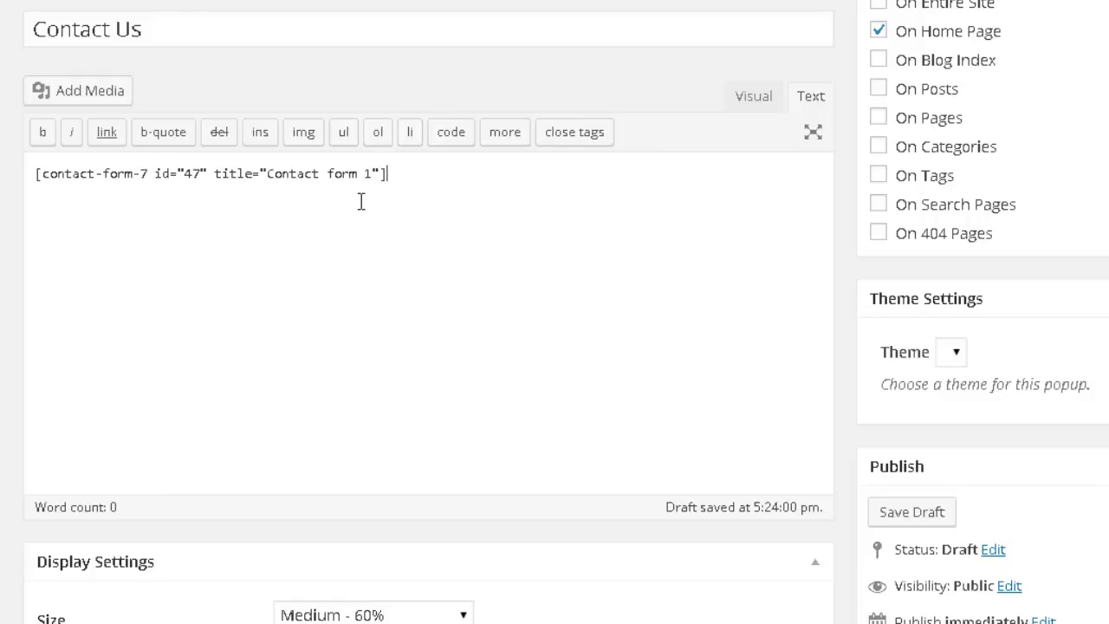
left_click(751, 96)
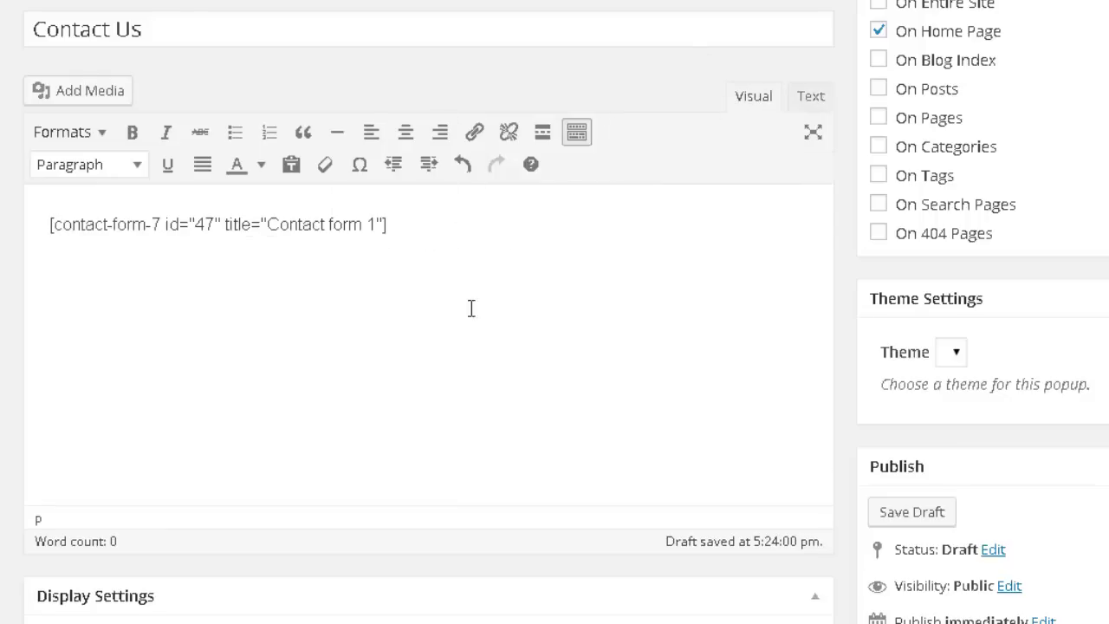
Set the popup's size to Small - 40% and disable its overlay in the display settings.
scroll(885, 380, "up", 1)
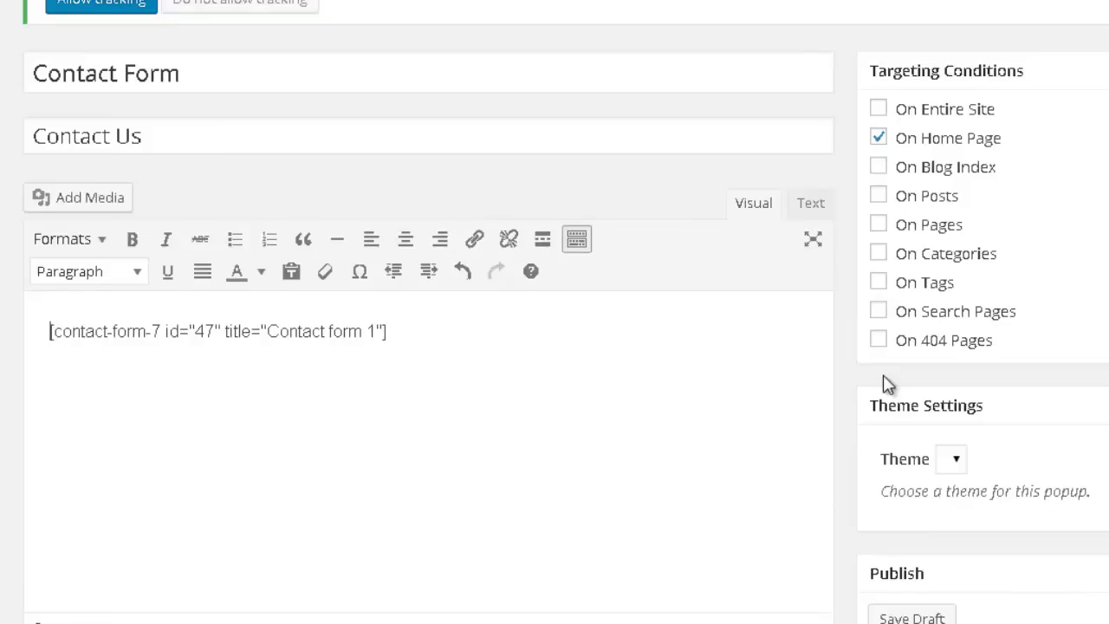
scroll(886, 384, "down", 3)
scroll(551, 115, "down", 2)
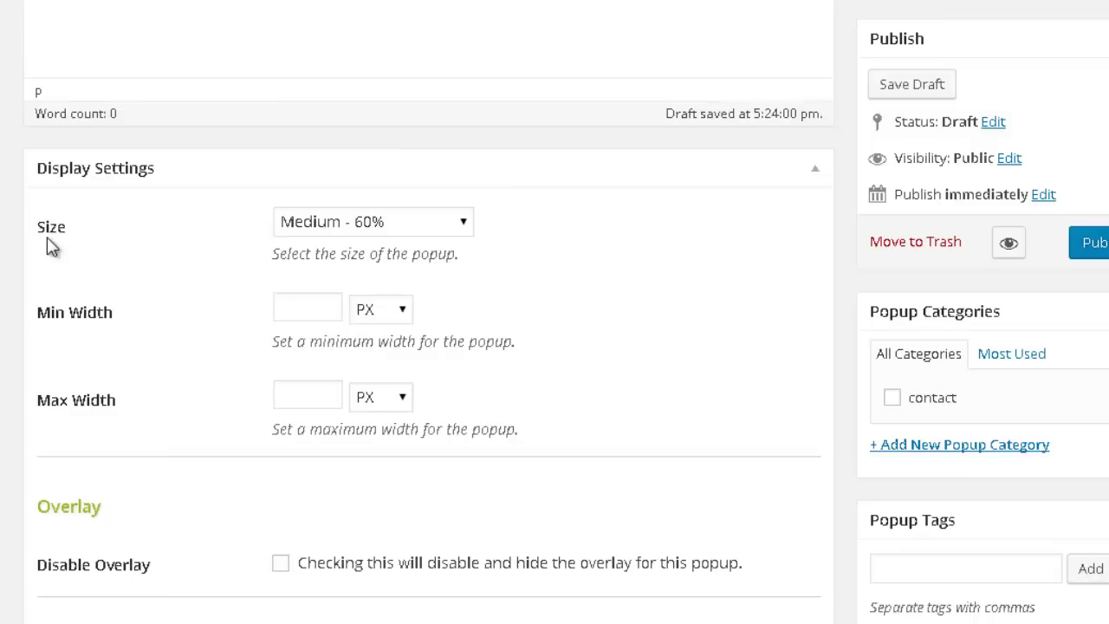
left_click(344, 231)
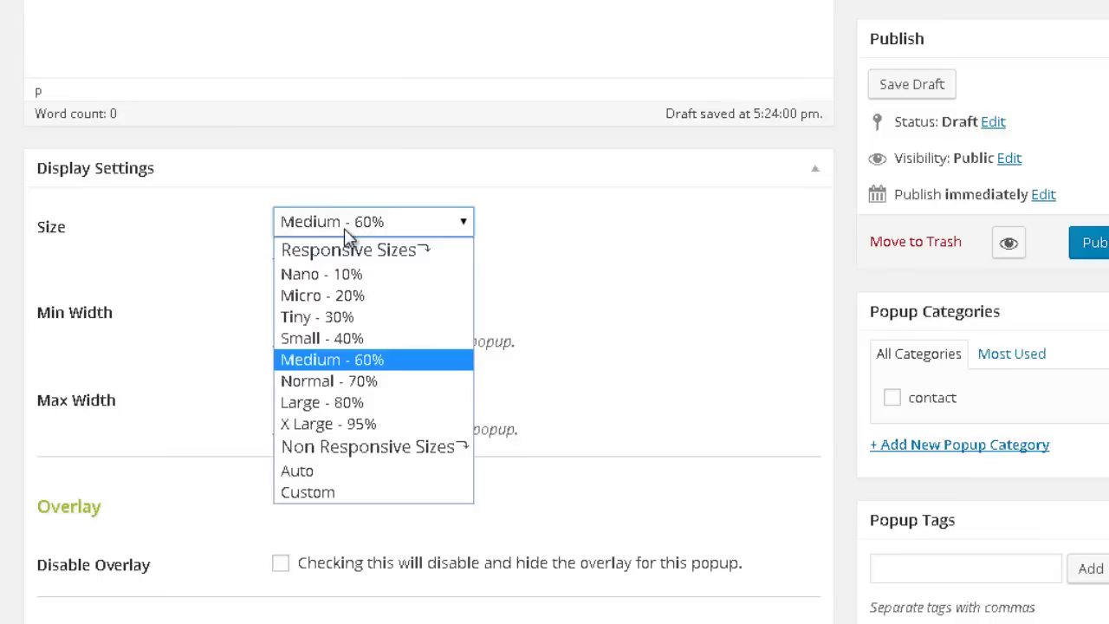
left_click(337, 340)
scroll(336, 339, "down", 2)
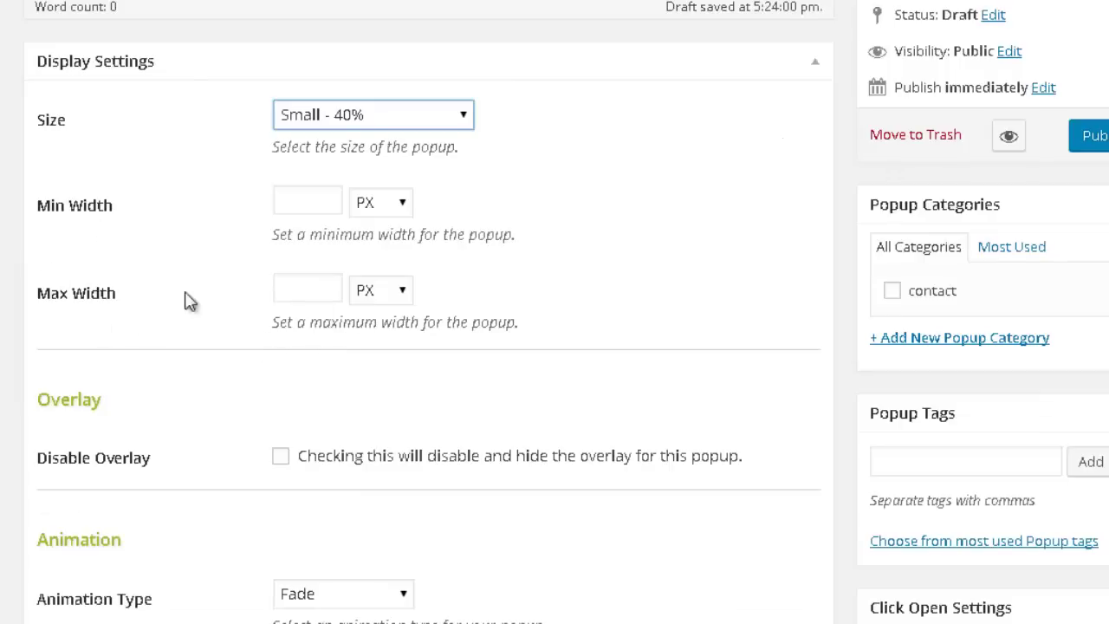
scroll(252, 294, "down", 3)
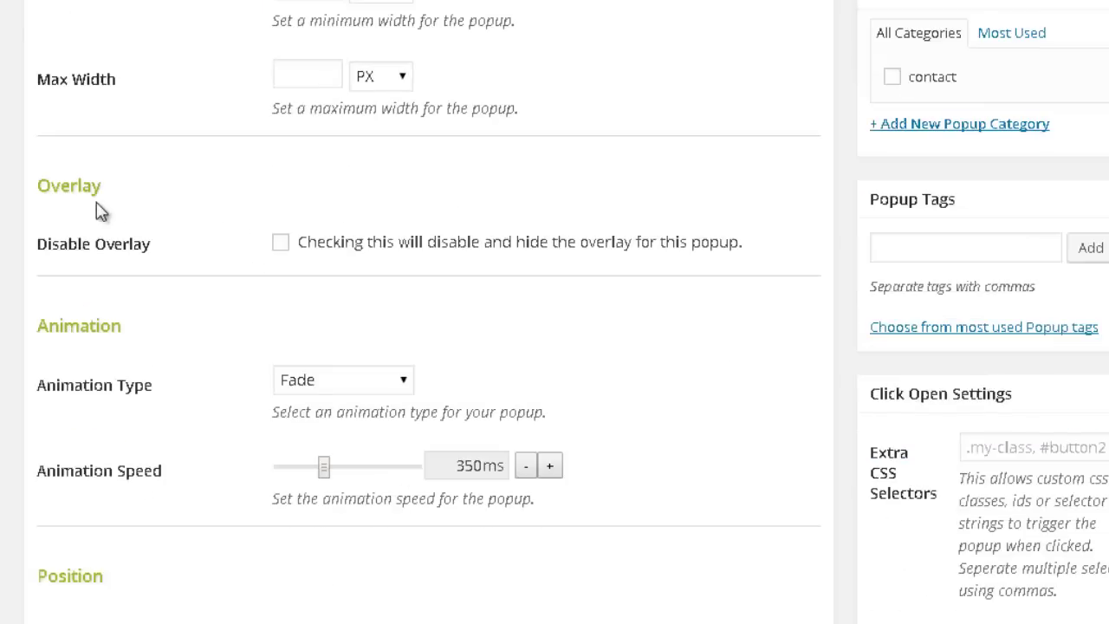
left_click(331, 258)
Enable the Press ESC to Close option in the popup's close settings.
scroll(412, 503, "down", 3)
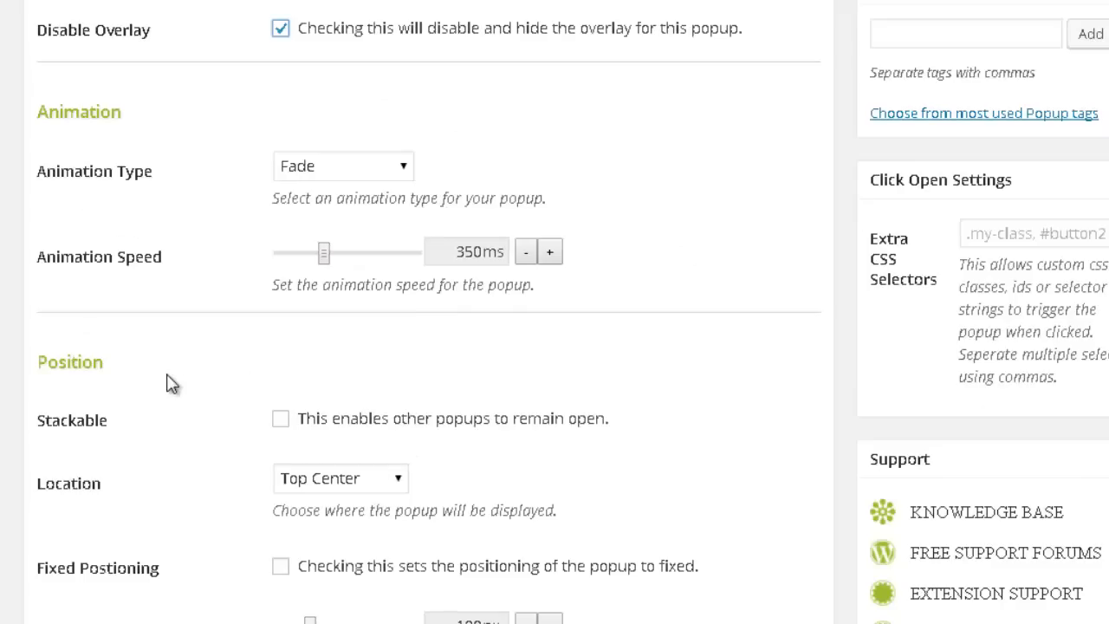
scroll(174, 381, "down", 3)
scroll(321, 245, "down", 7)
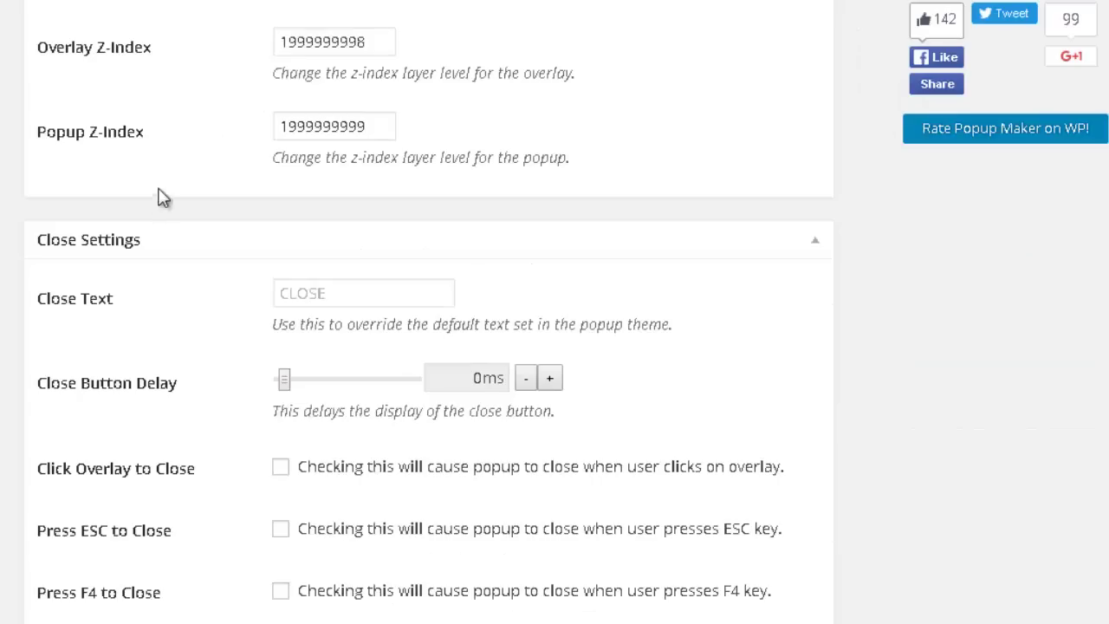
scroll(336, 278, "down", 1)
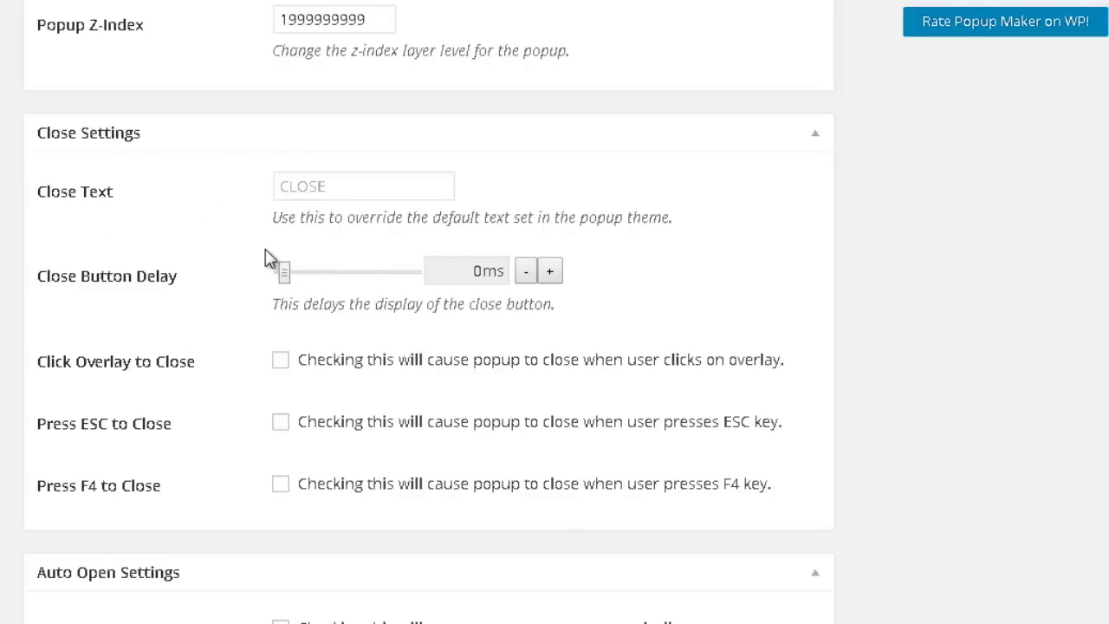
scroll(251, 305, "down", 1)
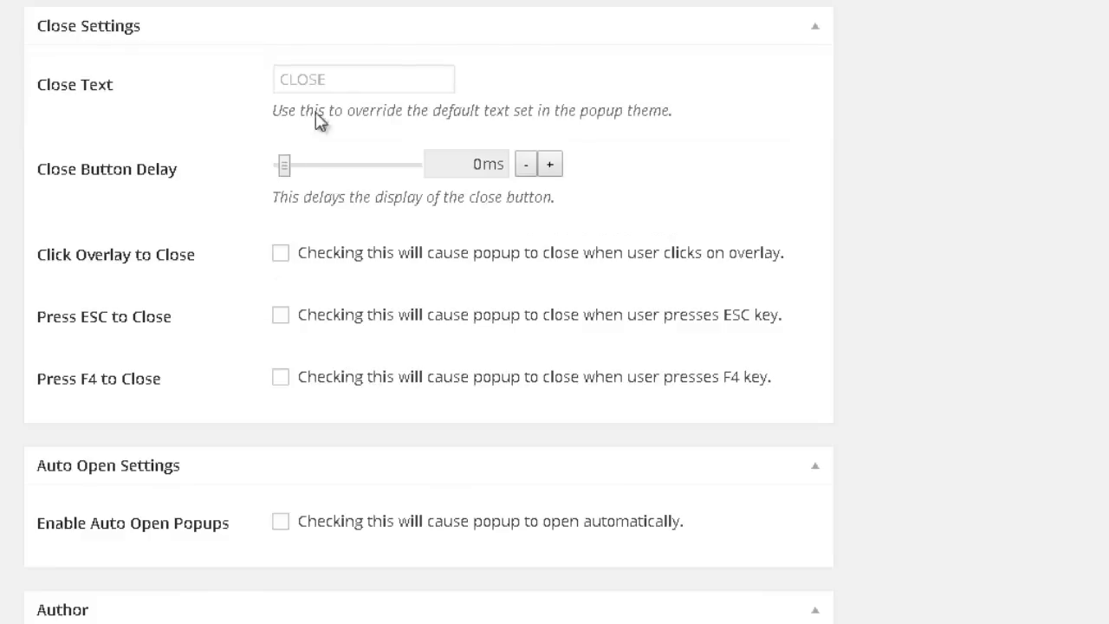
left_click(345, 78)
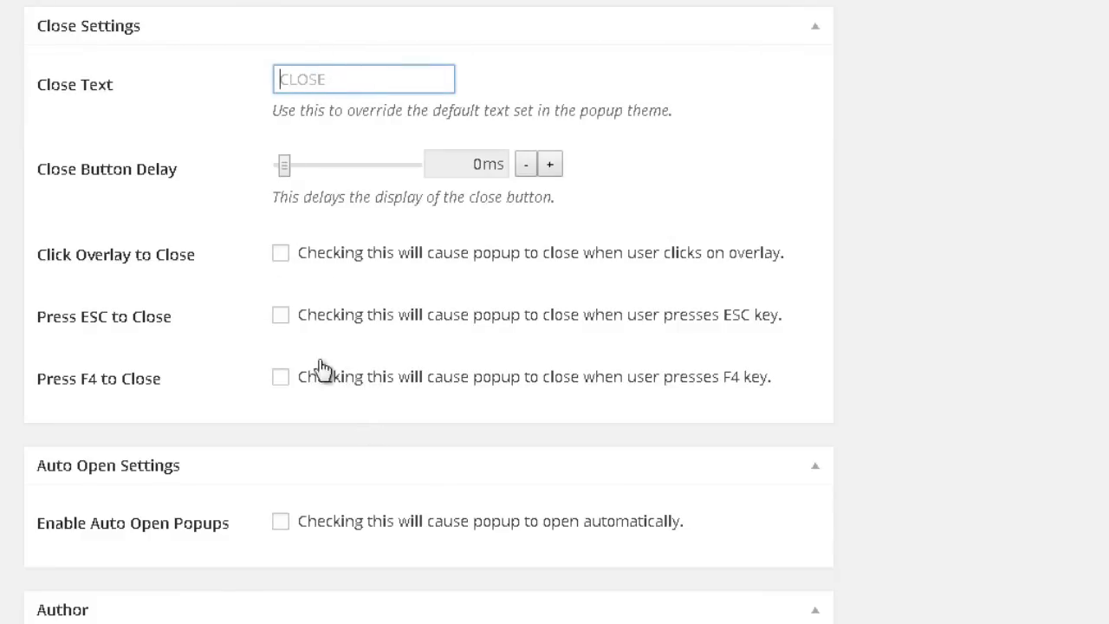
scroll(202, 327, "down", 1)
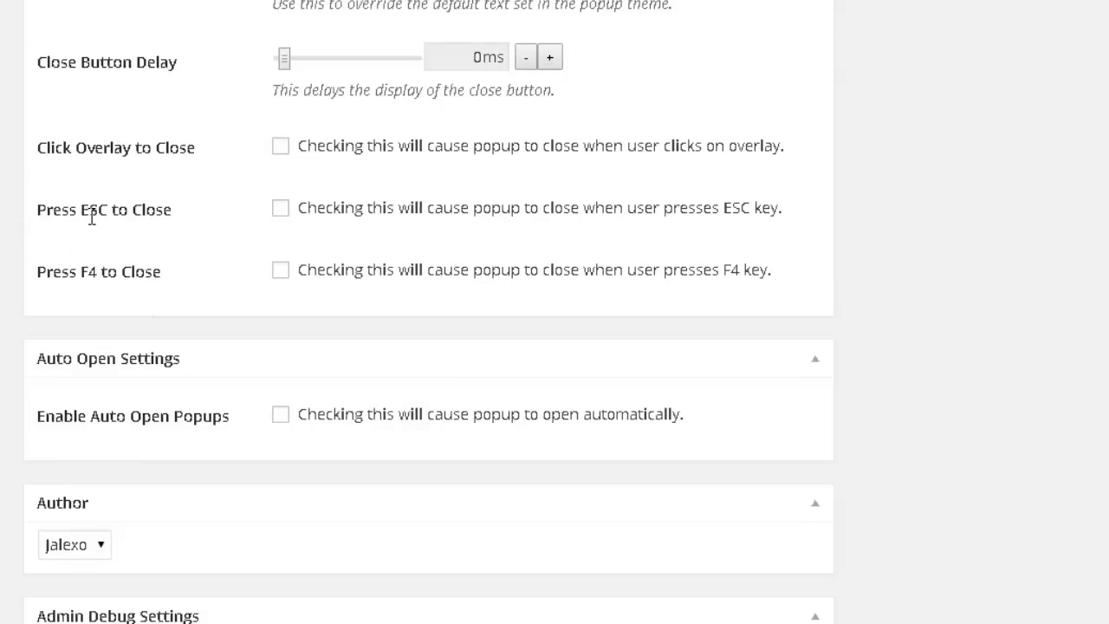
left_click(281, 215)
Enable automatic opening of the popup with a delay of 0 ms.
scroll(260, 251, "down", 3)
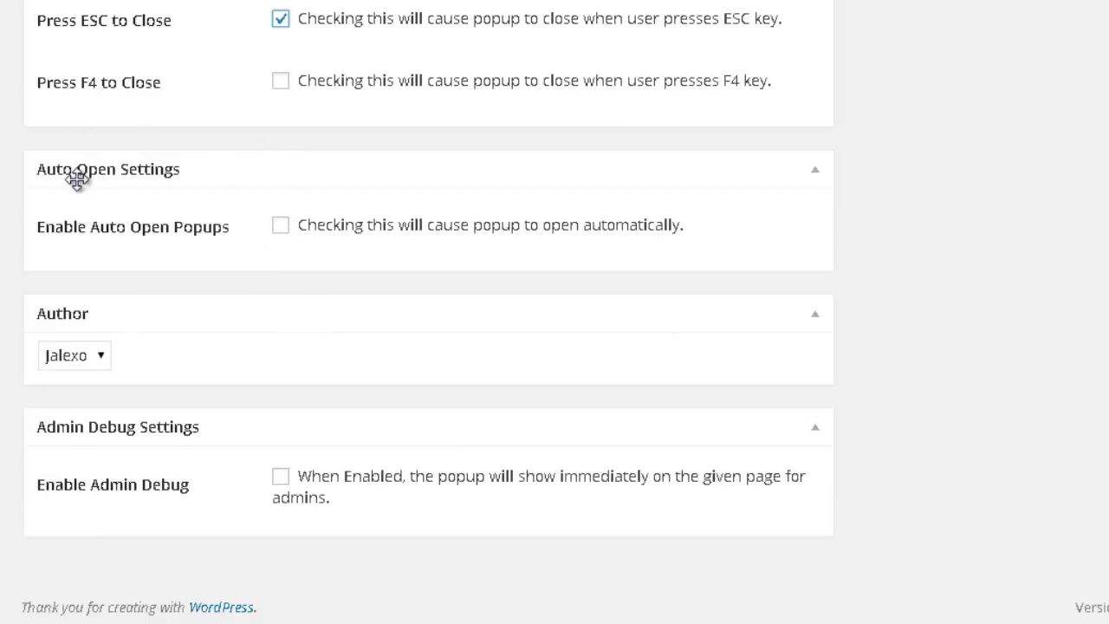
left_click(280, 226)
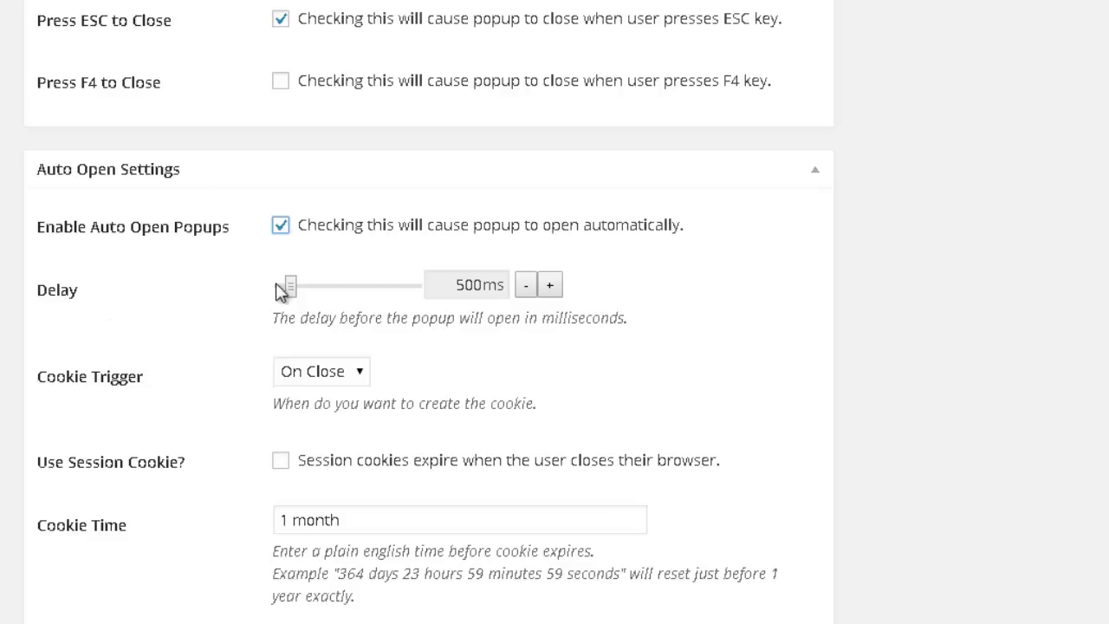
left_click_drag(290, 287, 280, 286)
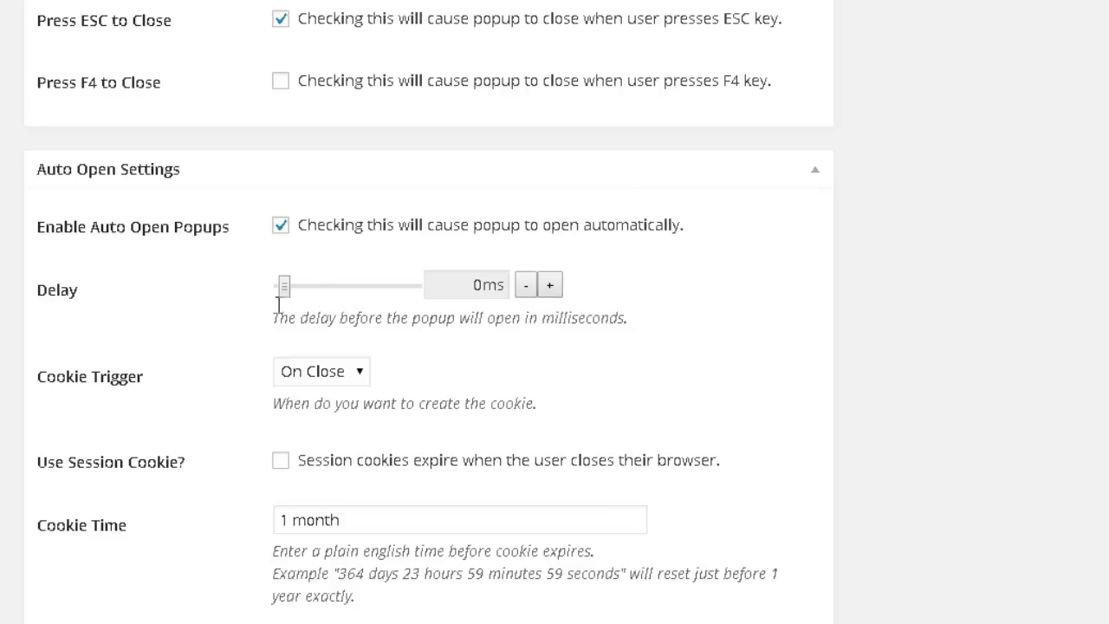
Review the auto open cookie settings, including the cookie trigger choices, session cookie, cookie time, sitewide cookie and cookie key.
scroll(594, 347, "down", 1)
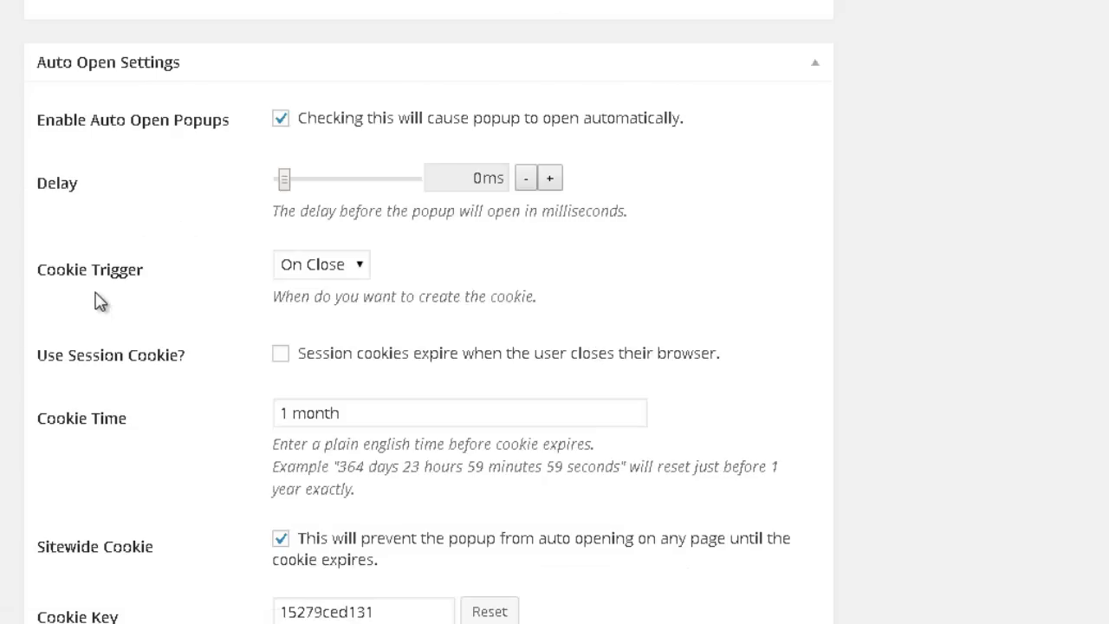
left_click(353, 270)
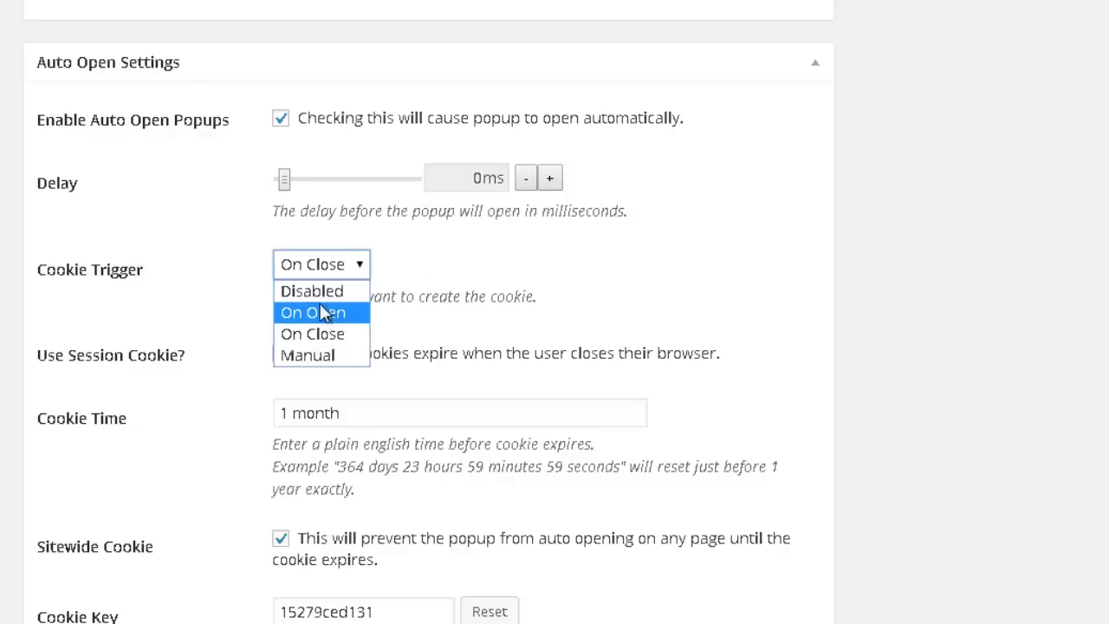
left_click(160, 340)
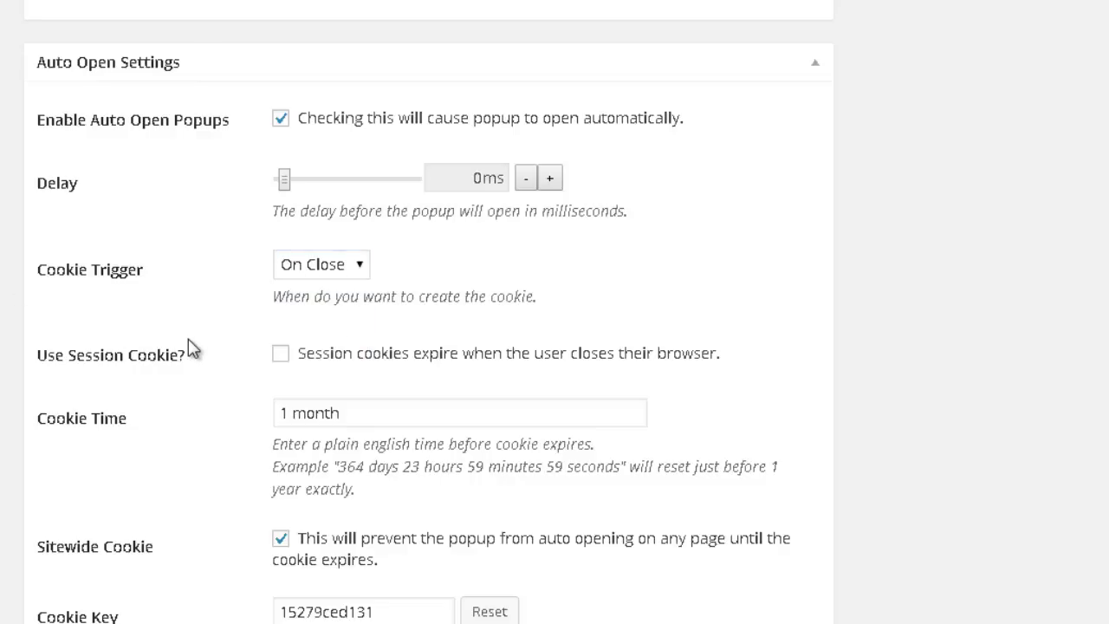
scroll(282, 295, "down", 1)
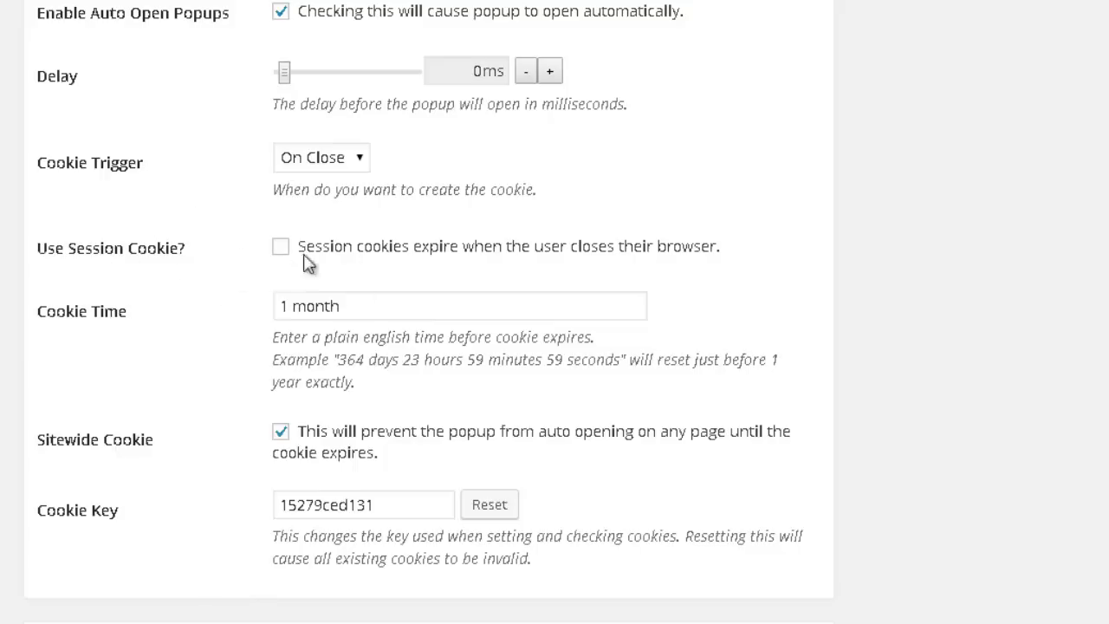
left_click(359, 305)
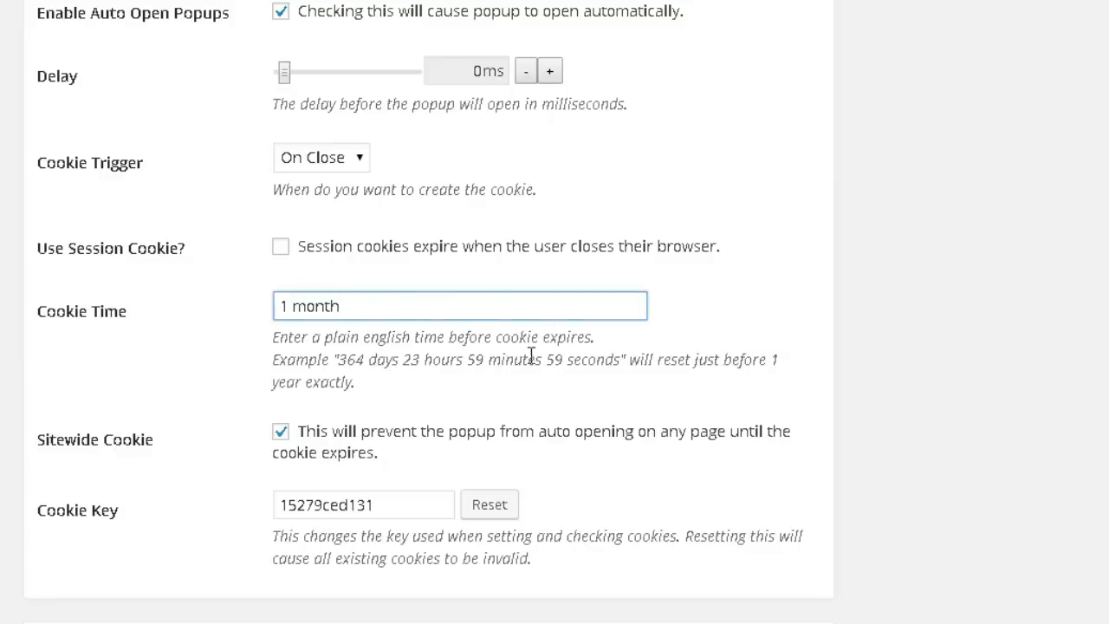
scroll(784, 424, "down", 2)
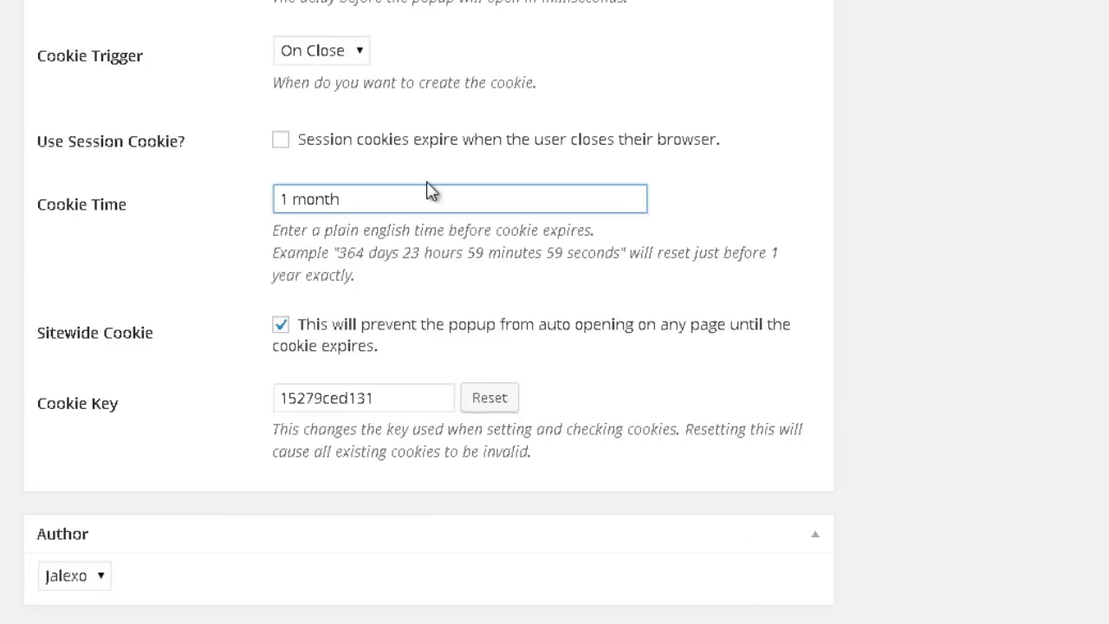
Publish the Contact Form popup with its current display, close and auto open settings.
scroll(424, 192, "down", 2)
scroll(414, 110, "down", 2)
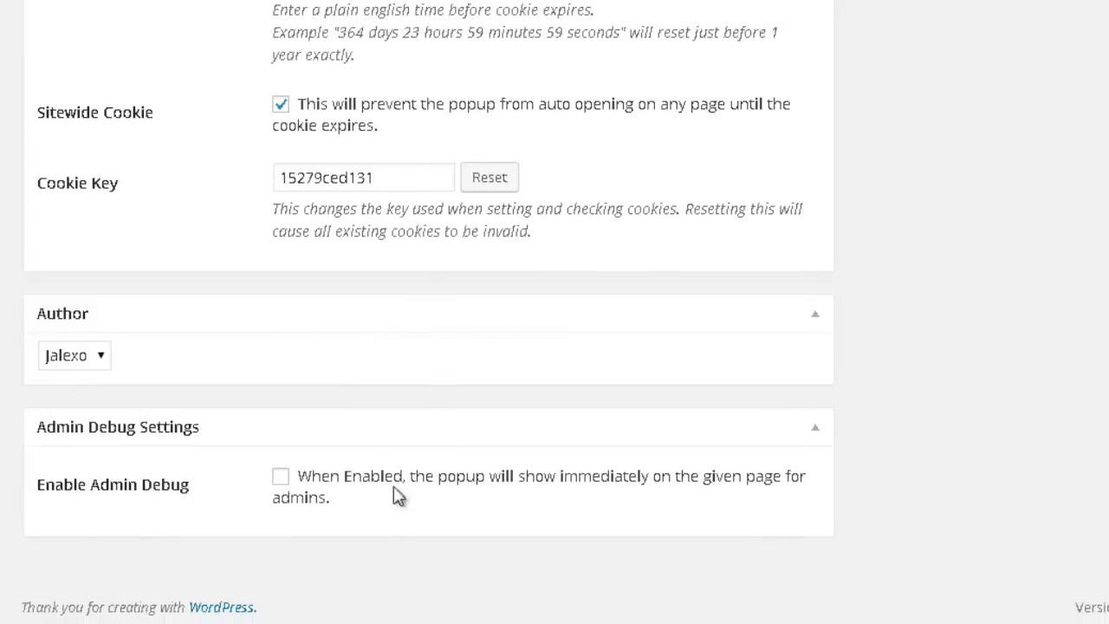
scroll(390, 533, "up", 2)
scroll(466, 292, "up", 20)
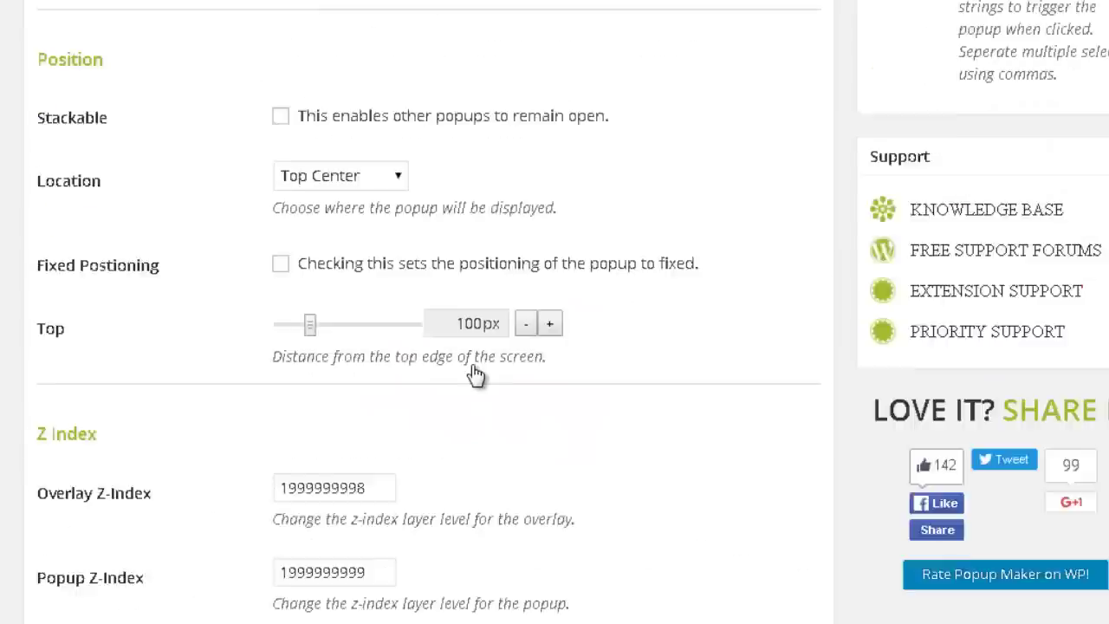
scroll(484, 389, "up", 3)
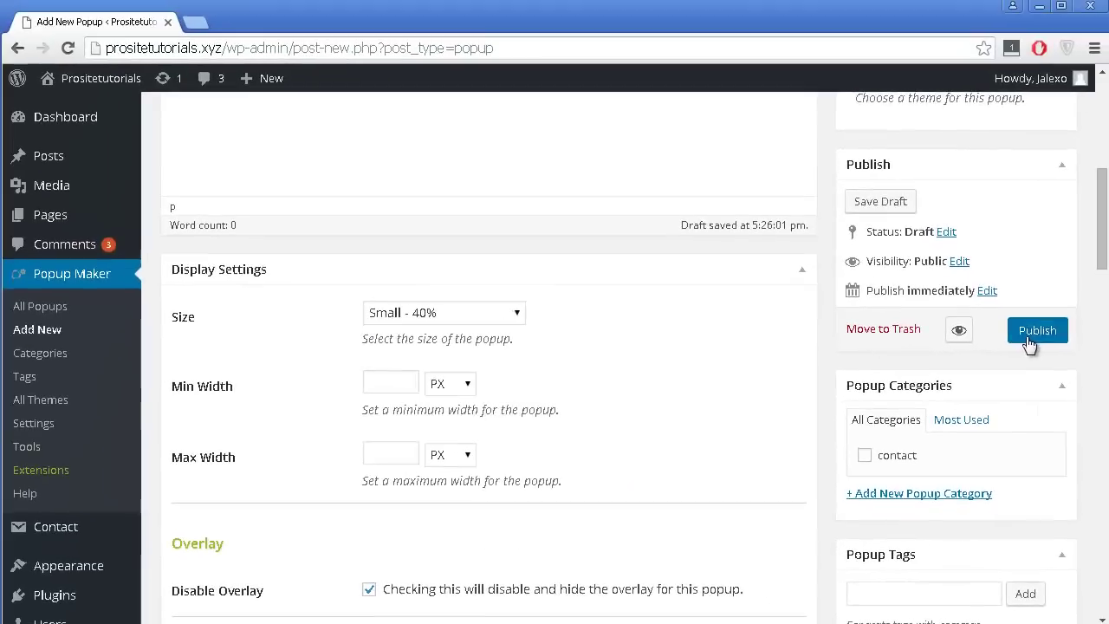
left_click(1031, 332)
Open the site's home page in a new browser tab and switch to it.
mouse_move(99, 80)
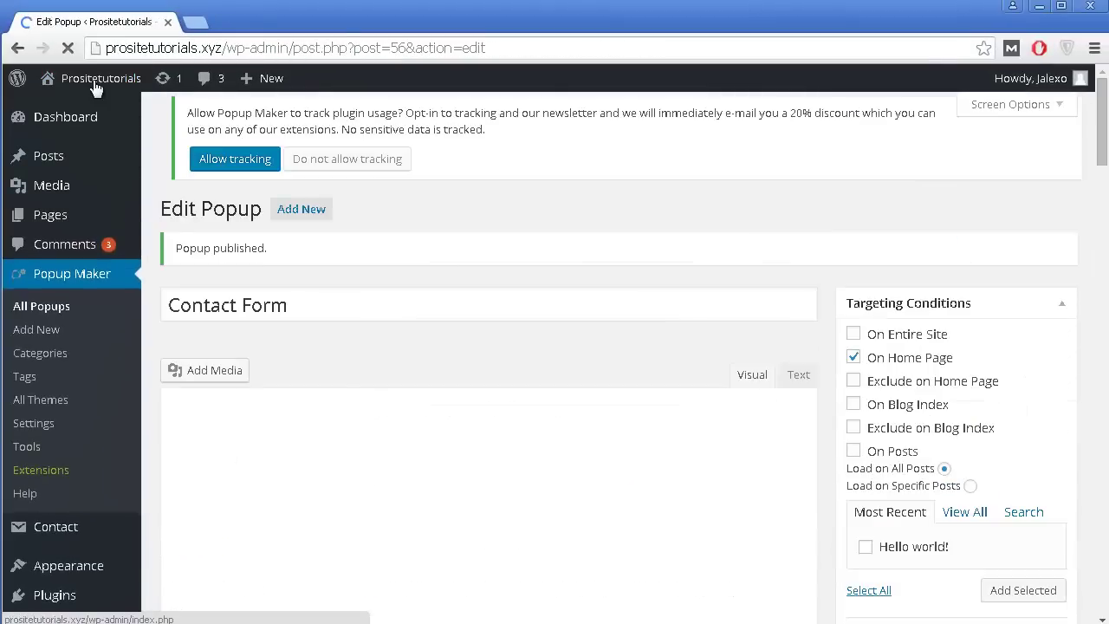
right_click(93, 80)
left_click(117, 93)
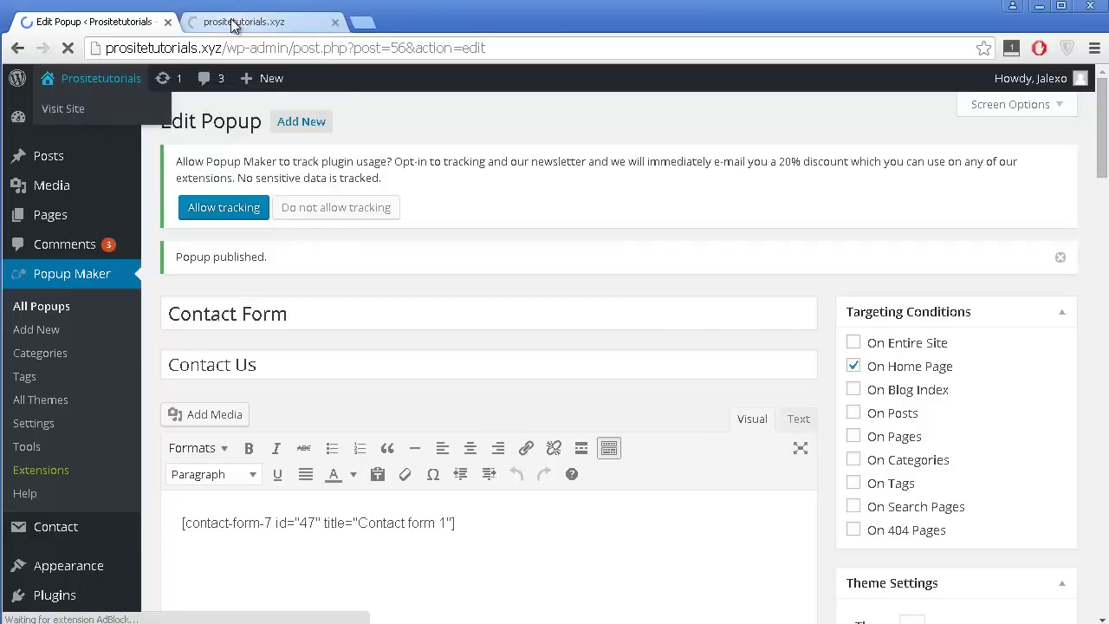
left_click(234, 25)
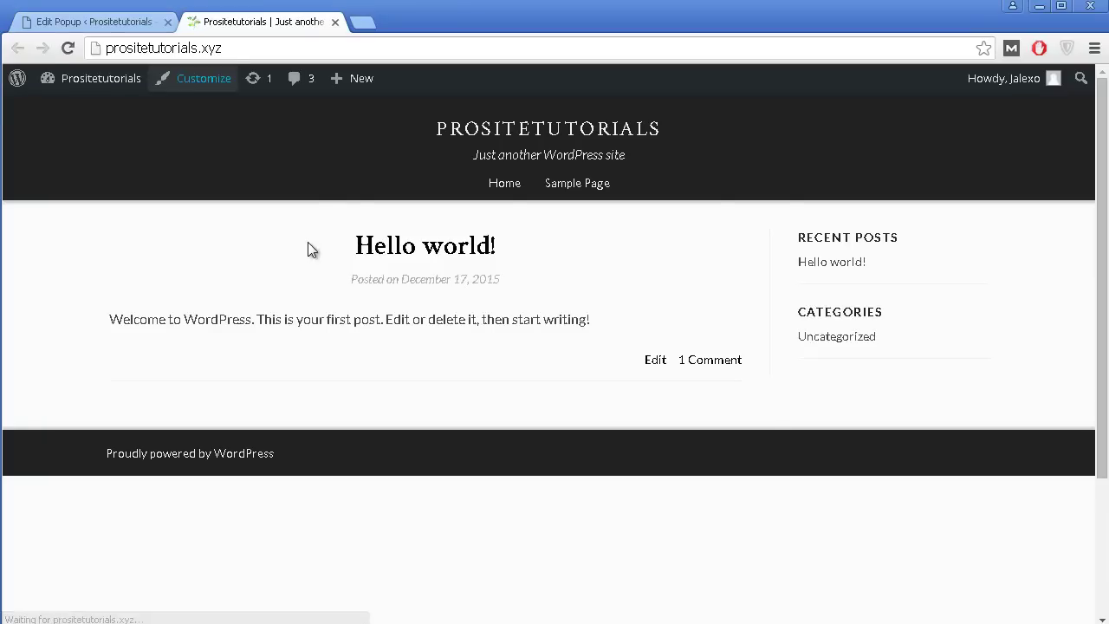
Check the Contact Us popup on the home page from its title down to the Send button, and close it.
scroll(407, 235, "down", 2)
scroll(408, 245, "up", 2)
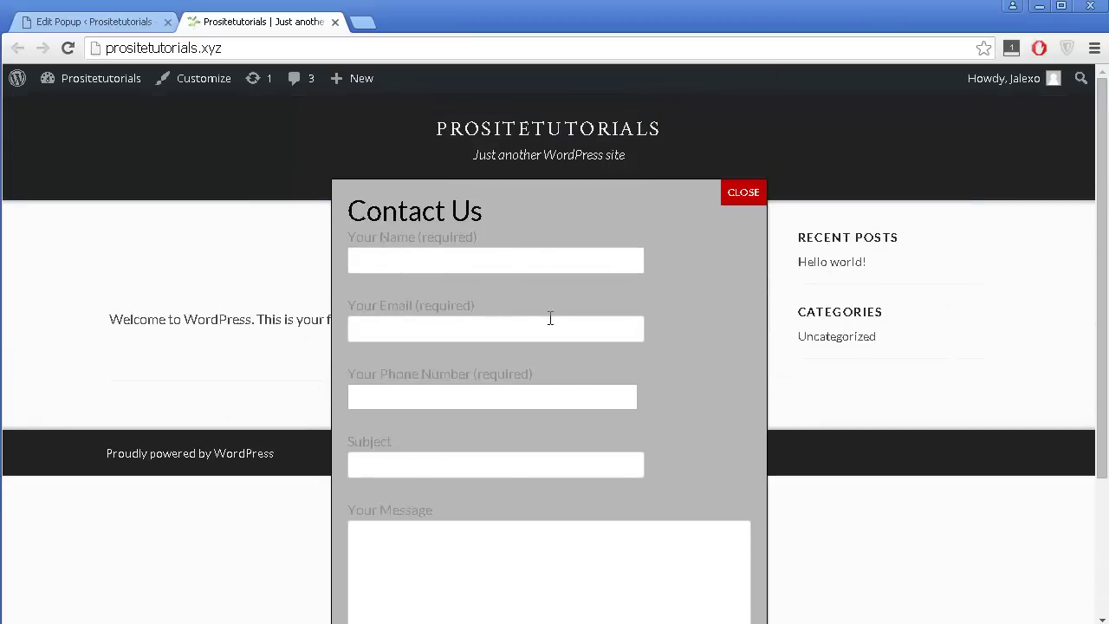
scroll(549, 318, "down", 2)
scroll(561, 213, "up", 1)
scroll(440, 418, "down", 1)
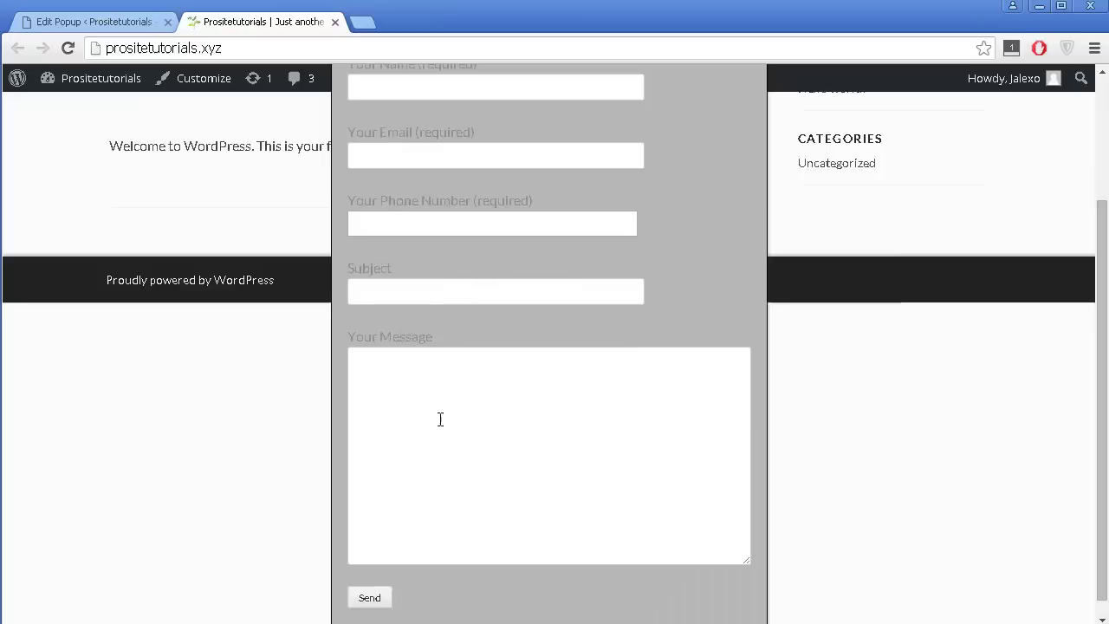
scroll(439, 420, "up", 1)
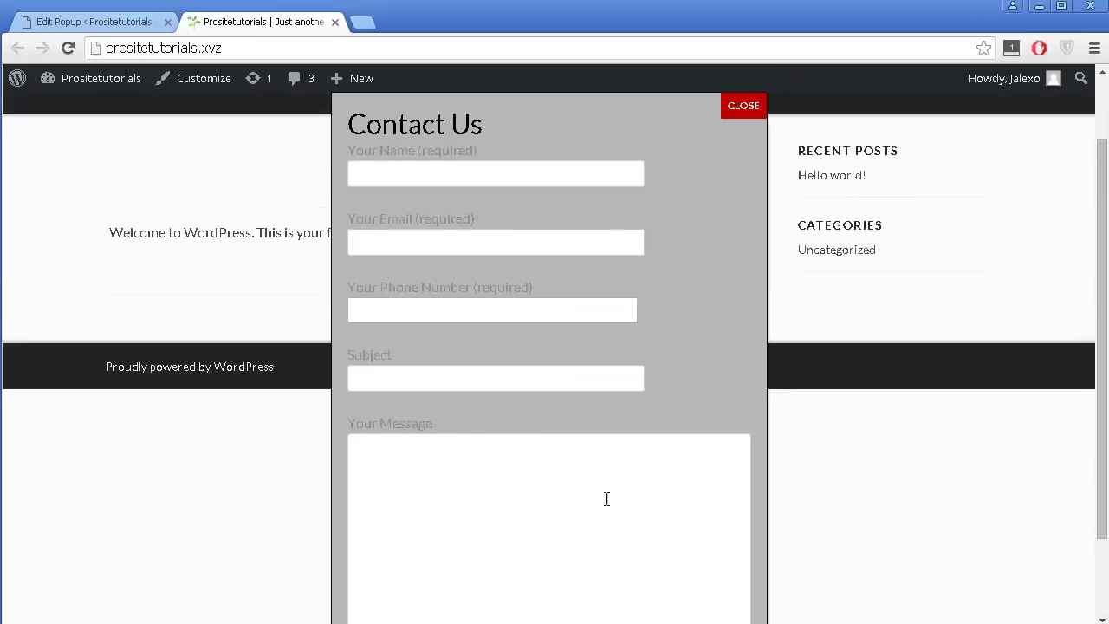
left_click(743, 106)
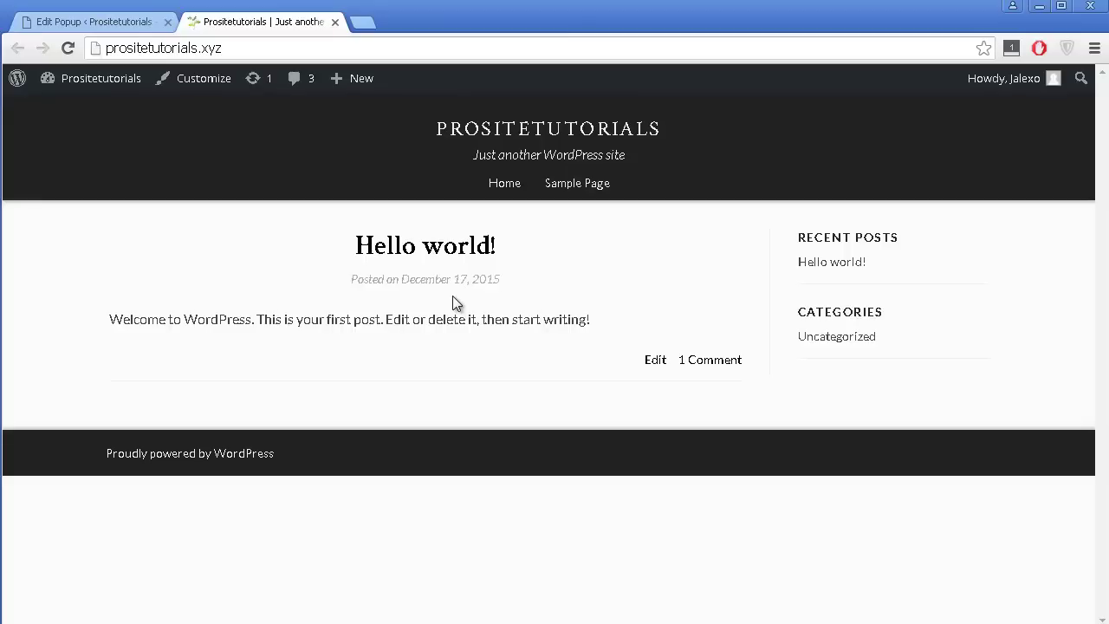
Return to the popup's admin page and review the link, button and image trigger examples in Popup Maker's help.
left_click(141, 26)
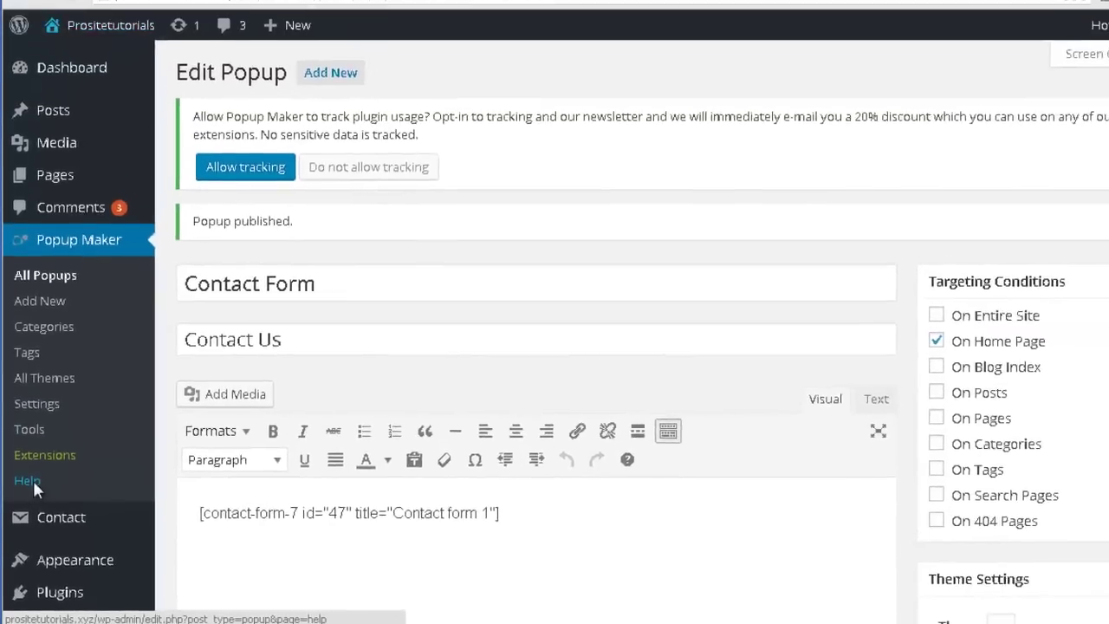
left_click(32, 481)
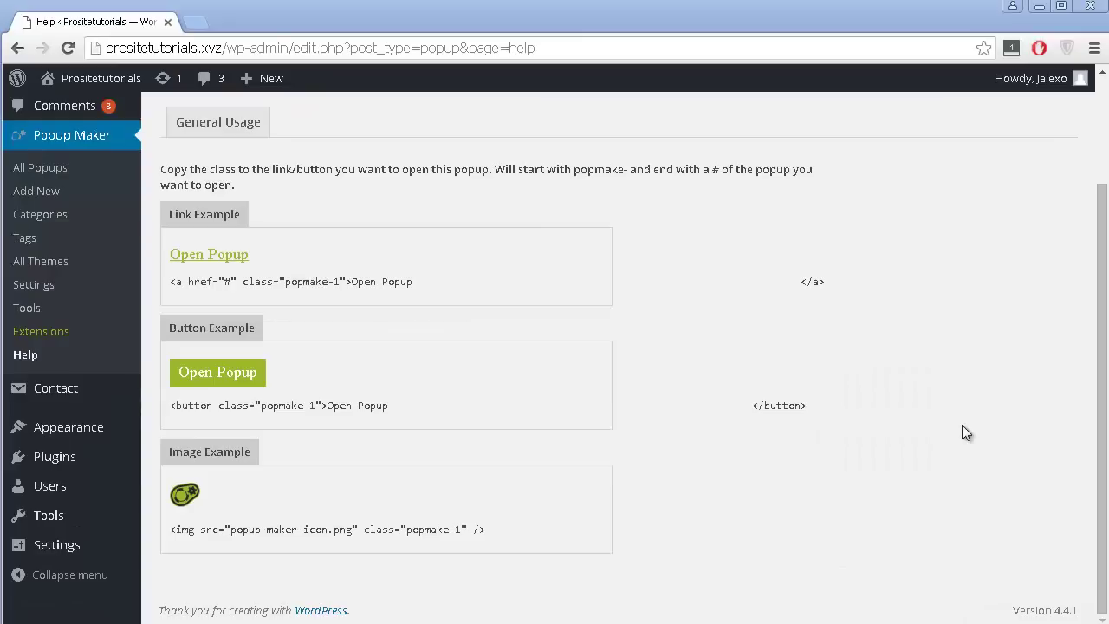
scroll(962, 424, "up", 3)
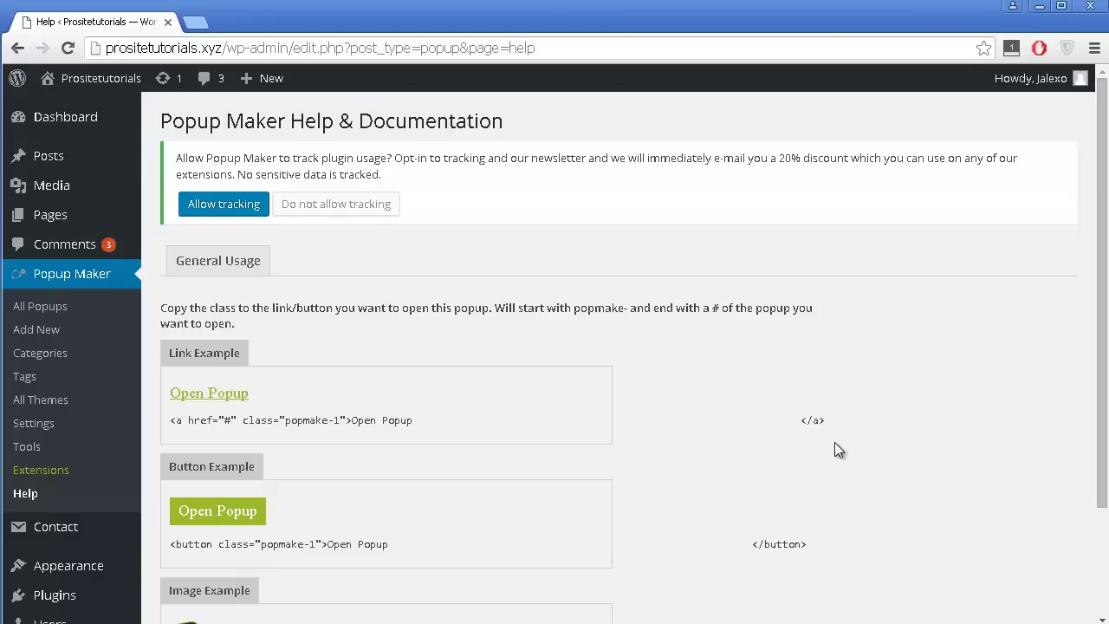
scroll(167, 458, "down", 1)
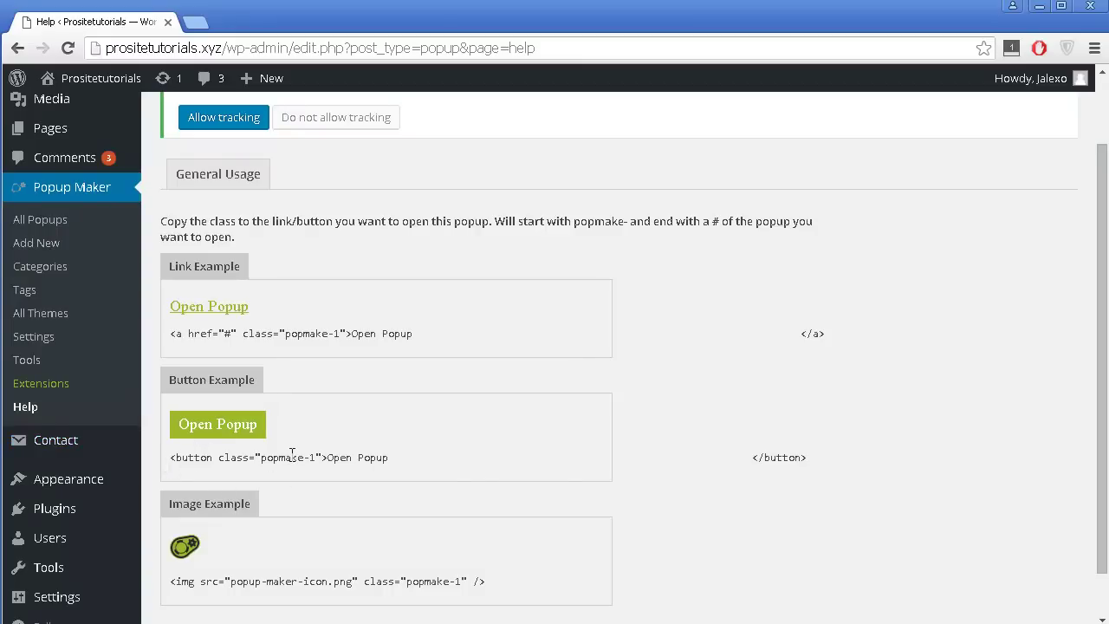
Copy the Link Example code from the help page onto a new line below the form shortcode in Notepad.
left_click_drag(863, 341, 463, 339)
left_click(186, 333)
left_click_drag(168, 333, 886, 341)
key("ctrl+c")
key("alt+Tab")
key("Return")
key("ctrl+v")
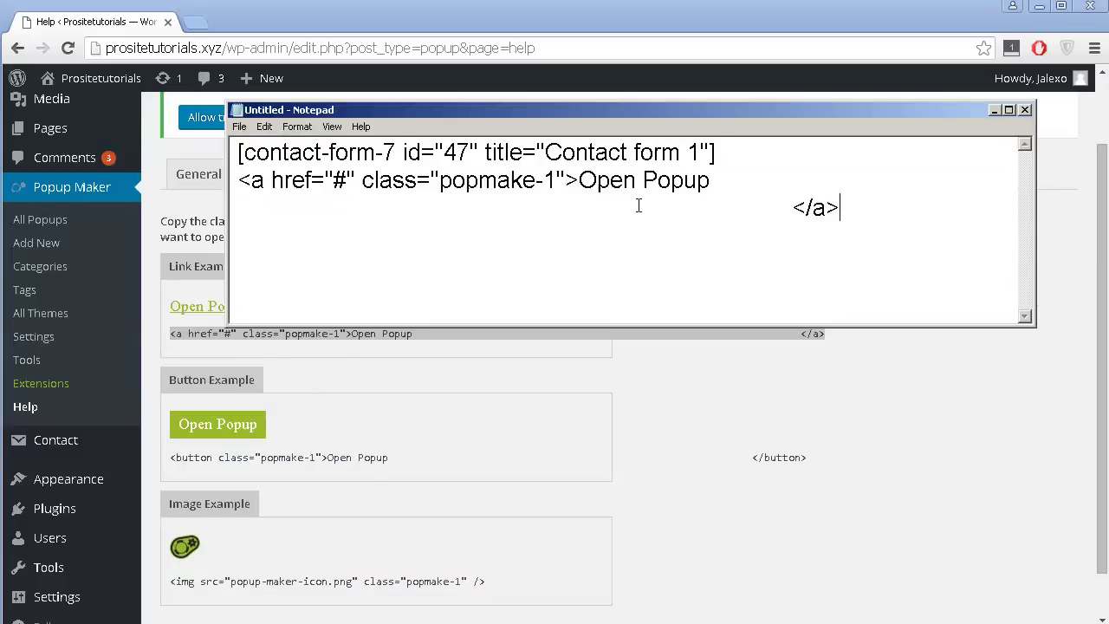
Remove the surplus spaces between Open Popup and the closing </a> tag in the link code.
key("BackSpace")
key("BackSpace")
key("BackSpace")
key("BackSpace")
key("BackSpace")
key("BackSpace")
key("BackSpace")
key("BackSpace")
key("BackSpace")
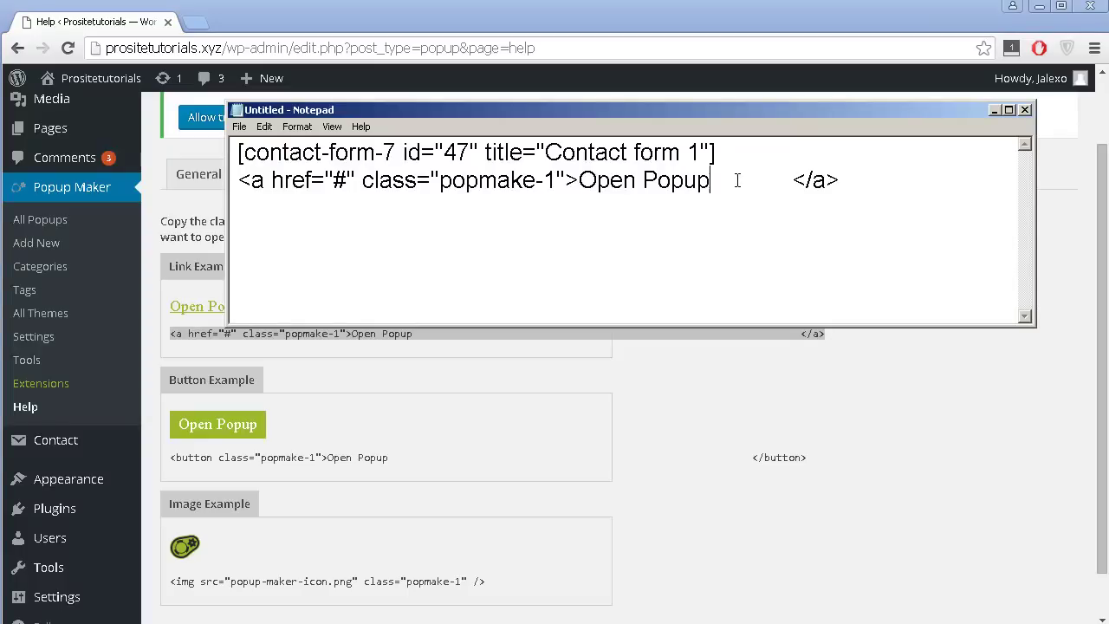
Copy the Button Example code from the help page onto a new line below the link code in Notepad.
left_click_drag(818, 485, 806, 458)
left_click(166, 462)
key("alt+Tab")
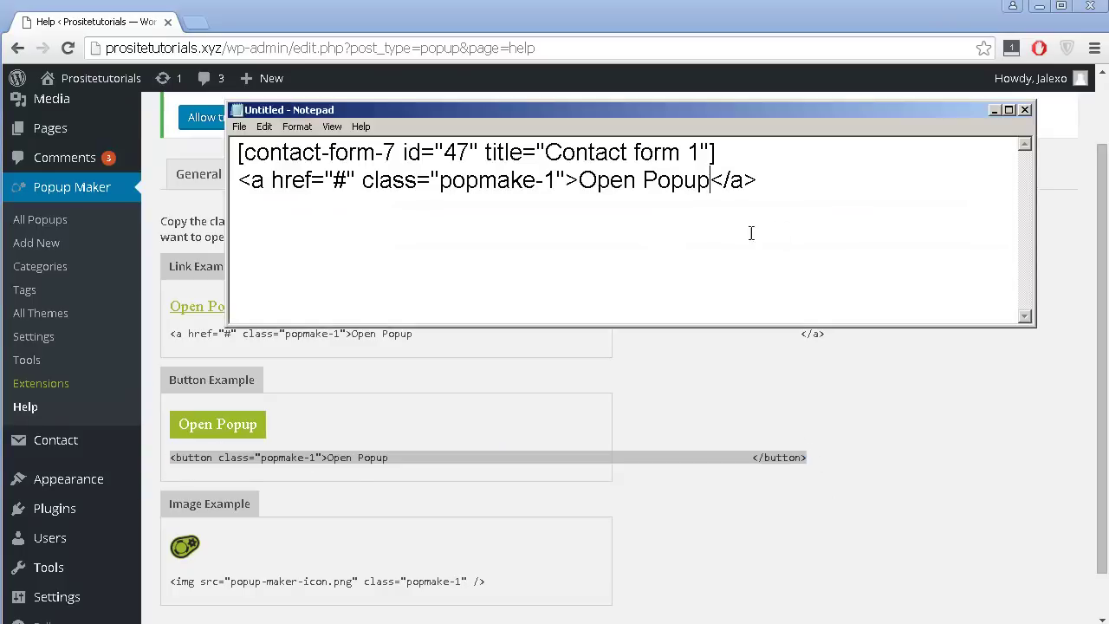
key("Return")
key("ctrl+v")
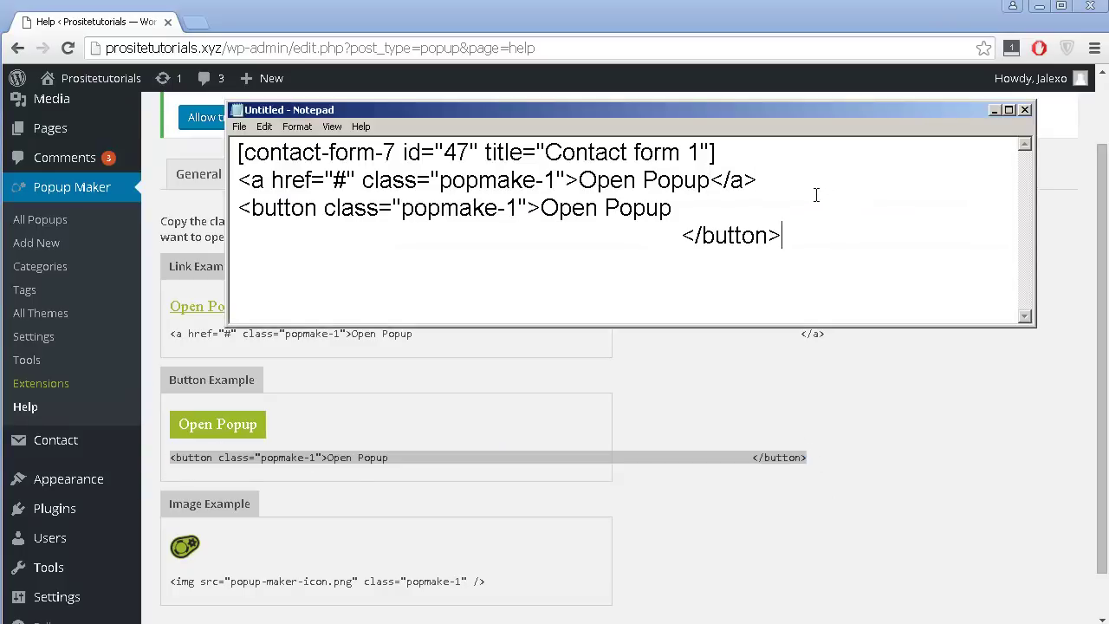
Remove the surplus spaces between Open Popup and the closing </button> tag in the button code.
left_click_drag(815, 195, 239, 206)
left_click(758, 199)
key("Delete")
key("Delete")
key("Delete")
key("Delete")
key("Delete")
key("Delete")
key("Delete")
key("Delete")
key("Delete")
key("Delete")
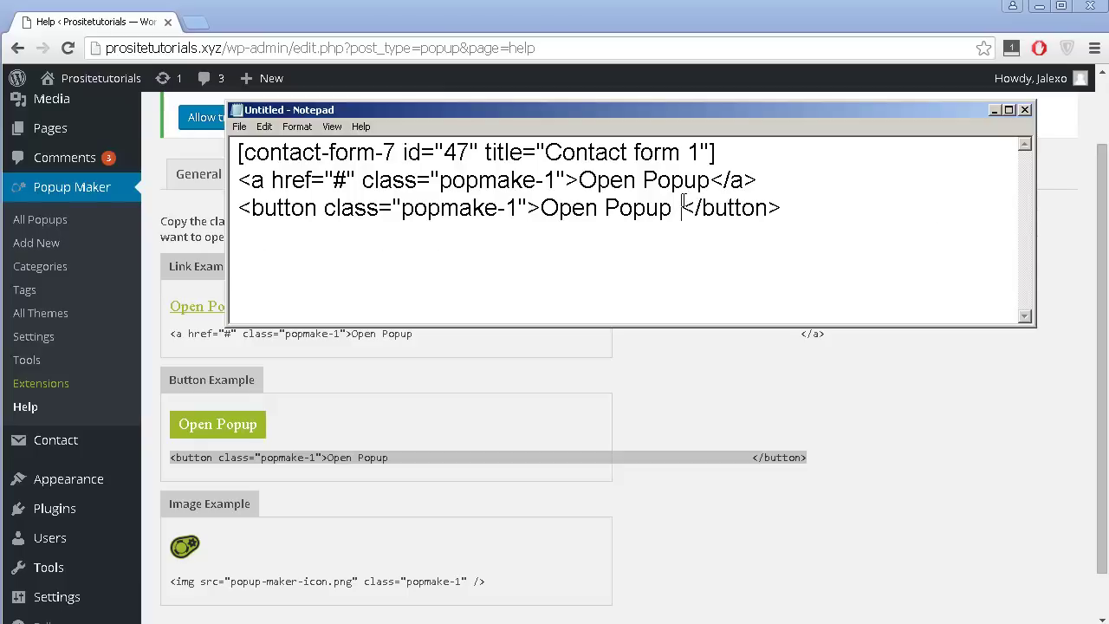
key("Delete")
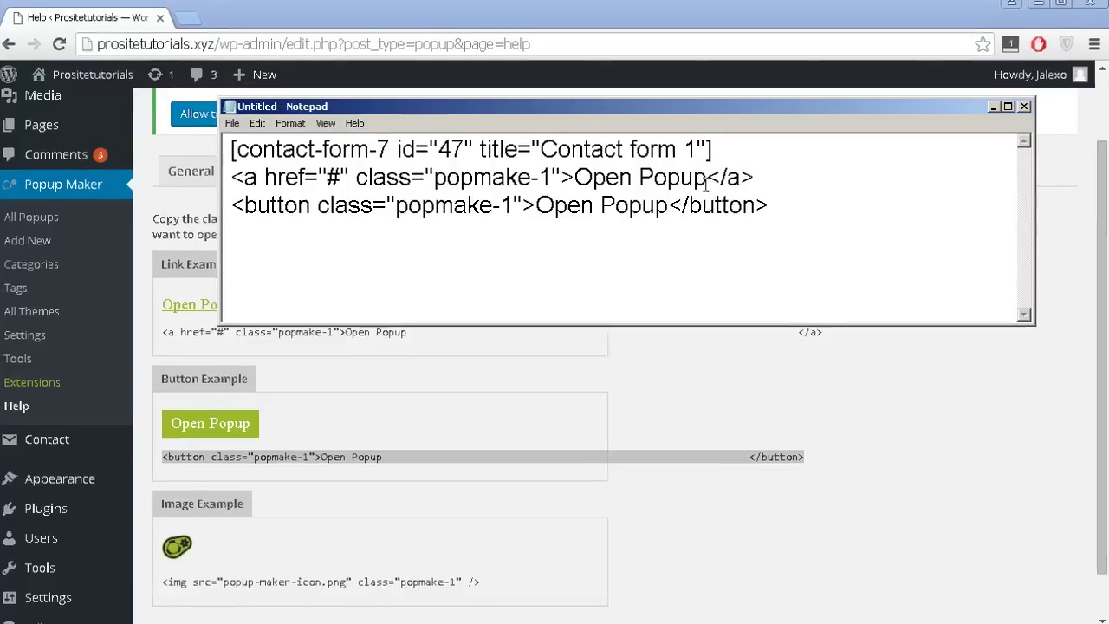
Replace the Open Popup text with Contact Us in both the link code and the button code.
left_click_drag(709, 177, 698, 167)
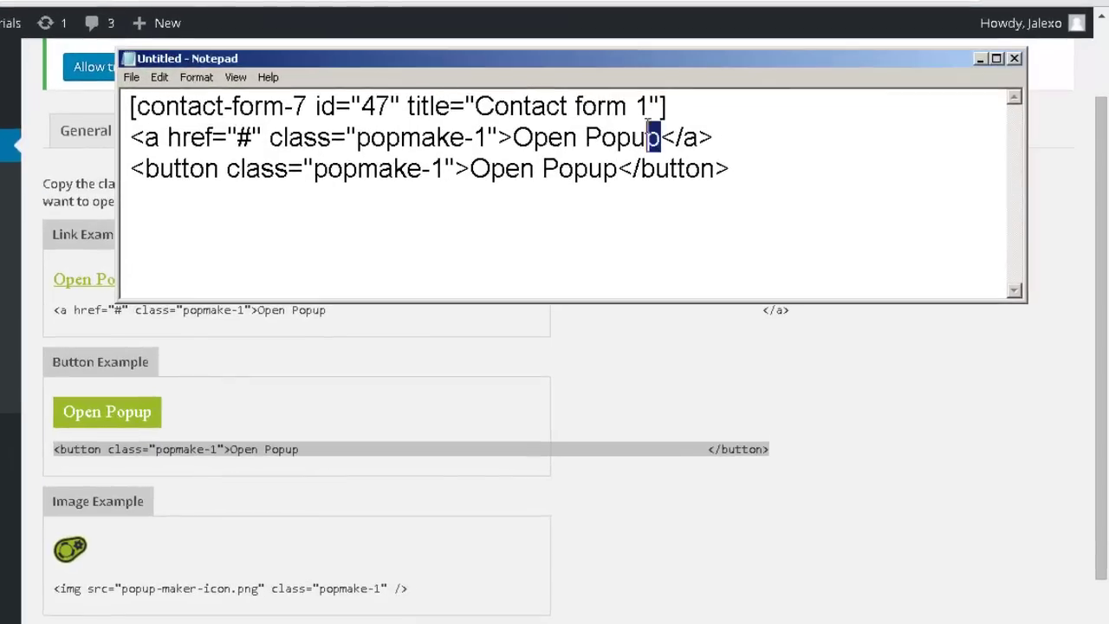
left_click_drag(648, 124, 513, 137)
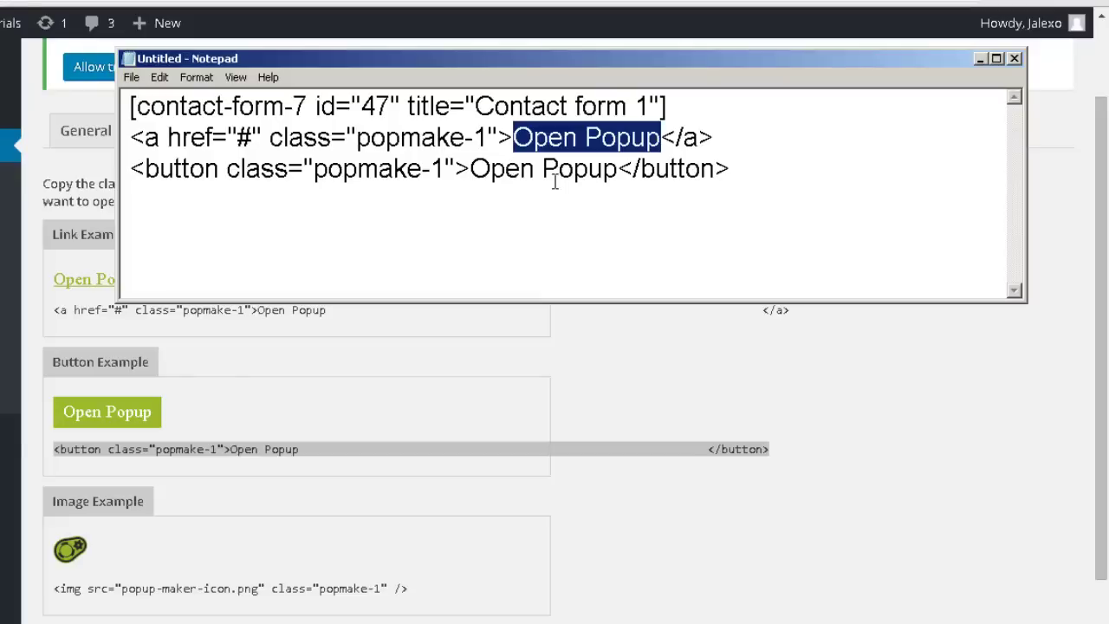
type("Contact U")
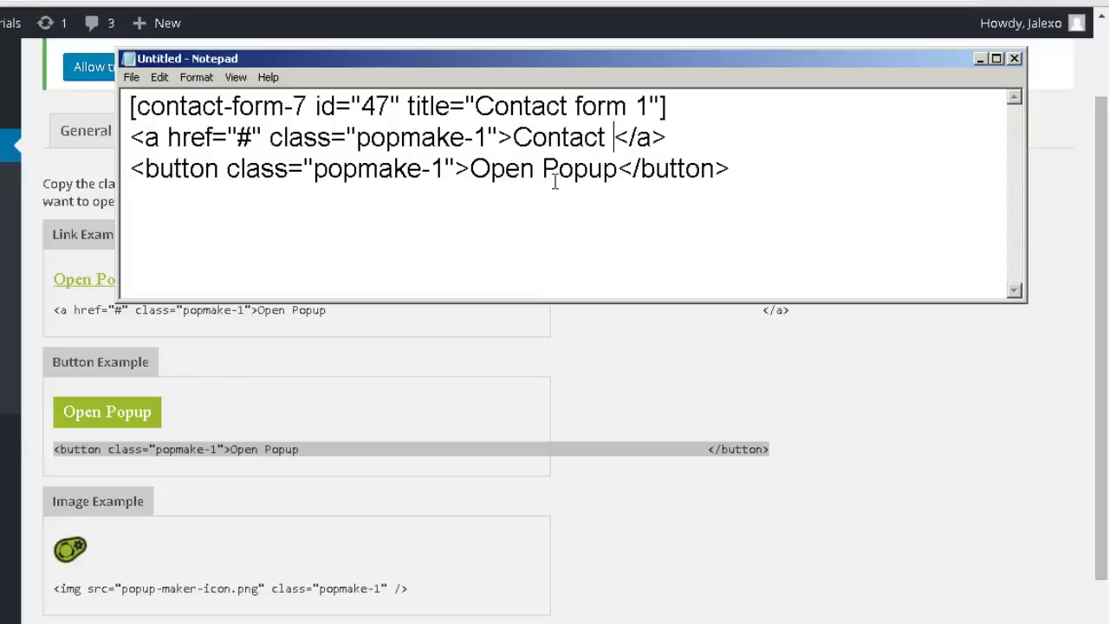
type("s")
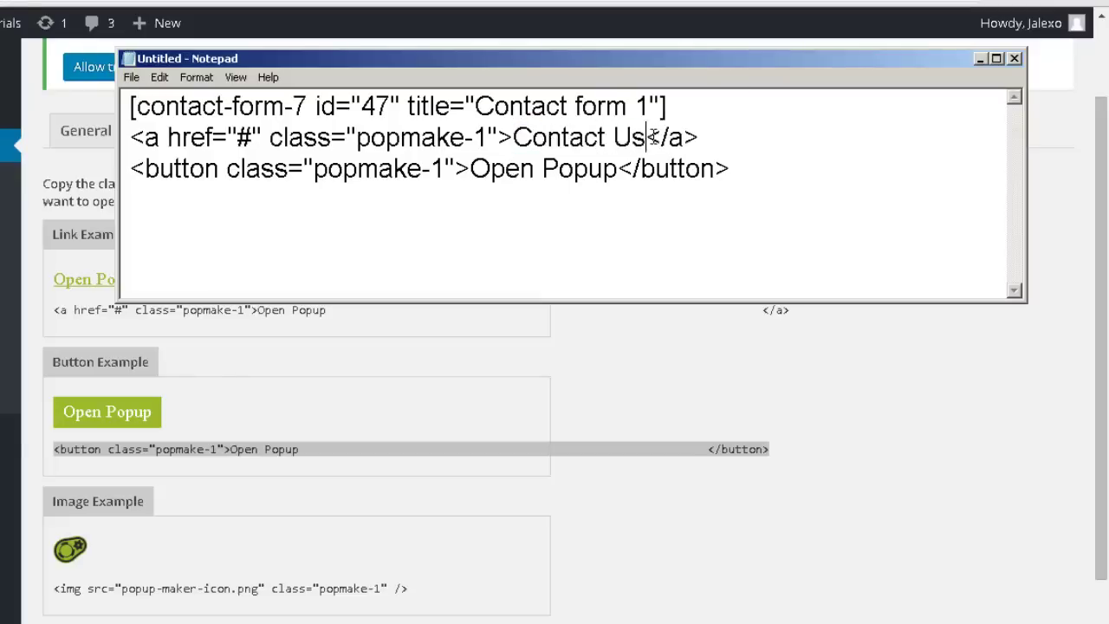
left_click_drag(647, 137, 618, 168)
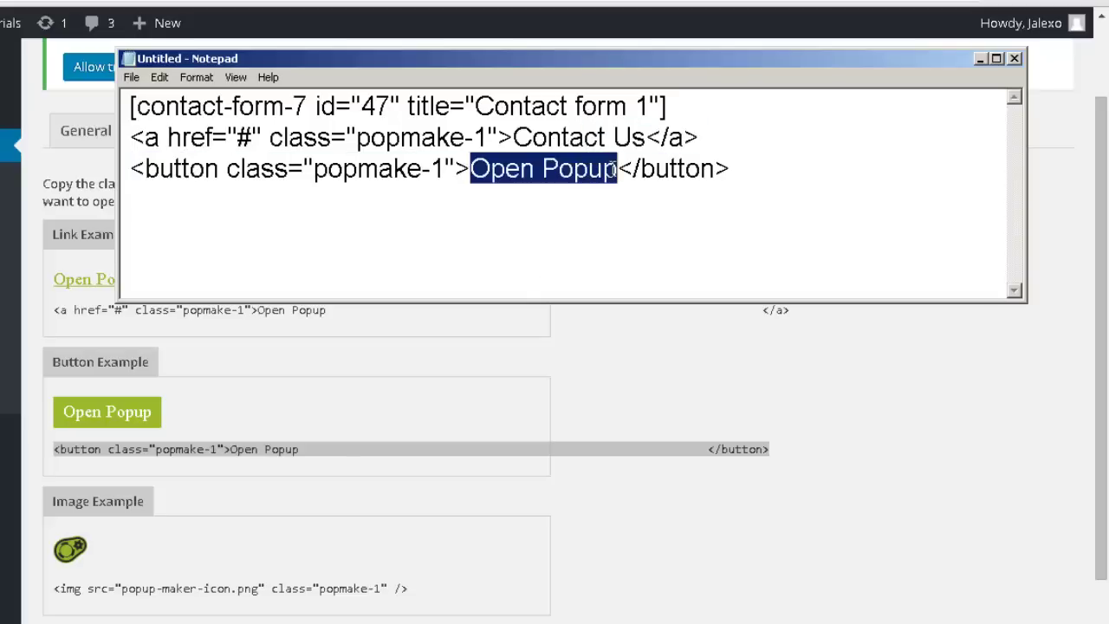
key("ctrl+v")
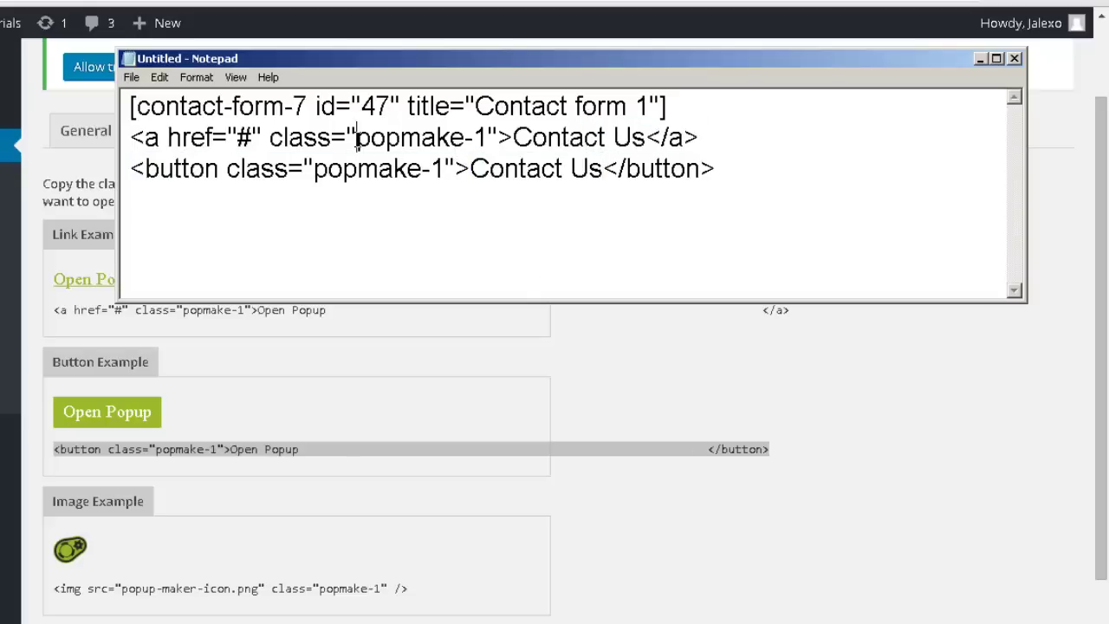
Replace the link code's popmake-1 class with the Contact Form popup's class popmake-56, copied from the popups list.
left_click_drag(356, 138, 488, 135)
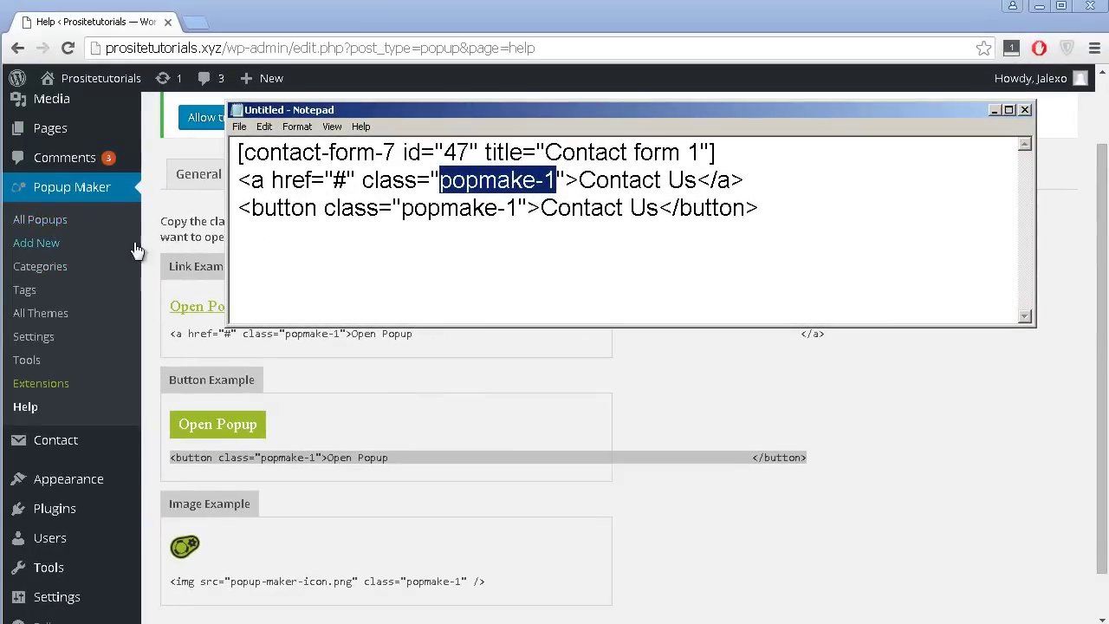
left_click(83, 220)
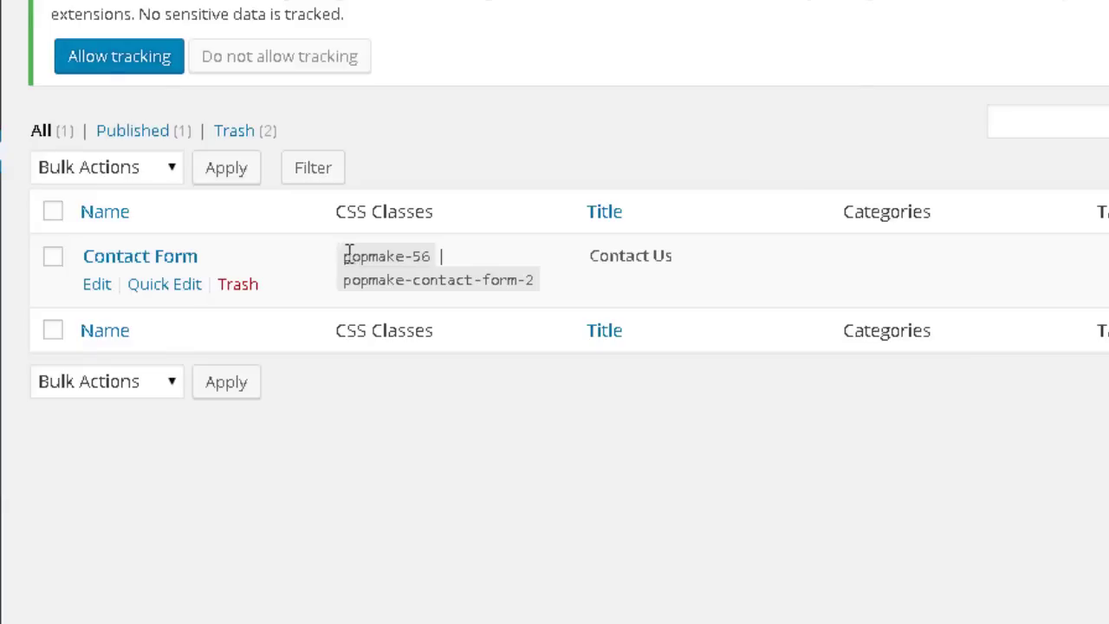
left_click_drag(344, 256, 435, 256)
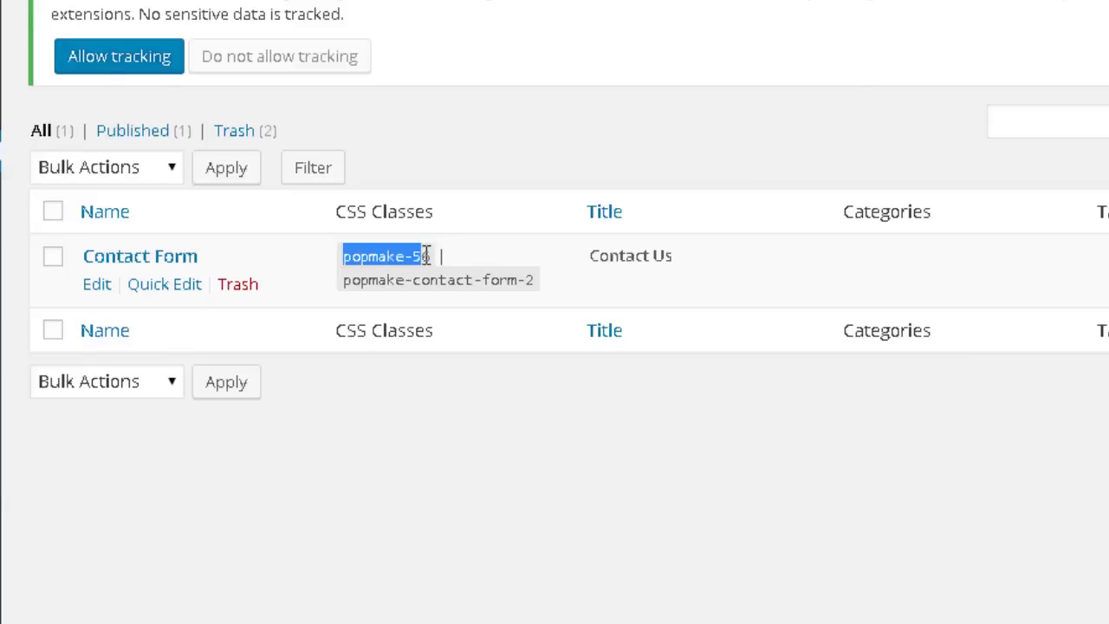
key("alt+Tab")
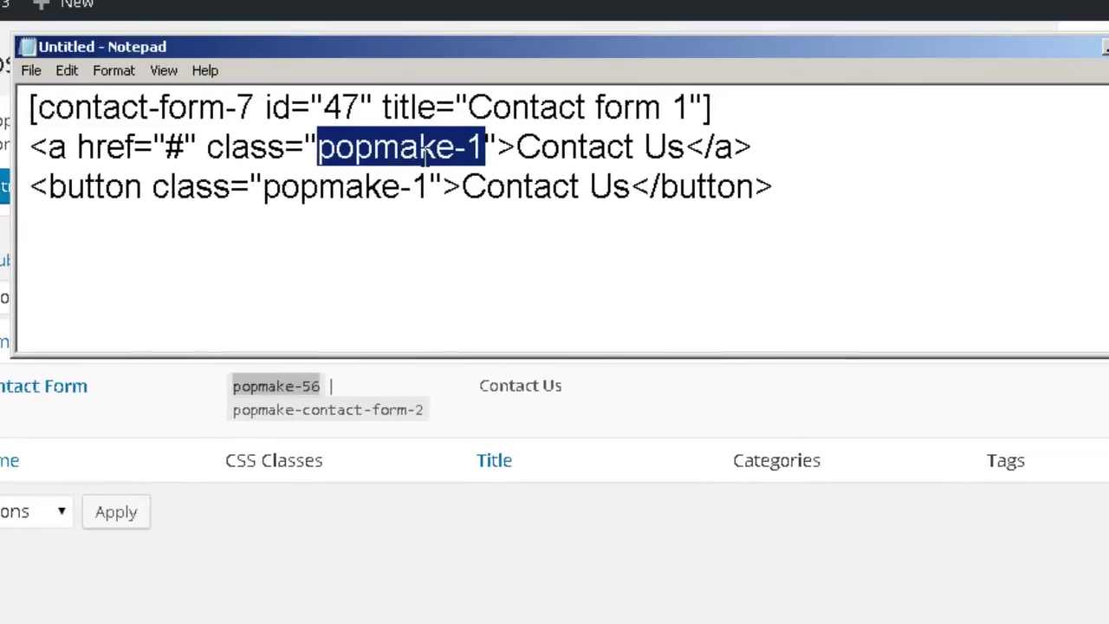
key("ctrl+v")
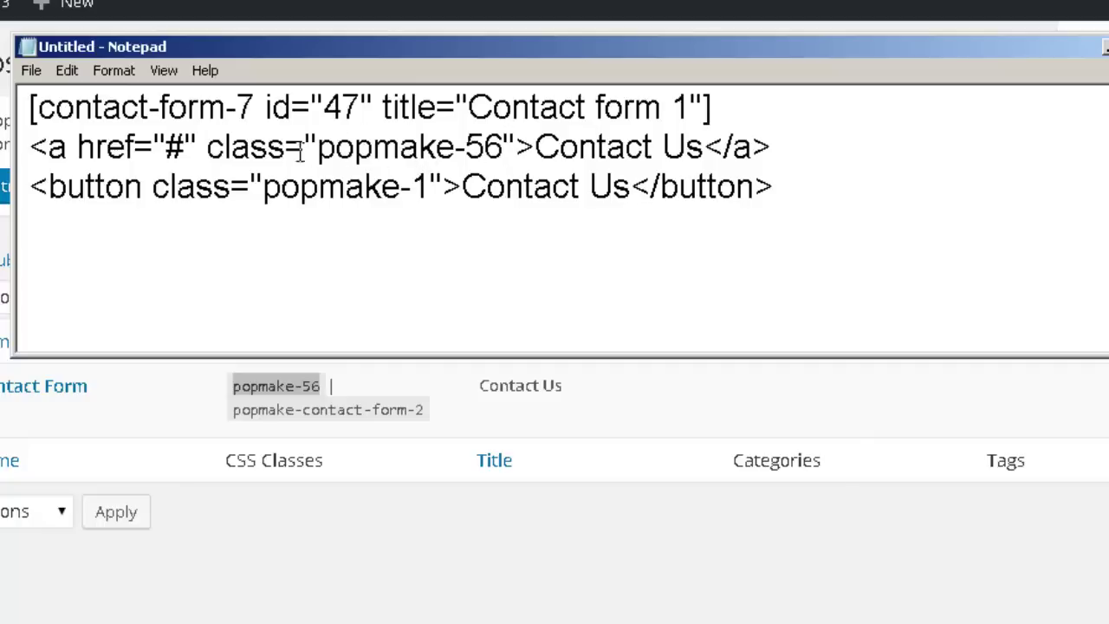
Replace the popmake-1 class in the button code with popmake-56.
left_click(517, 147)
left_click_drag(262, 186, 434, 185)
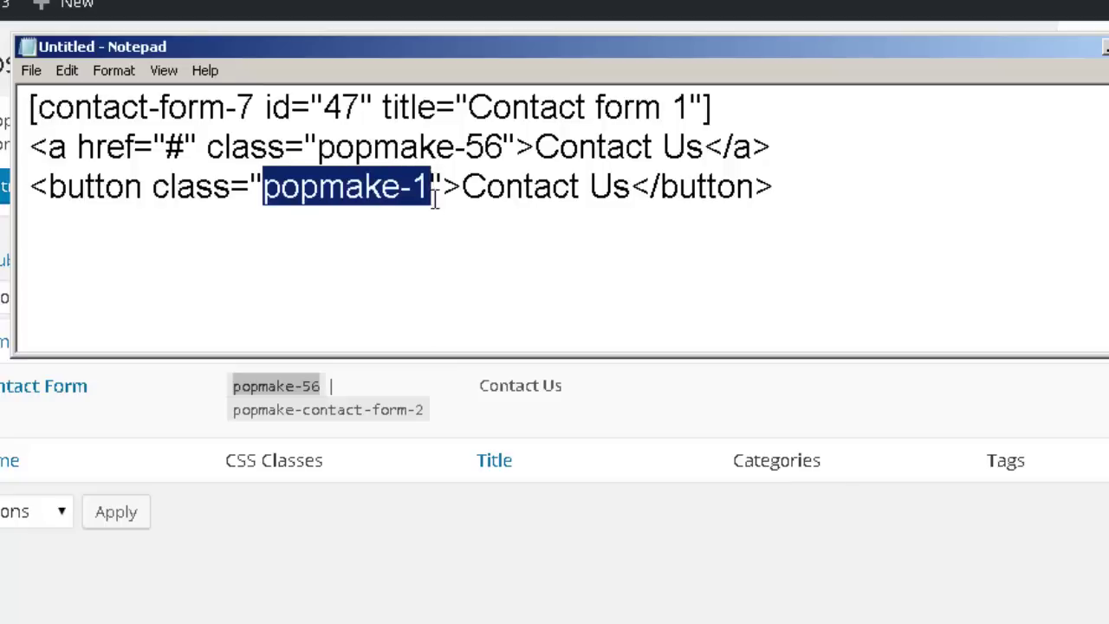
key("ctrl+v")
Return to the popups list in the browser and open the Contact Form popup for editing.
left_click(565, 560)
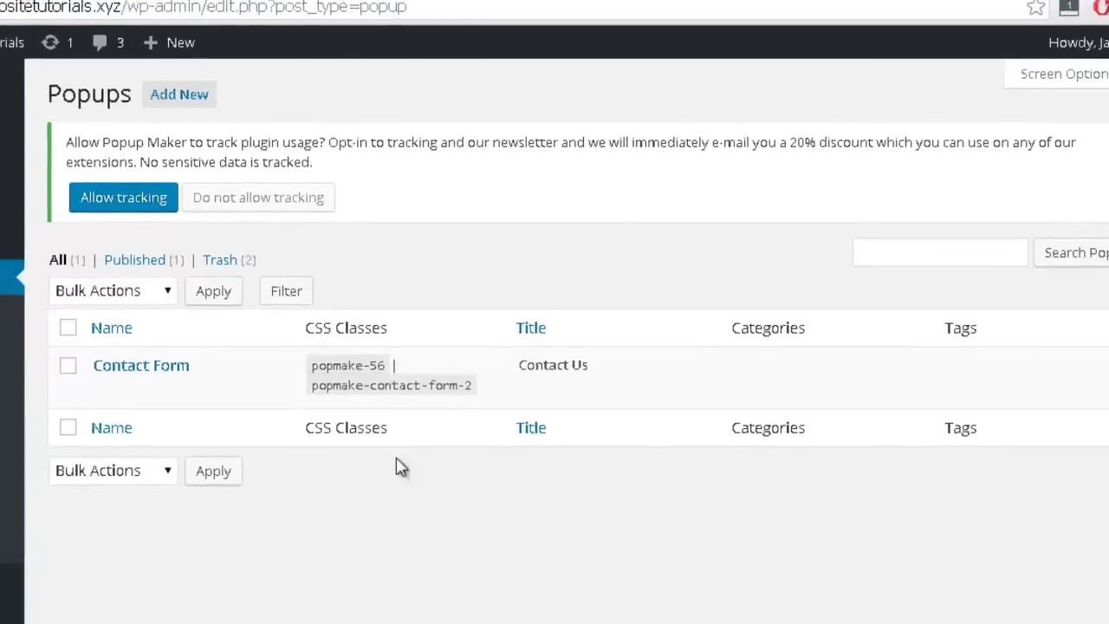
mouse_move(116, 400)
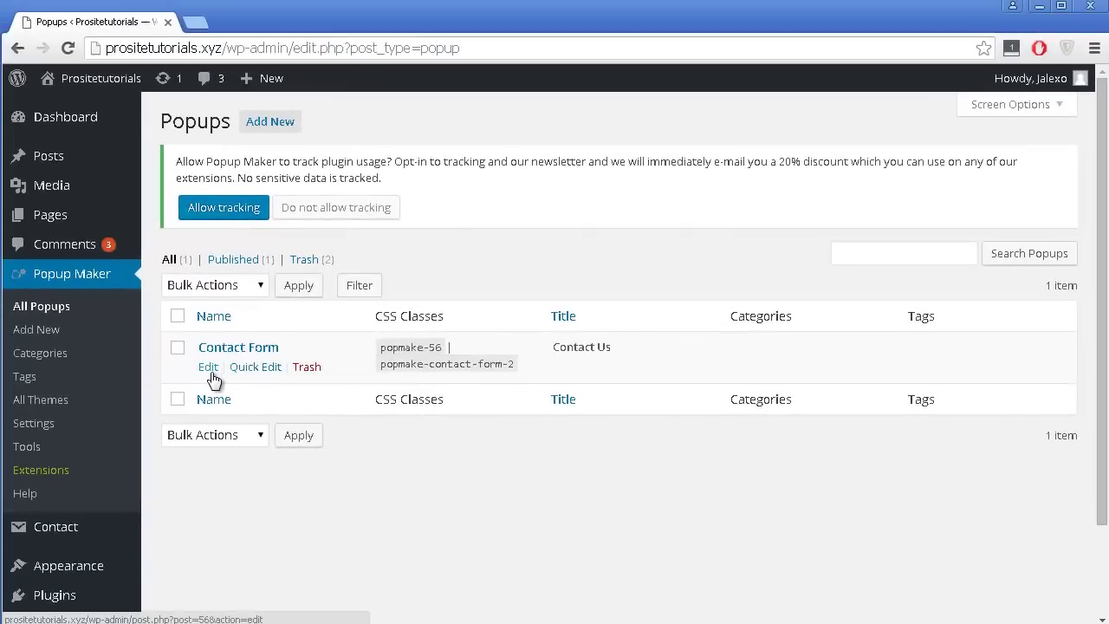
left_click(209, 368)
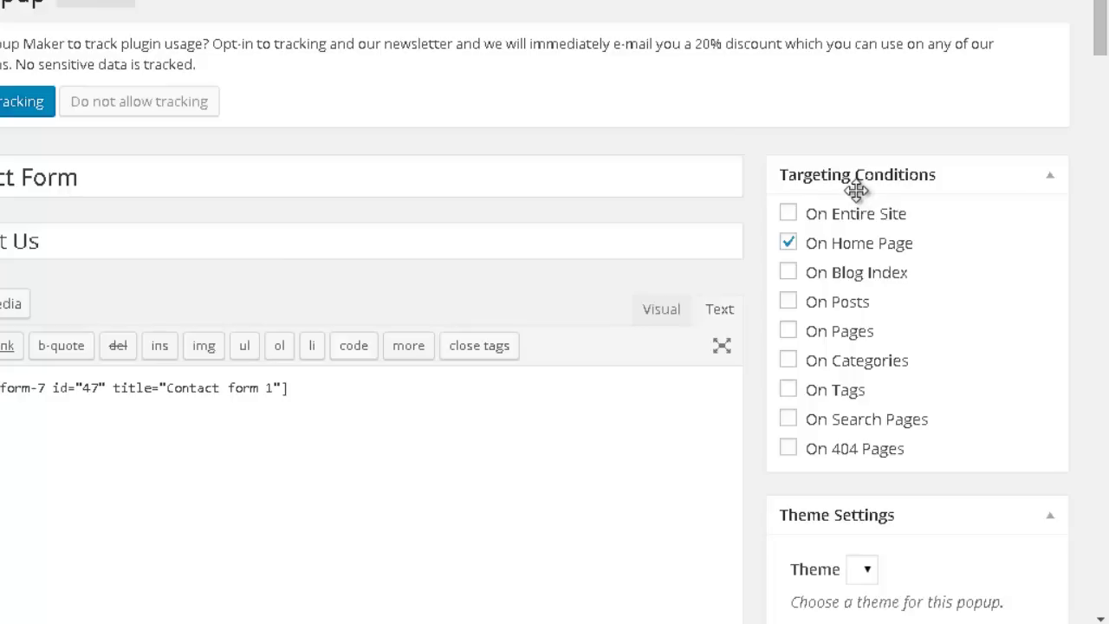
Change the Contact Form popup's targeting from On Home Page to On Entire Site and update the popup.
left_click(833, 244)
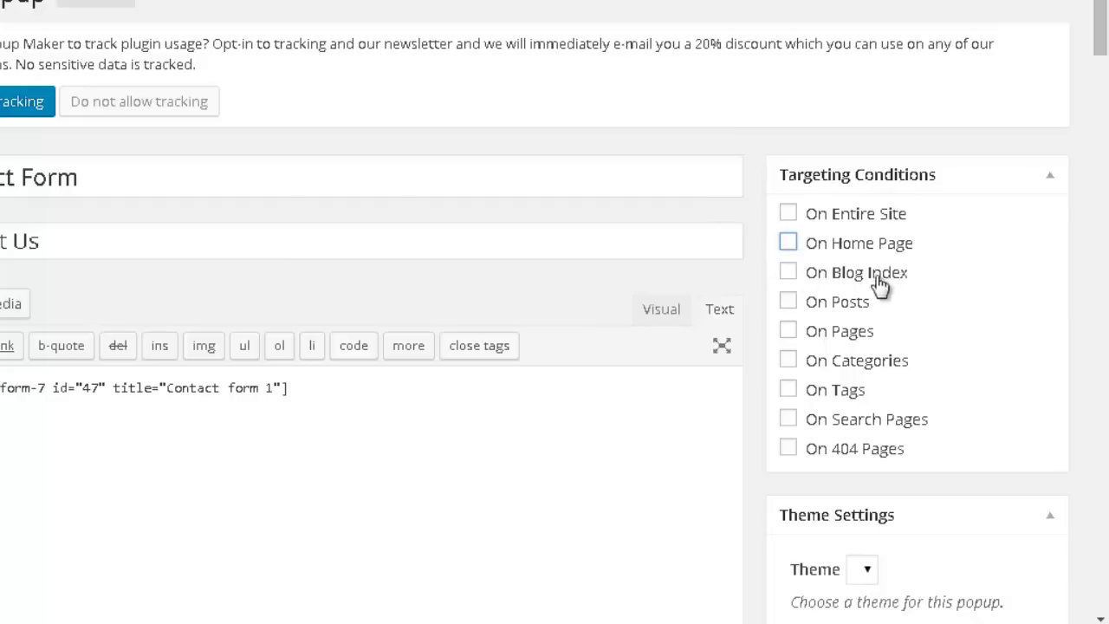
left_click(823, 227)
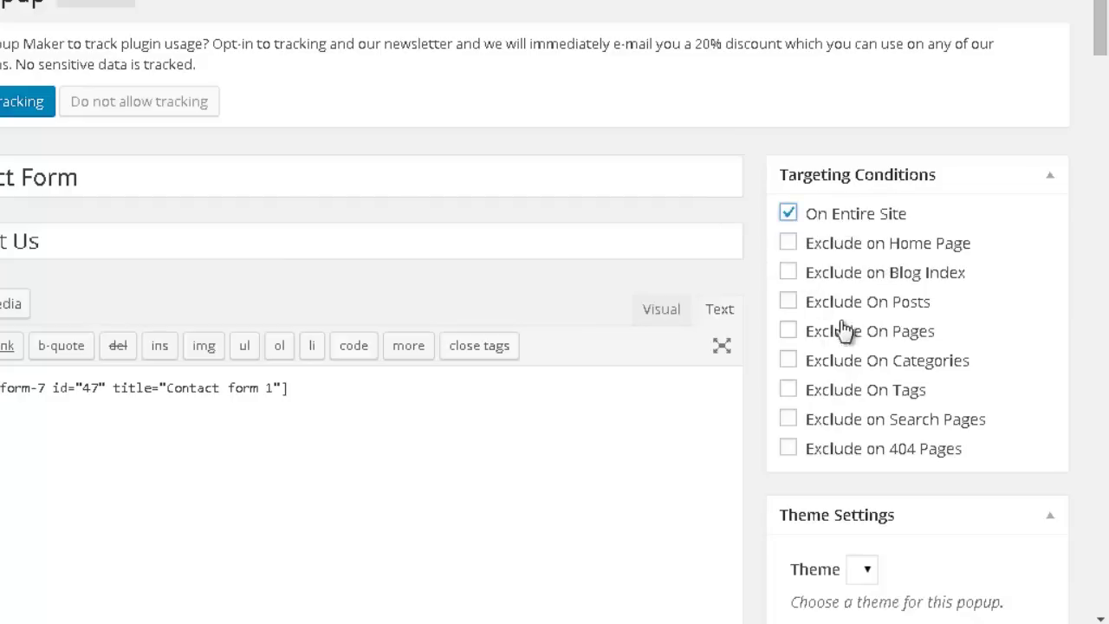
scroll(862, 286, "down", 2)
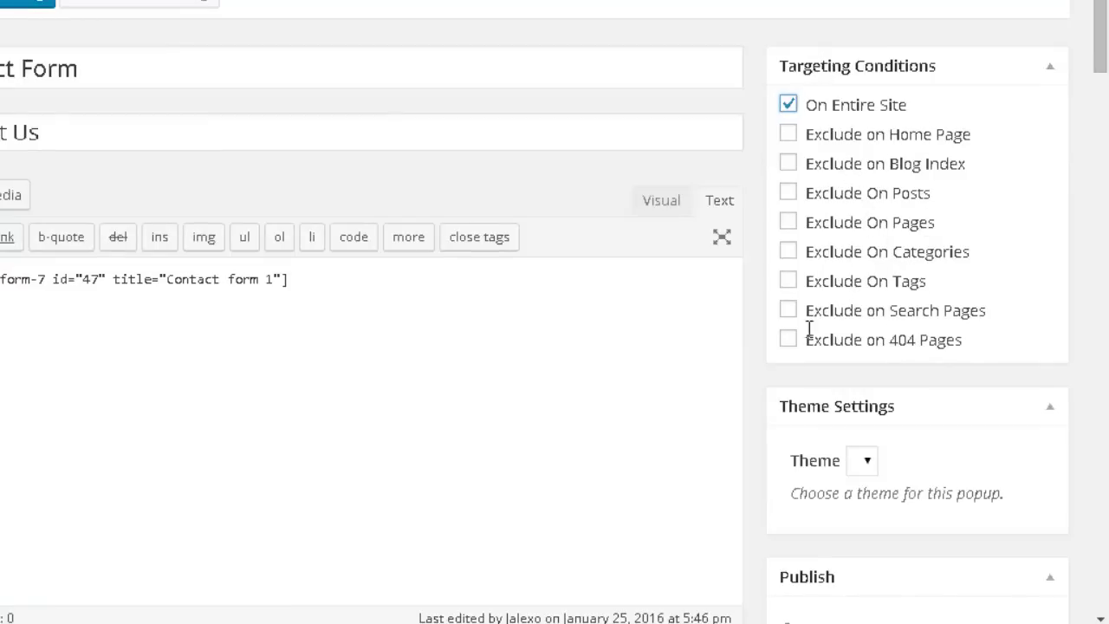
scroll(872, 208, "down", 4)
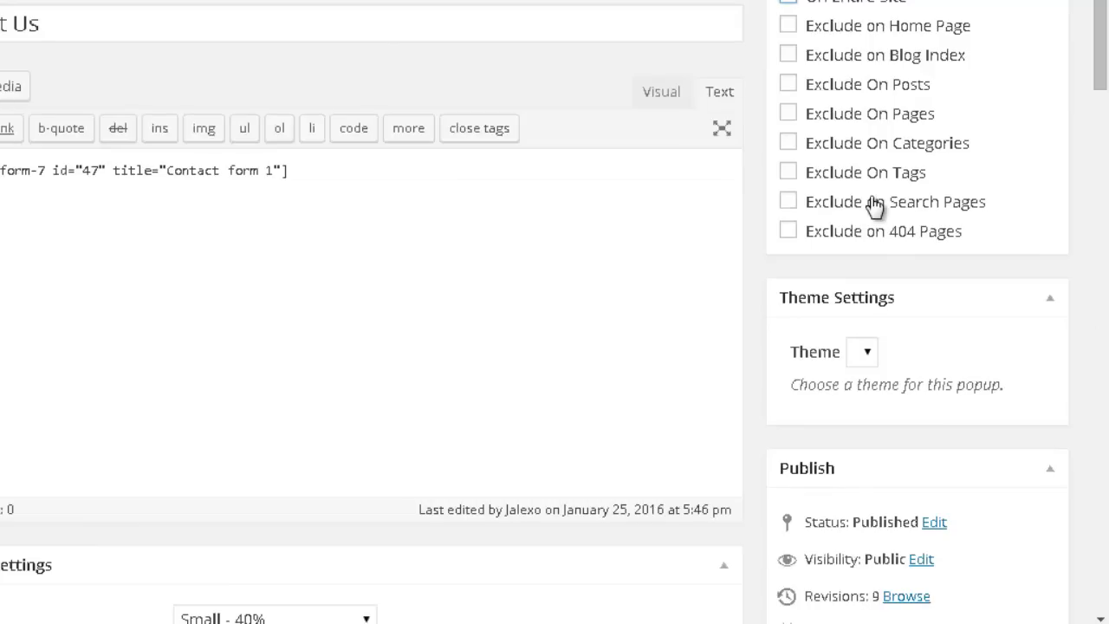
left_click(1005, 466)
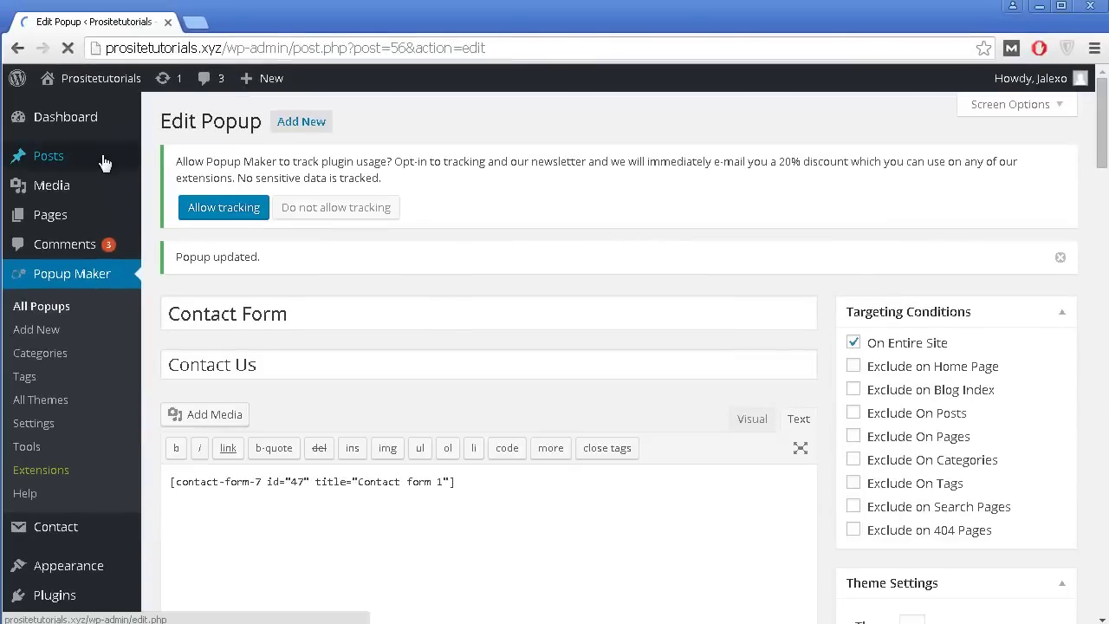
Open the Hello world! post for editing from the list of all posts.
mouse_move(105, 161)
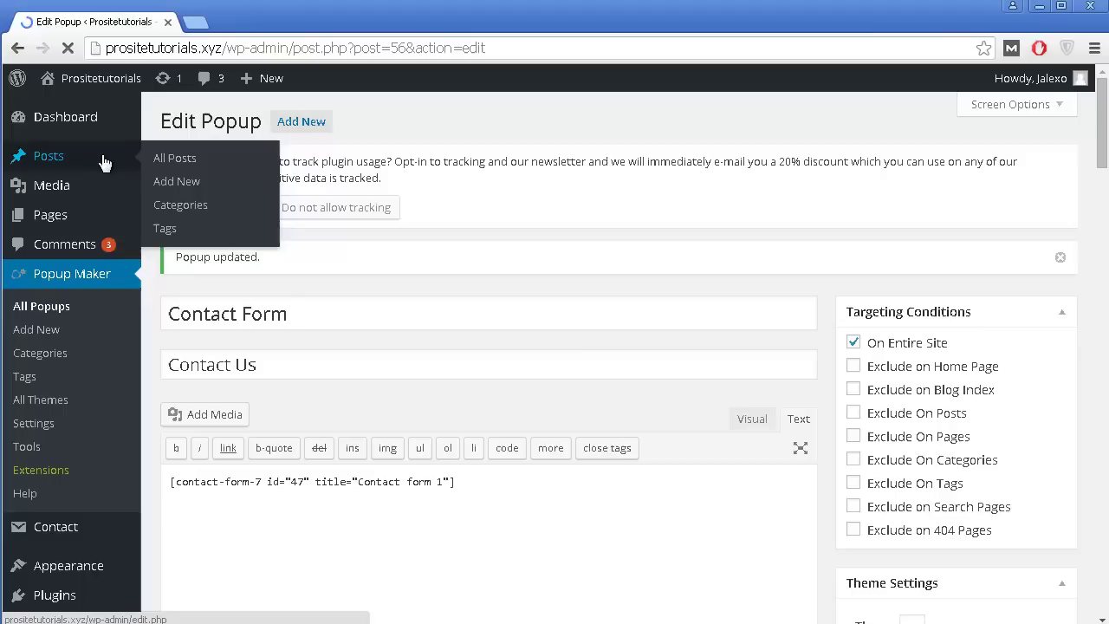
left_click(164, 161)
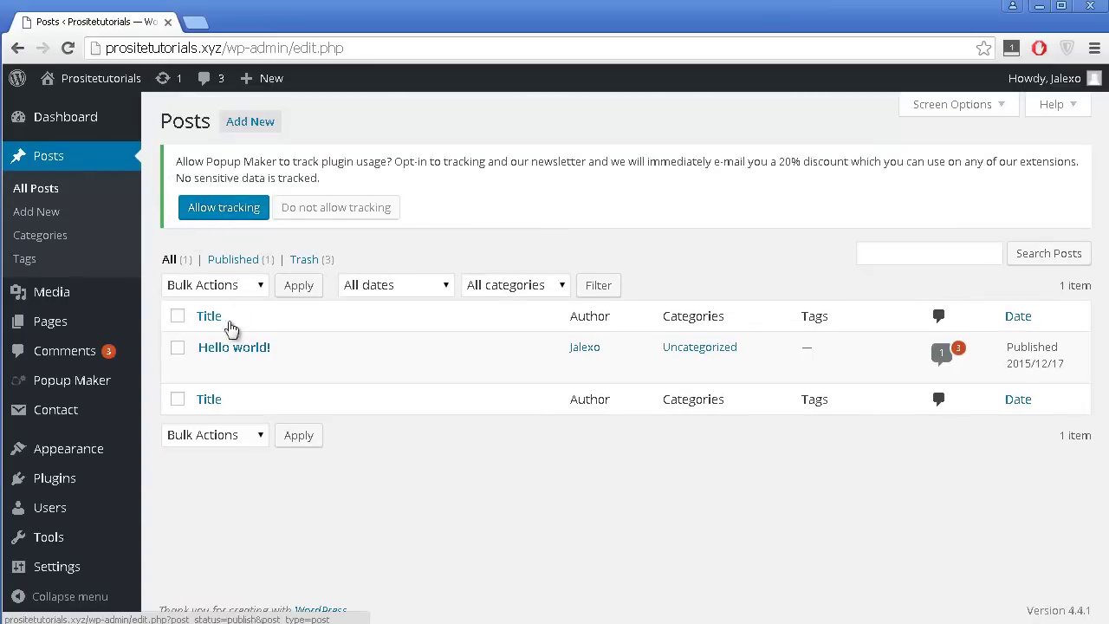
left_click(212, 367)
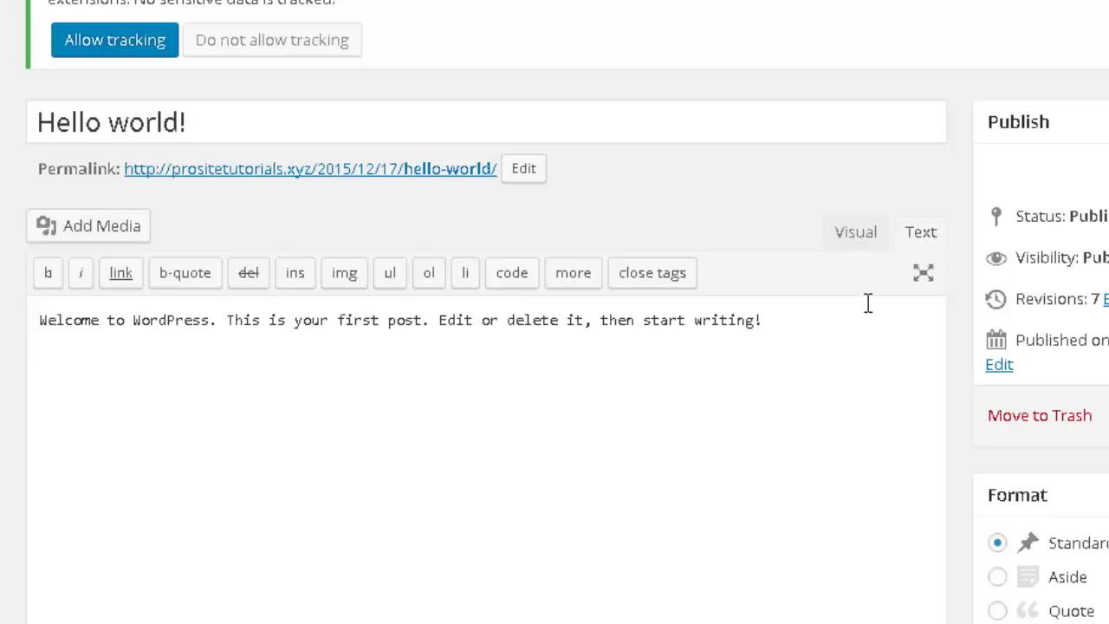
Copy the popmake-56 Contact Us link code from the notes to the end of the post's HTML text and show it in the visual editor.
left_click(915, 301)
key("alt+Tab")
left_click_drag(134, 39, 132, 5)
key("ctrl+c")
key("alt+Tab")
key("ctrl+v")
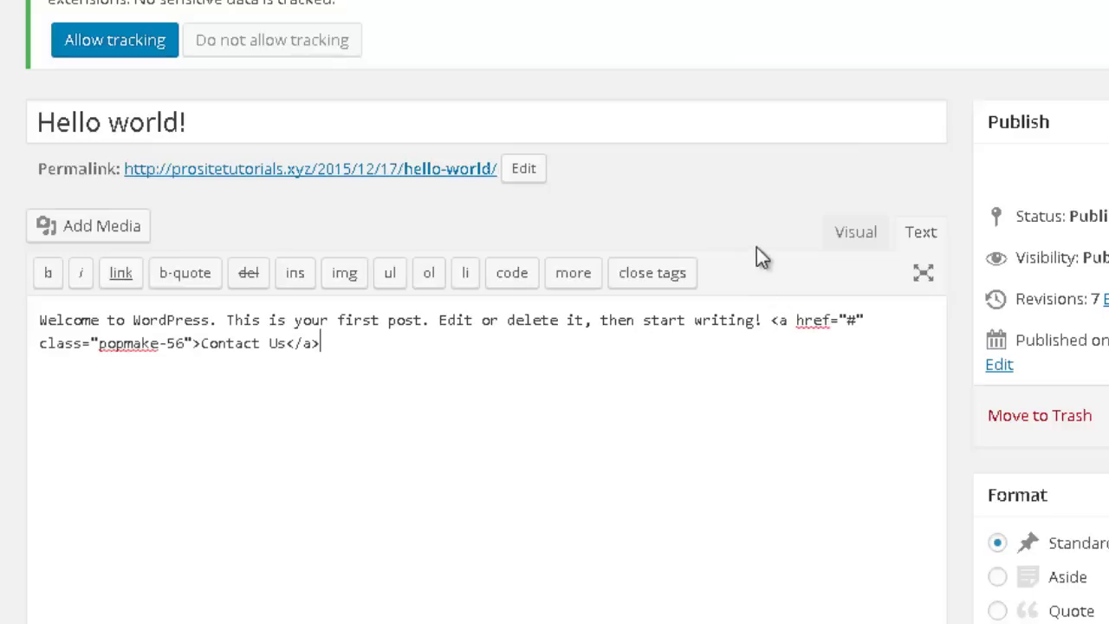
left_click(842, 234)
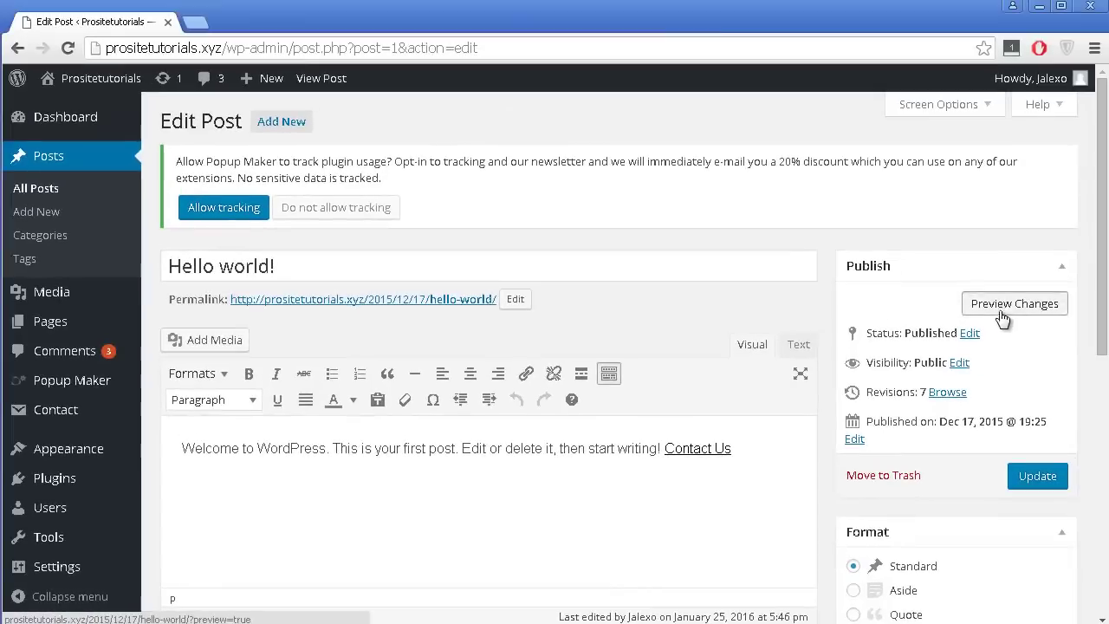
Preview the Hello world! post, test its Contact Us link and close the popup.
left_click(1001, 311)
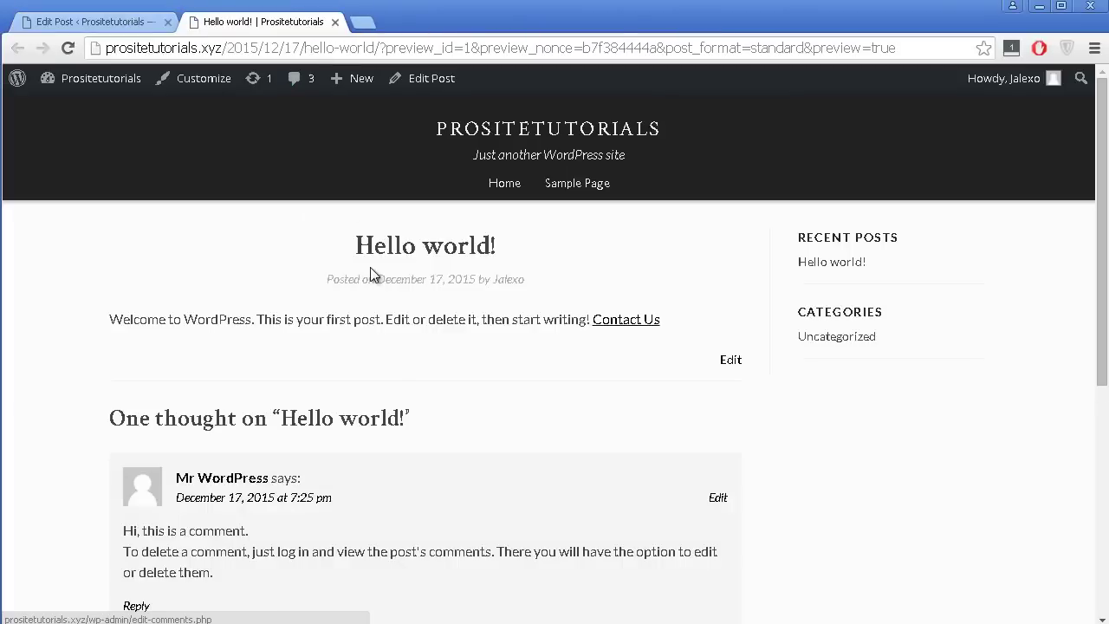
left_click(628, 322)
scroll(617, 330, "down", 1)
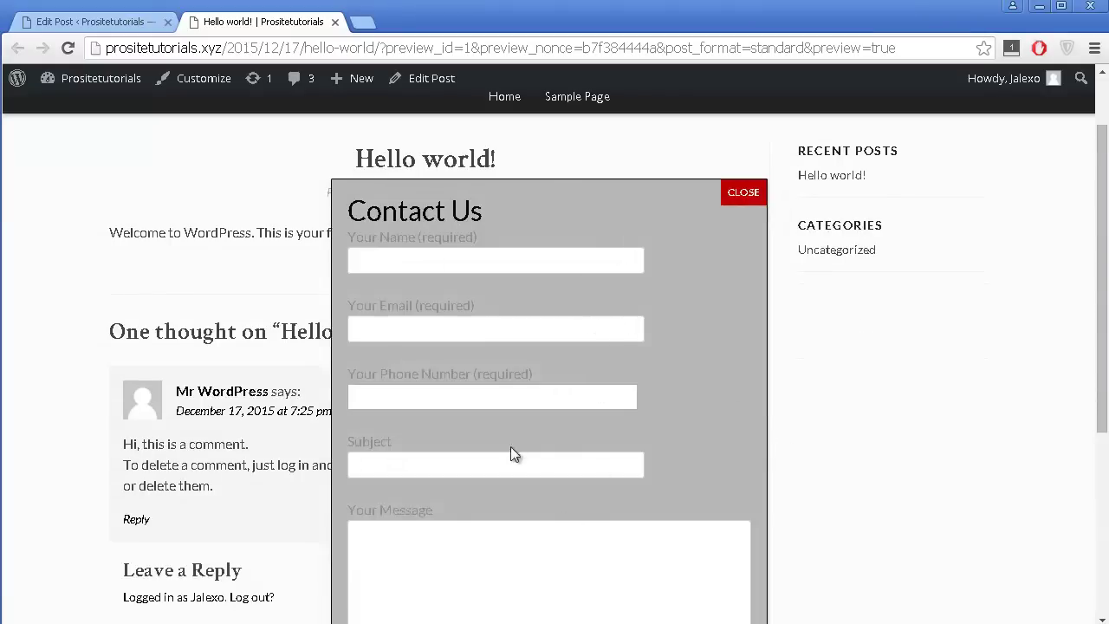
left_click(757, 191)
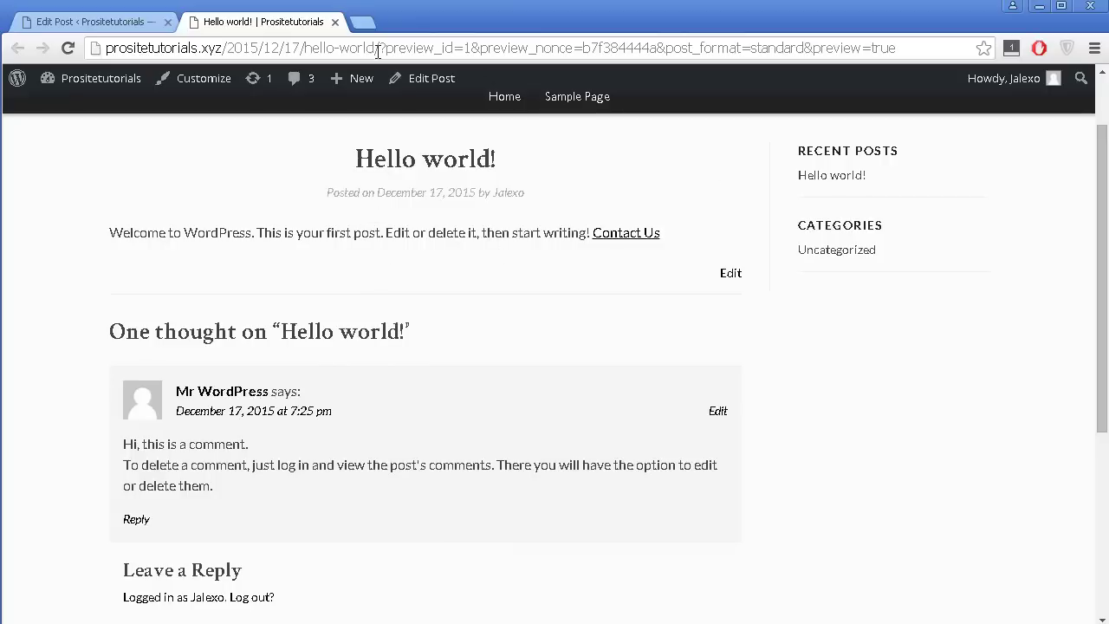
scroll(810, 207, "up", 1)
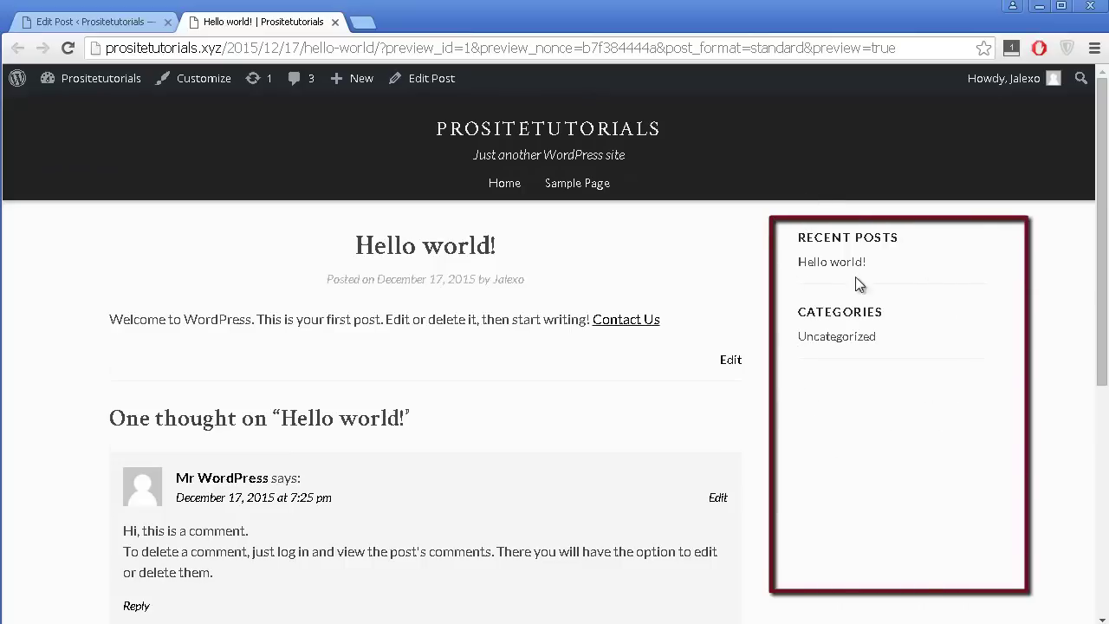
Return to the post editor, update the Hello world! post and open the site's widgets page.
left_click(95, 23)
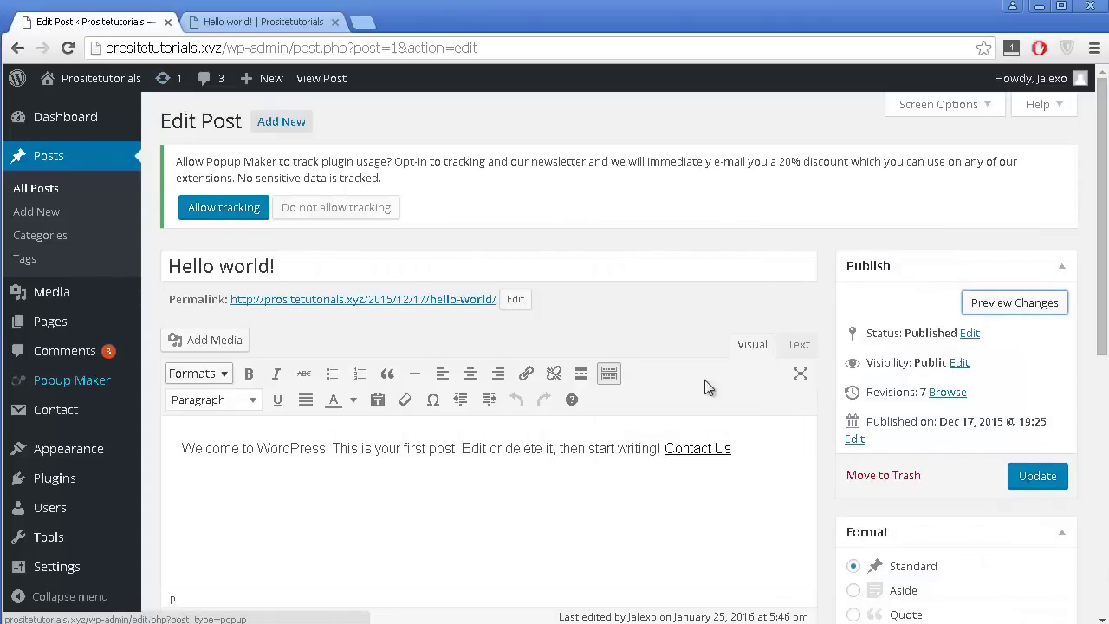
left_click(1029, 479)
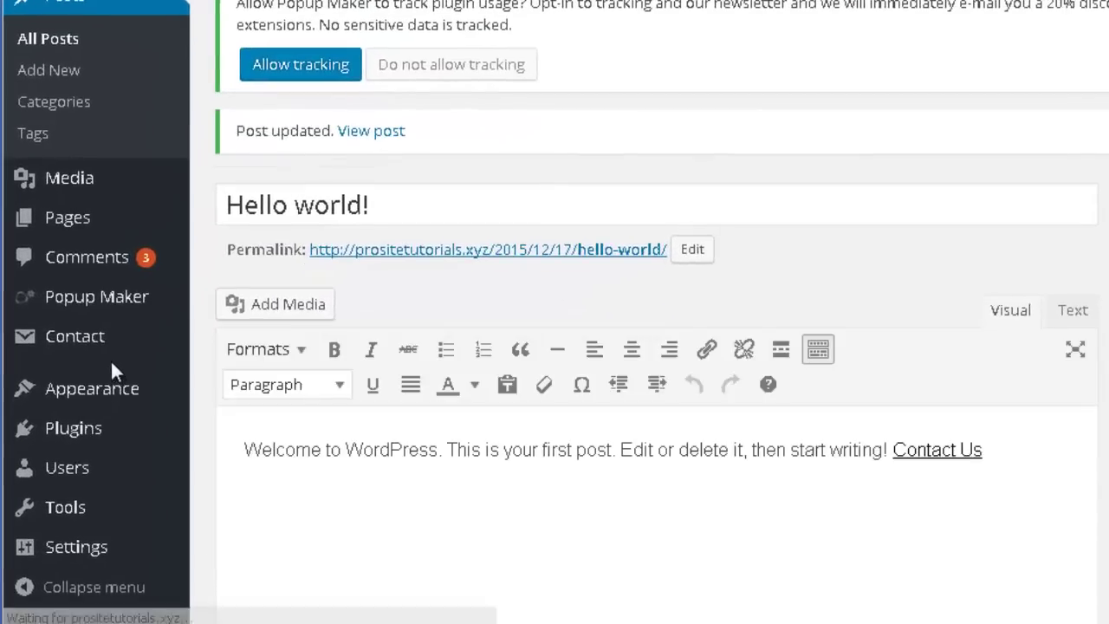
mouse_move(119, 389)
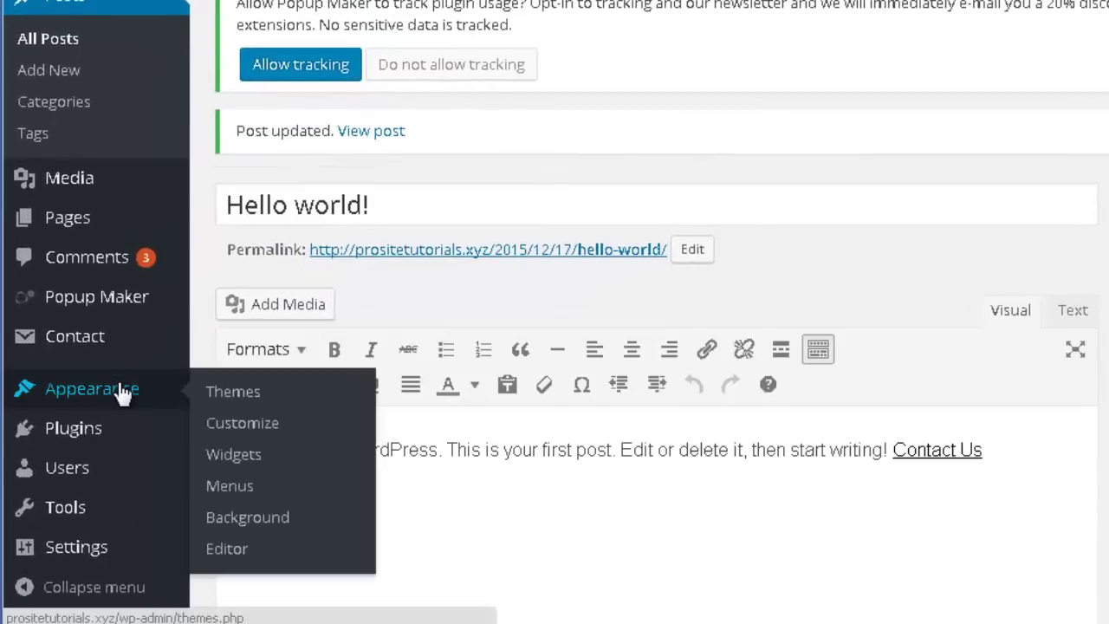
left_click(255, 456)
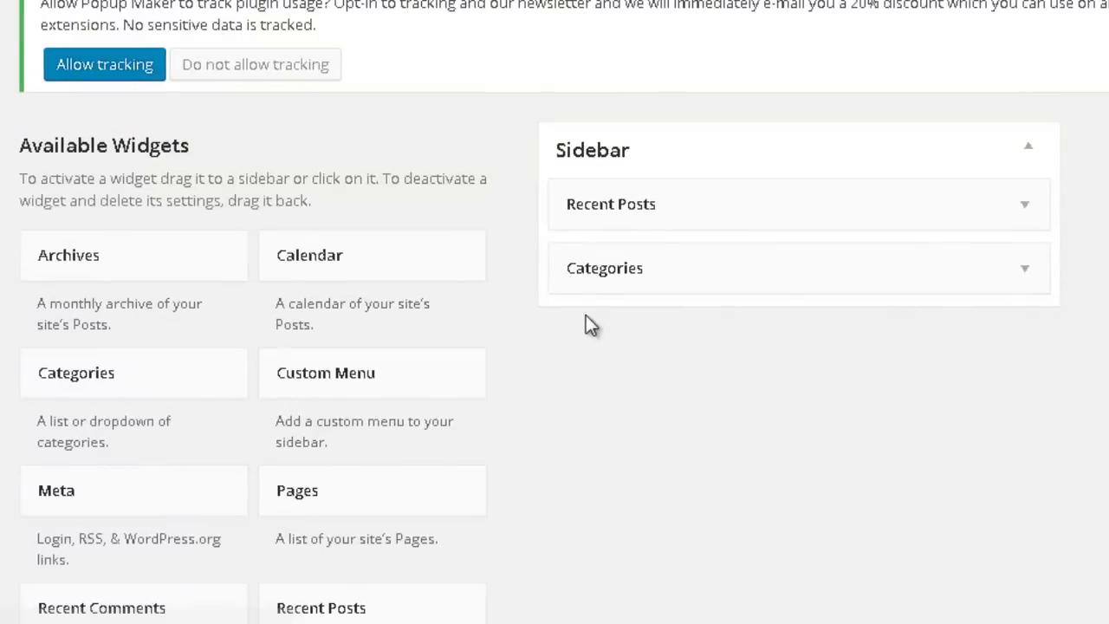
Add a Text widget to the Sidebar below the Categories widget.
scroll(597, 285, "down", 4)
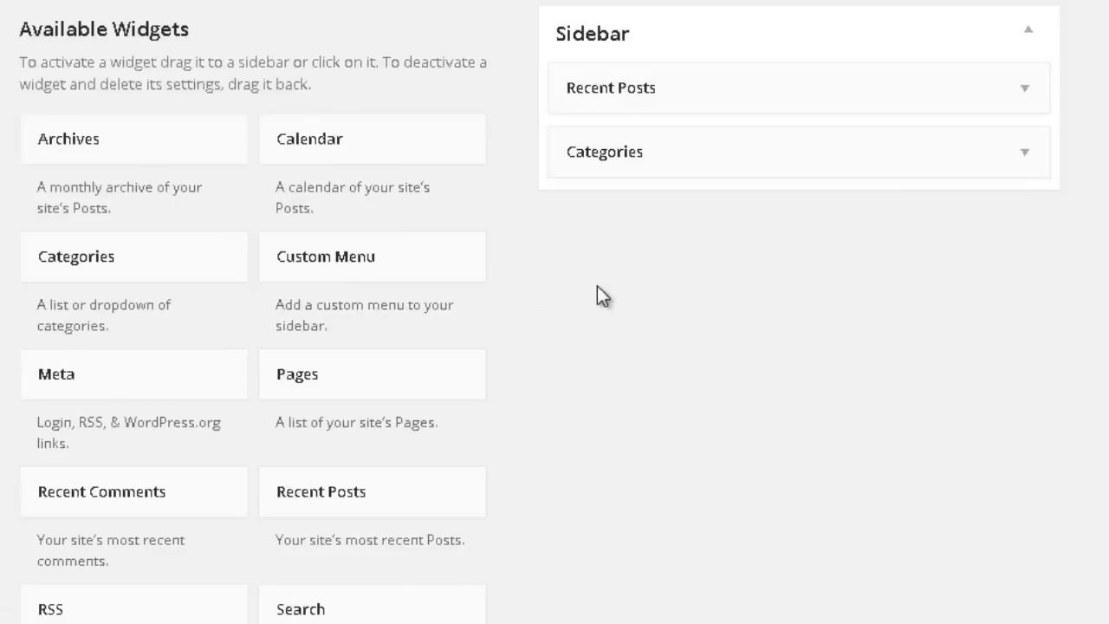
scroll(494, 262, "down", 2)
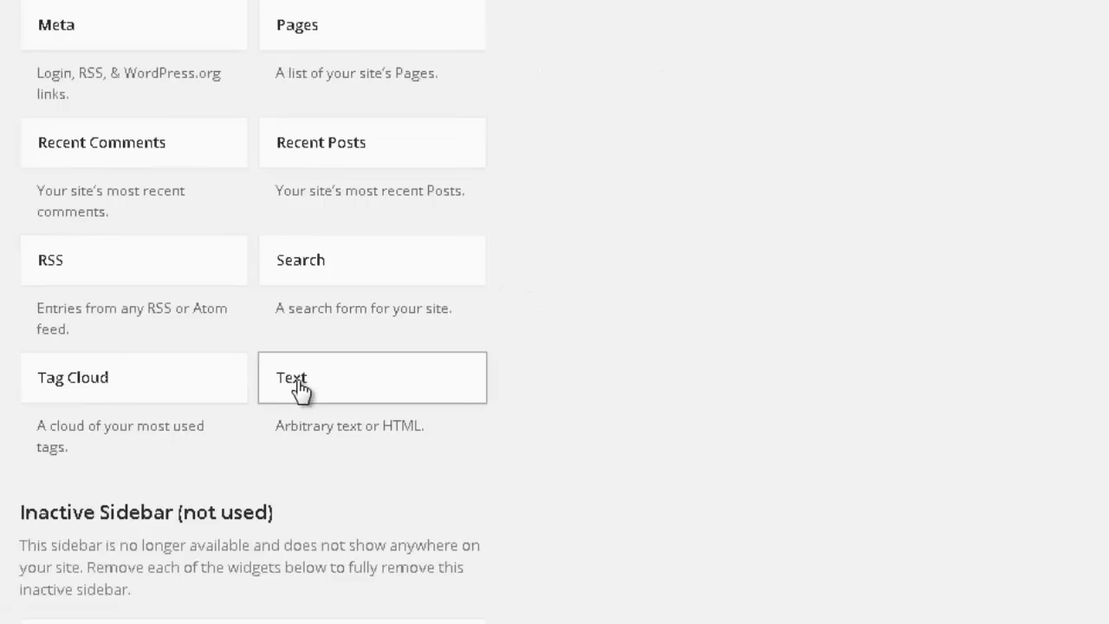
left_click_drag(299, 390, 651, 337)
scroll(688, 175, "up", 8)
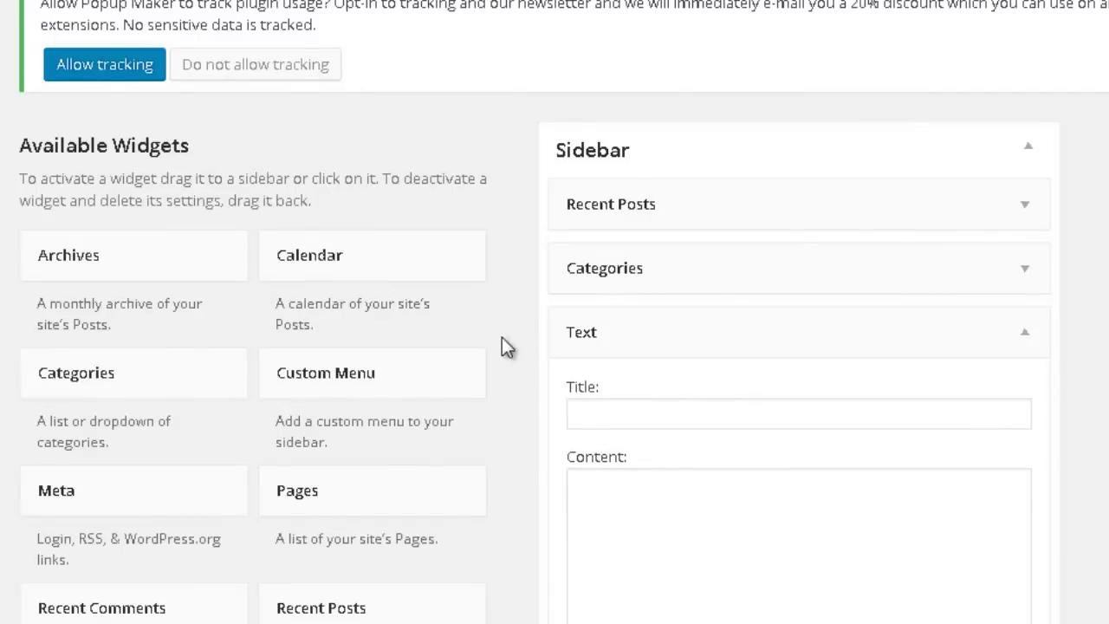
Paste the popmake-56 Contact Us button code from the notes into the Text widget's content and save the widget.
scroll(867, 226, "down", 2)
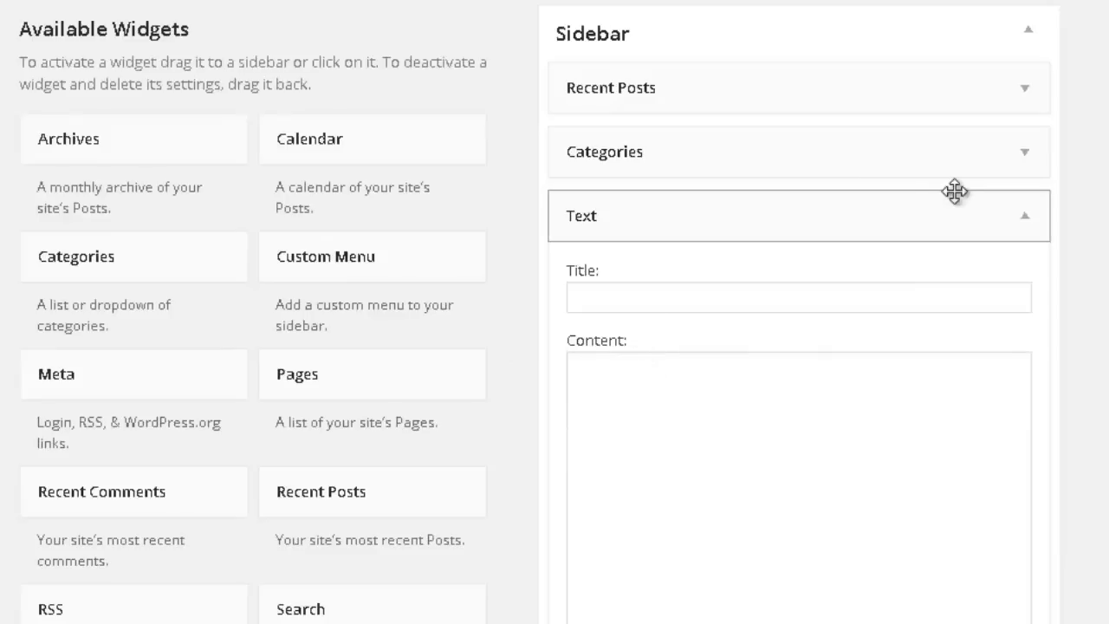
left_click(705, 451)
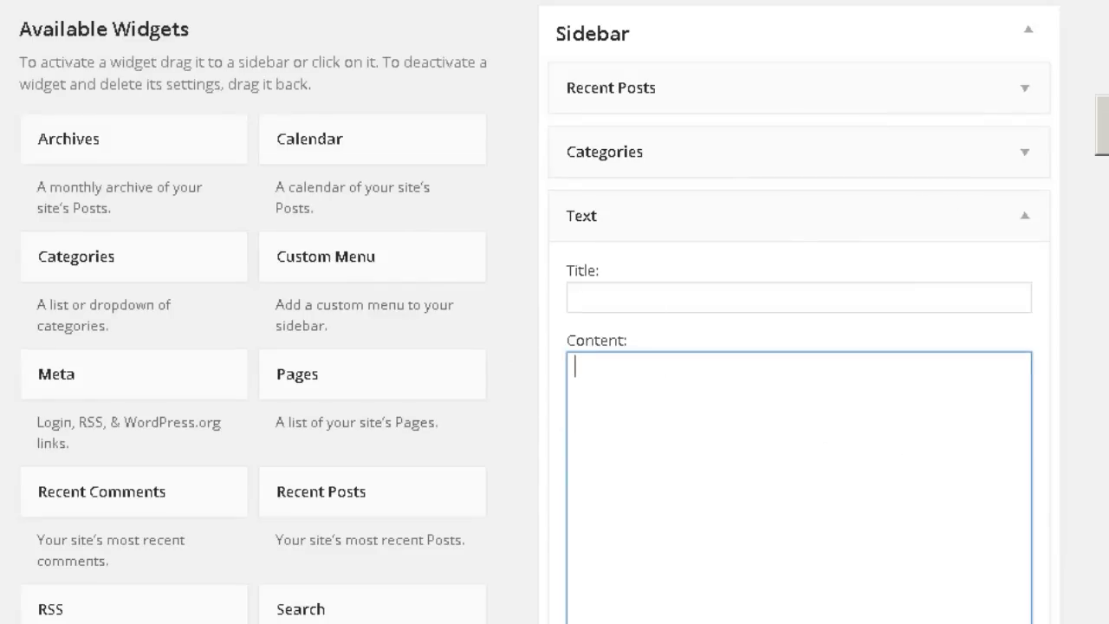
key("alt+Tab")
left_click_drag(1002, 89, 126, 90)
key("ctrl+c")
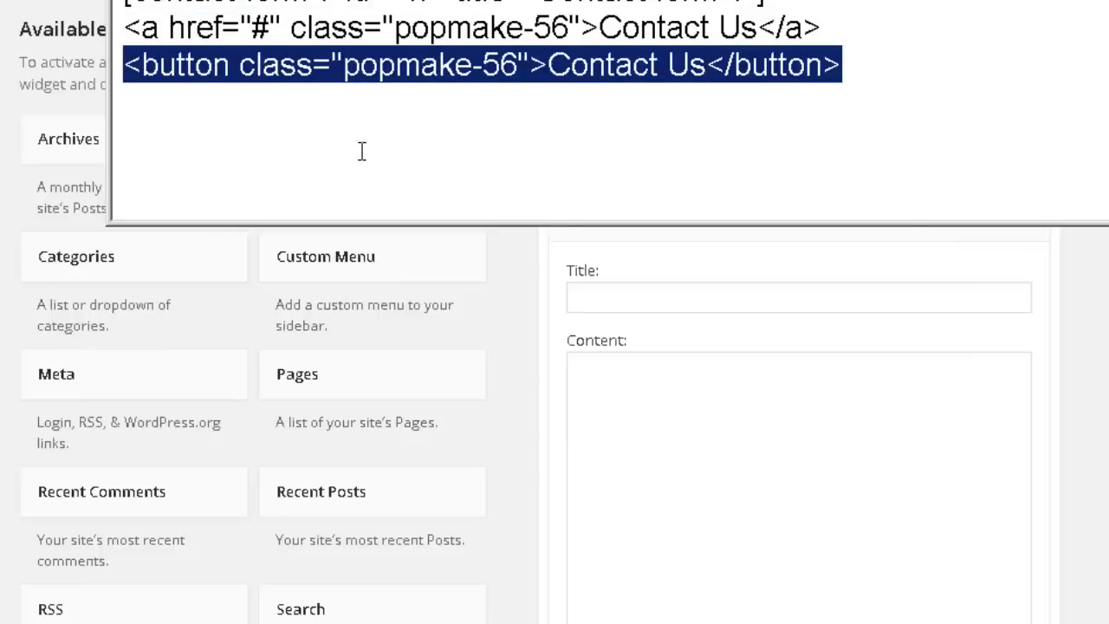
left_click(643, 403)
key("ctrl+v")
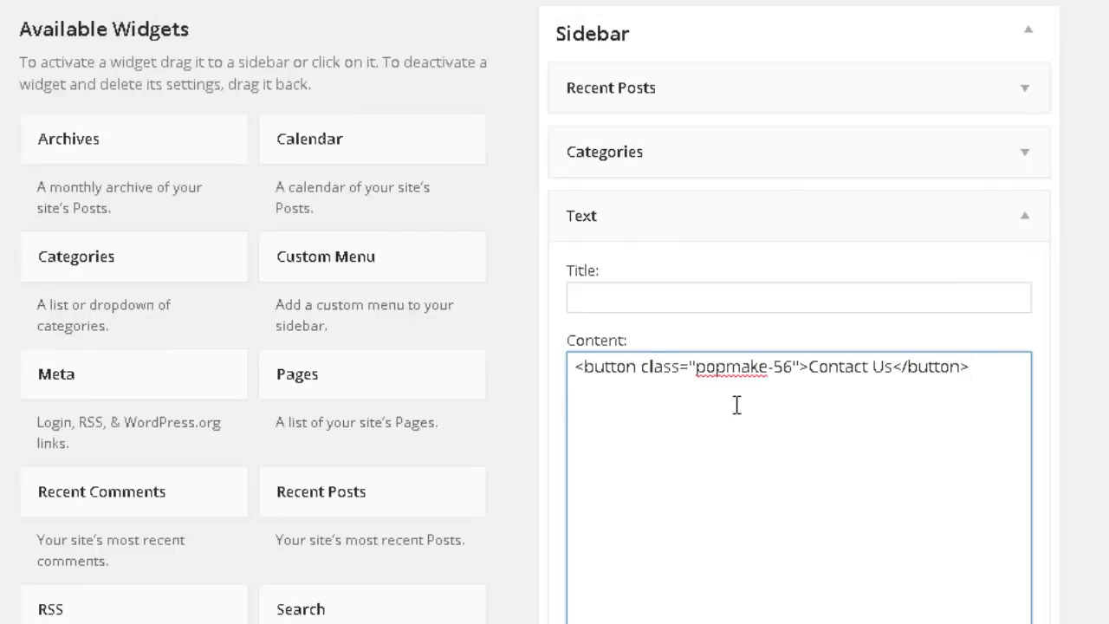
scroll(1045, 381, "down", 3)
left_click(988, 563)
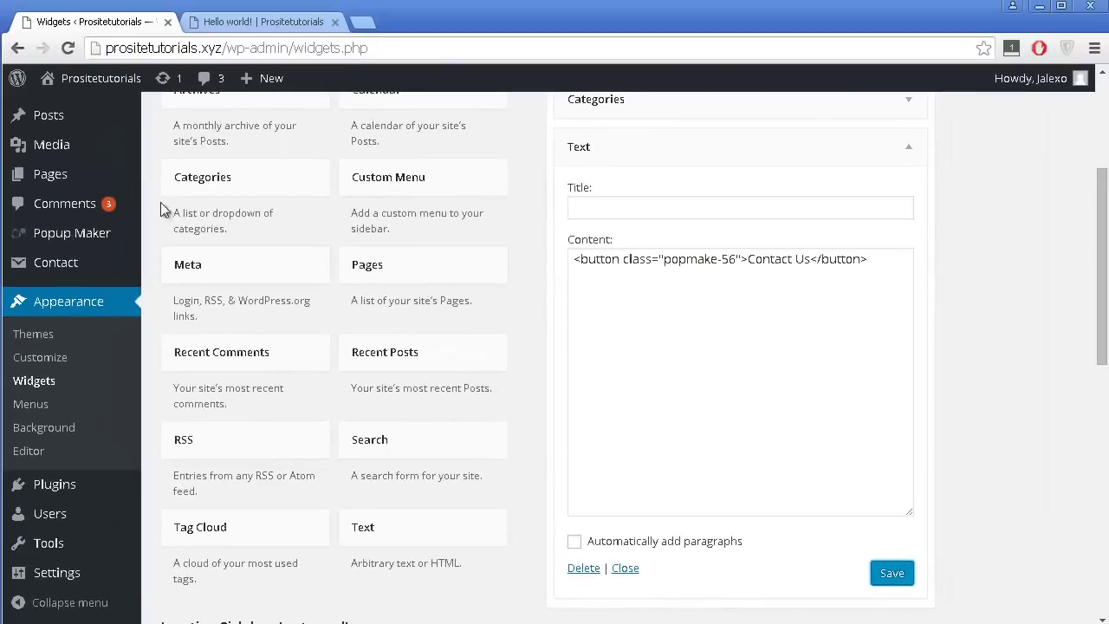
Load the prositetutorials.xyz home page in the preview's browser tab and test the sidebar's Contact Us button.
left_click(201, 26)
left_click_drag(222, 48, 896, 47)
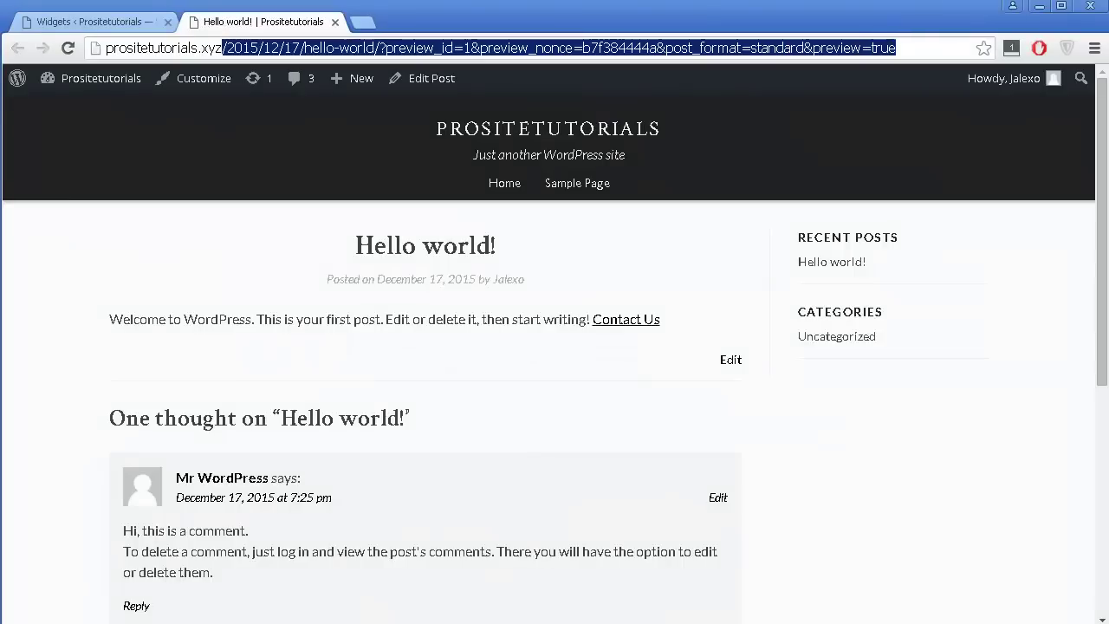
key("BackSpace")
key("Return")
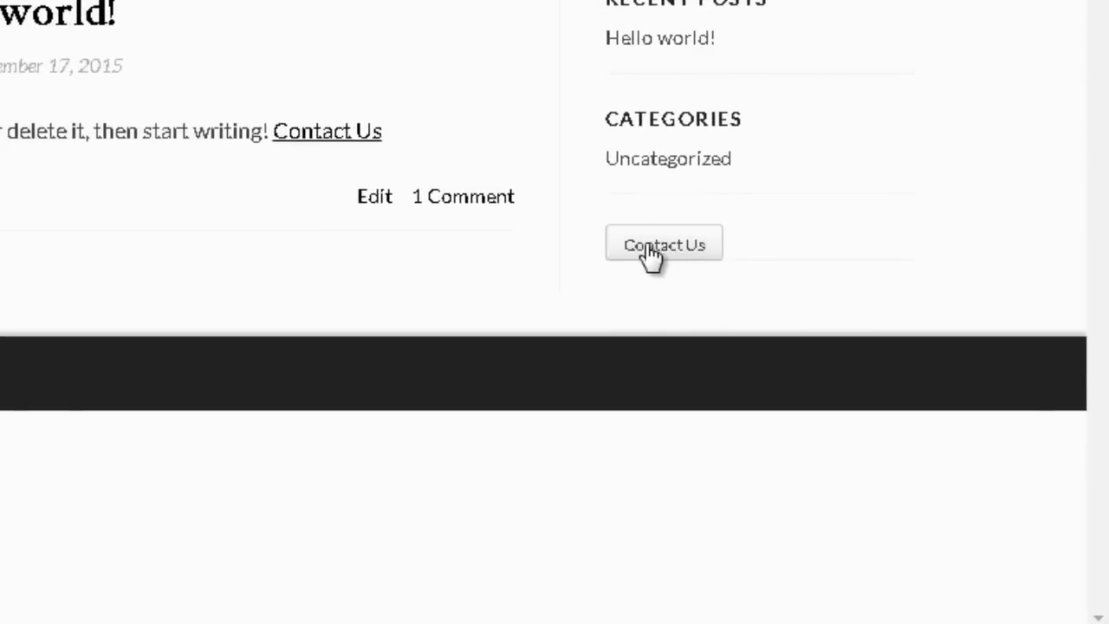
left_click(672, 251)
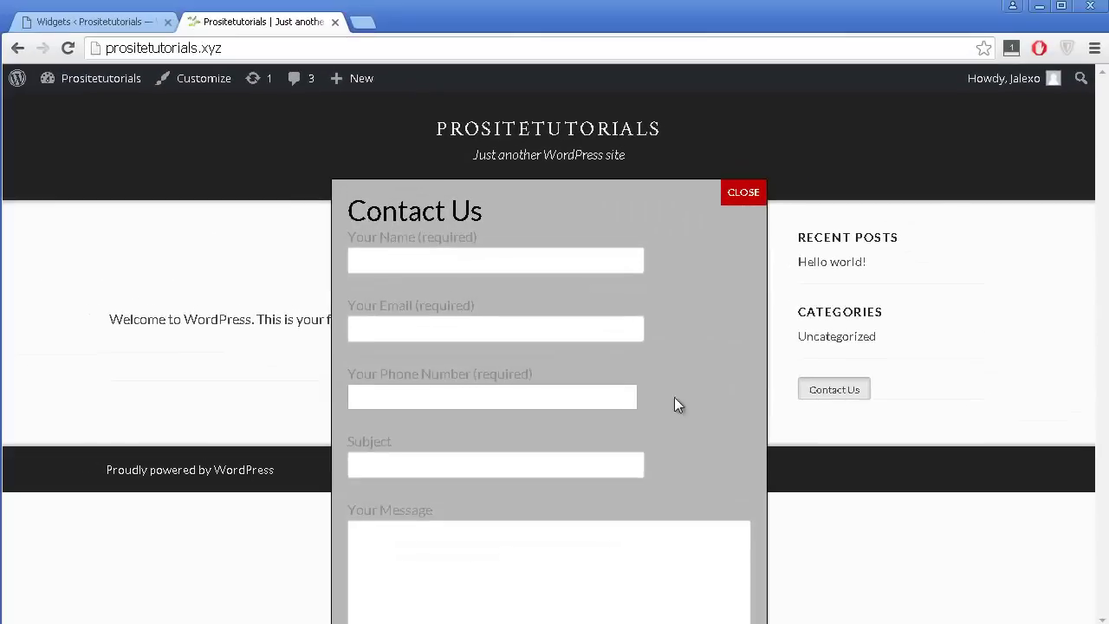